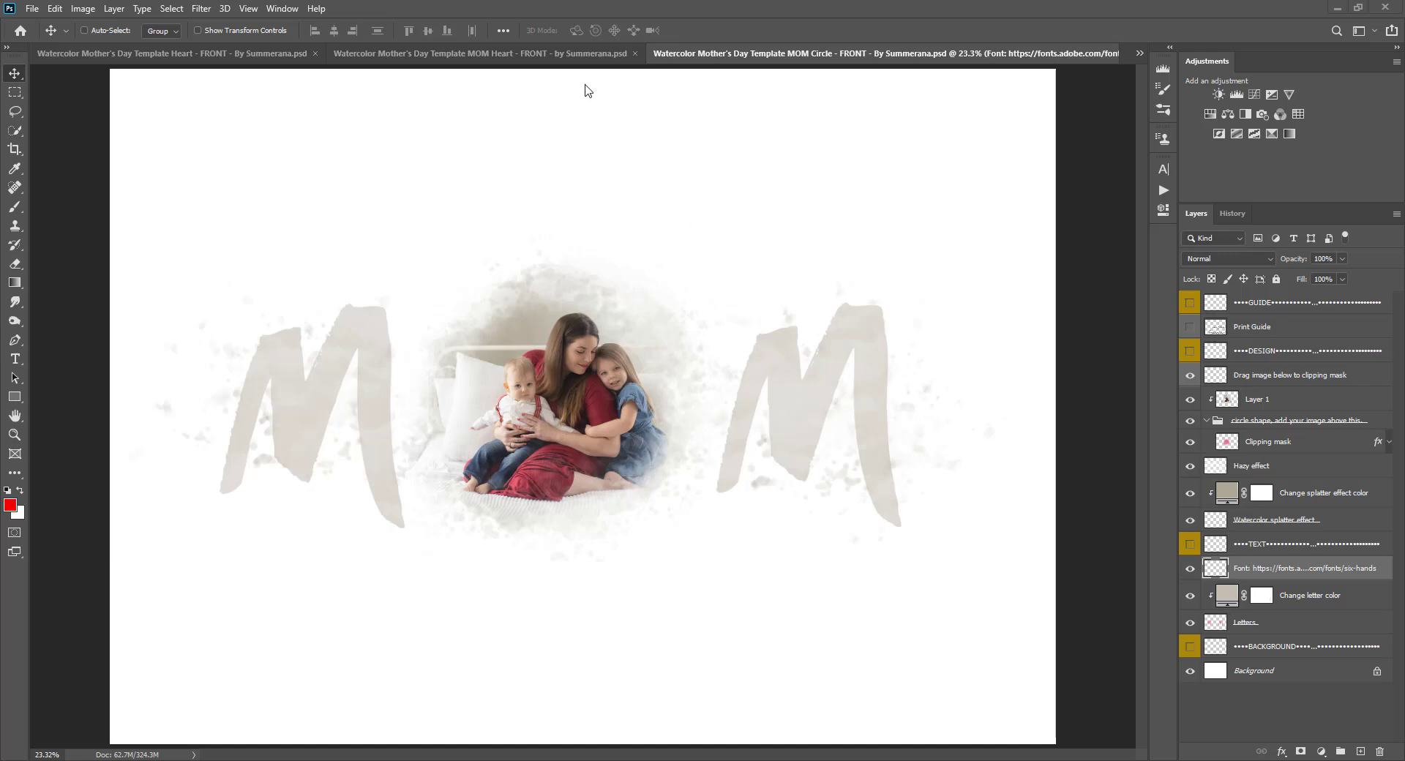
- Look through the finished MOM Heart, Heart and Circle Mother's Day templates and return to the MOM Circle template
click(547, 57)
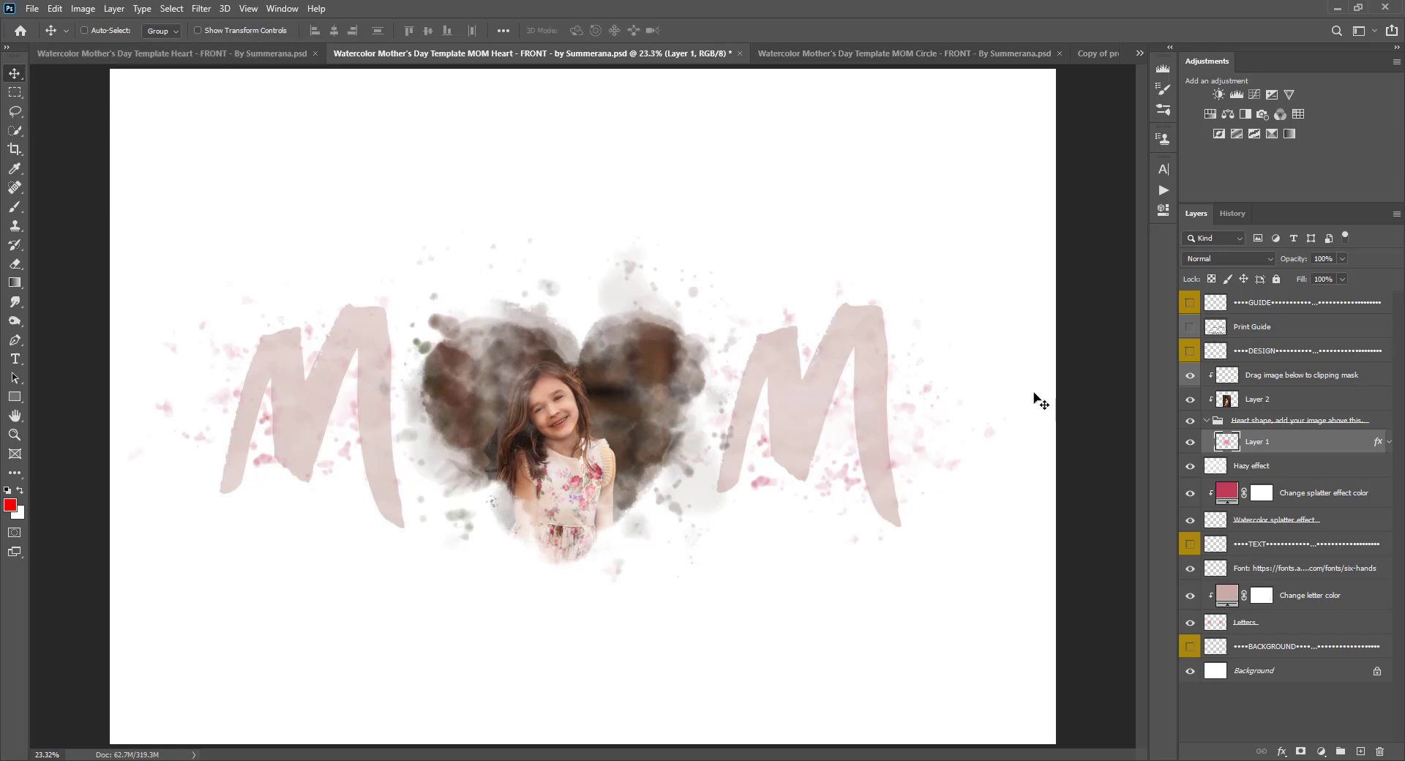
click(201, 57)
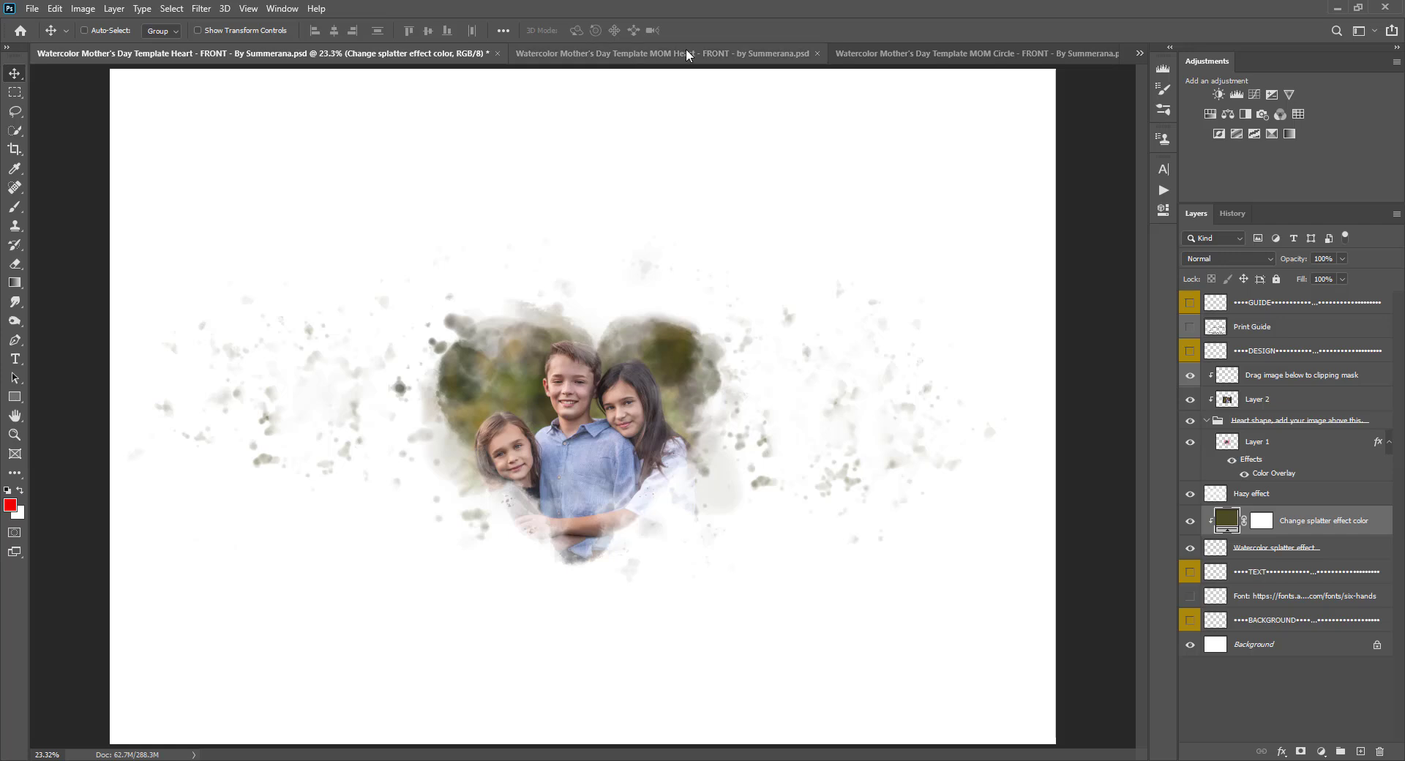
click(1139, 55)
click(1076, 57)
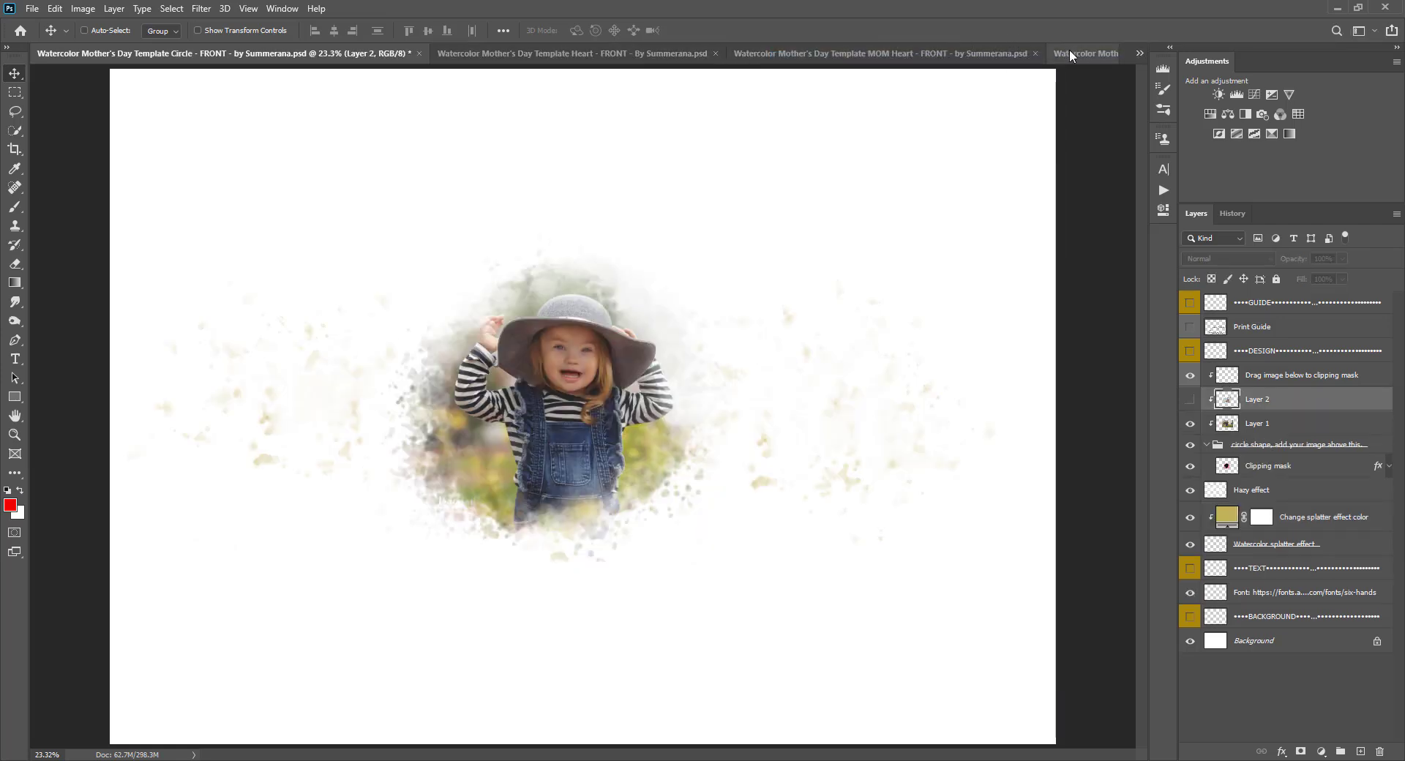
click(1069, 51)
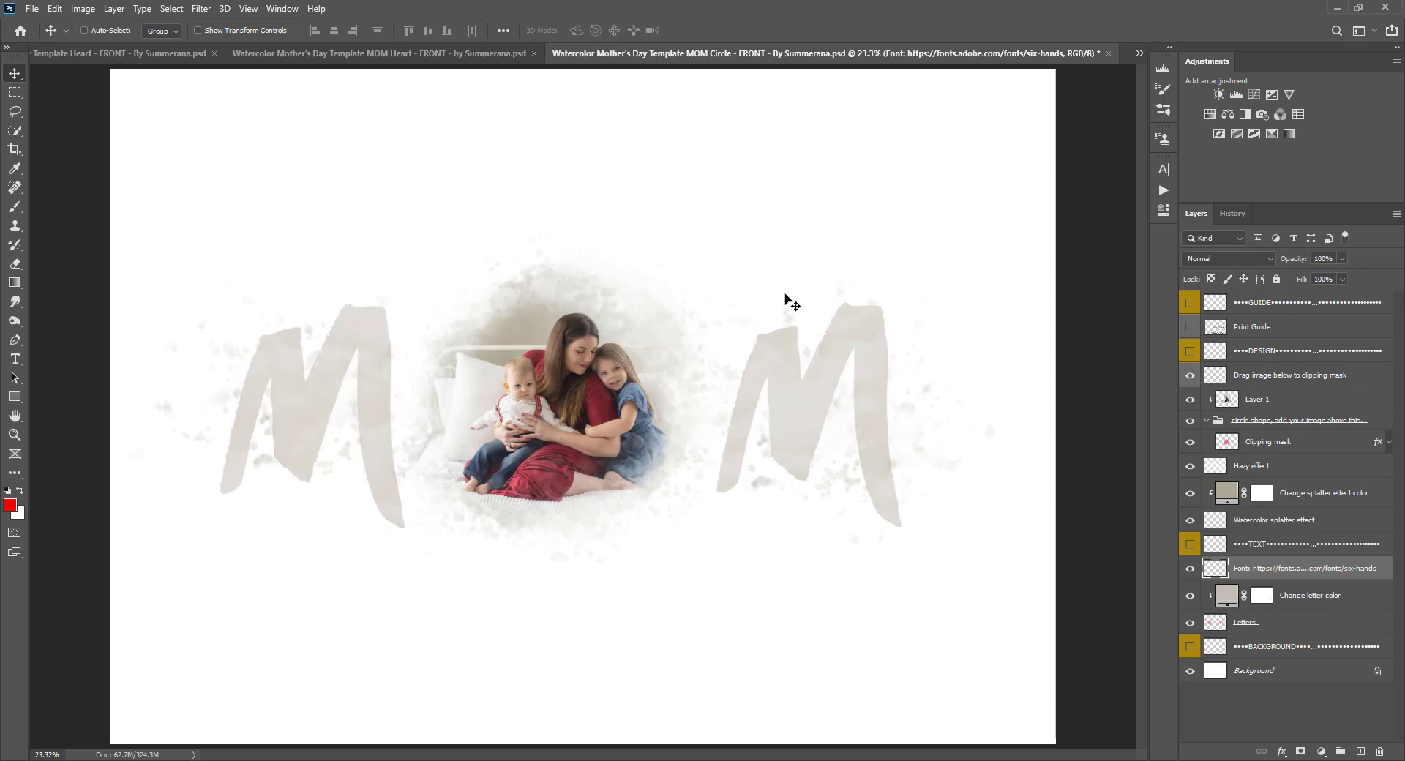
- Revert the MOM Circle template to its opening snapshot in the history and bring the layer list back up
click(1234, 217)
click(1215, 237)
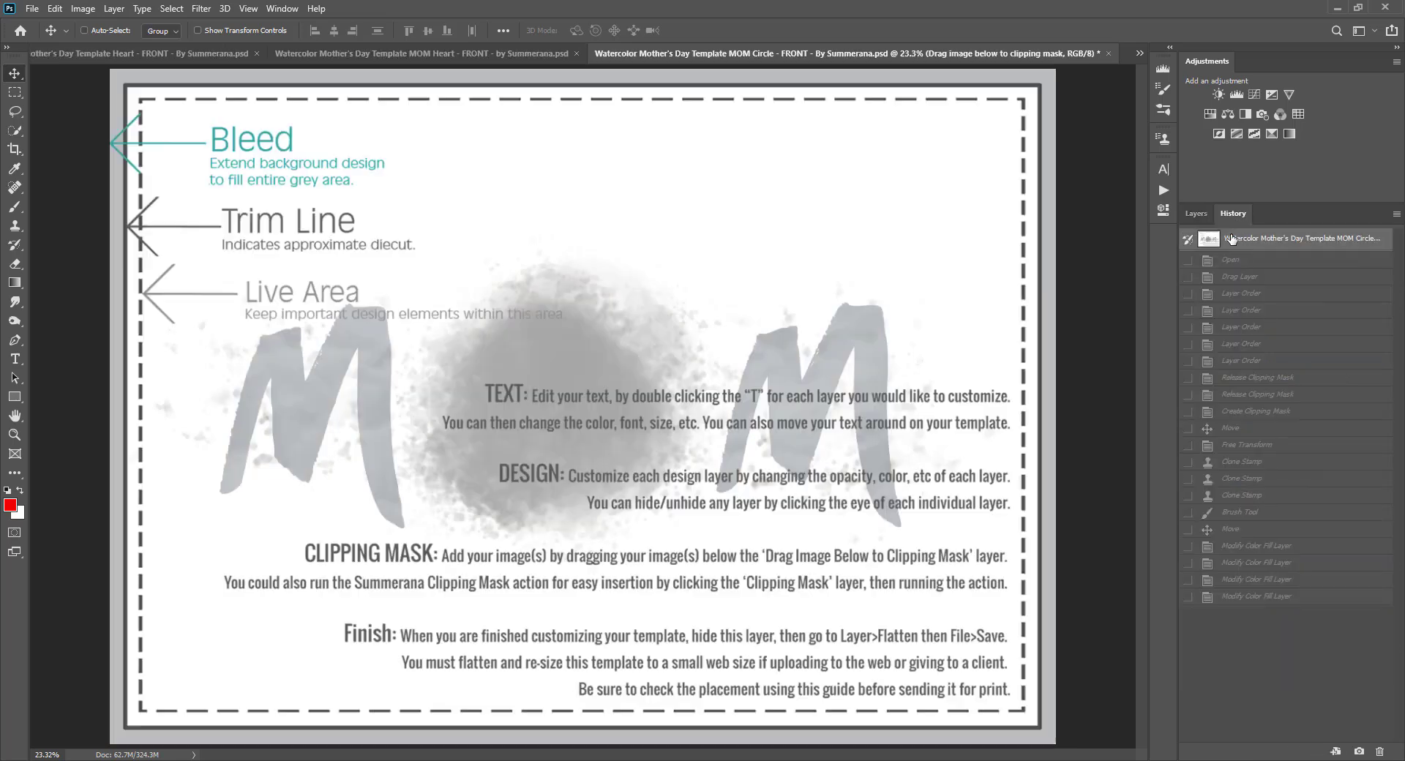
click(1198, 218)
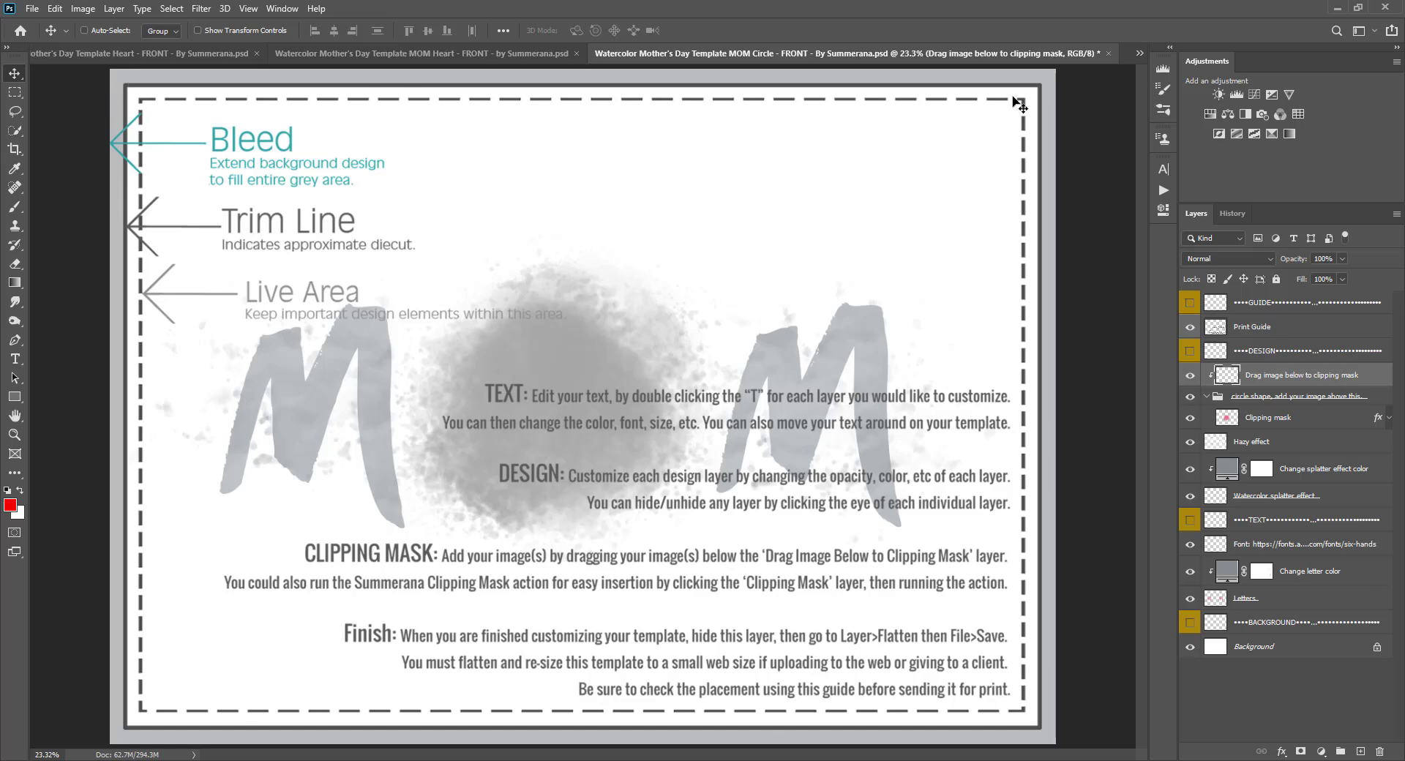
- Toggle the Print Guide layer on and off to check its print instructions, leaving the layer hidden
click(1190, 327)
click(1190, 330)
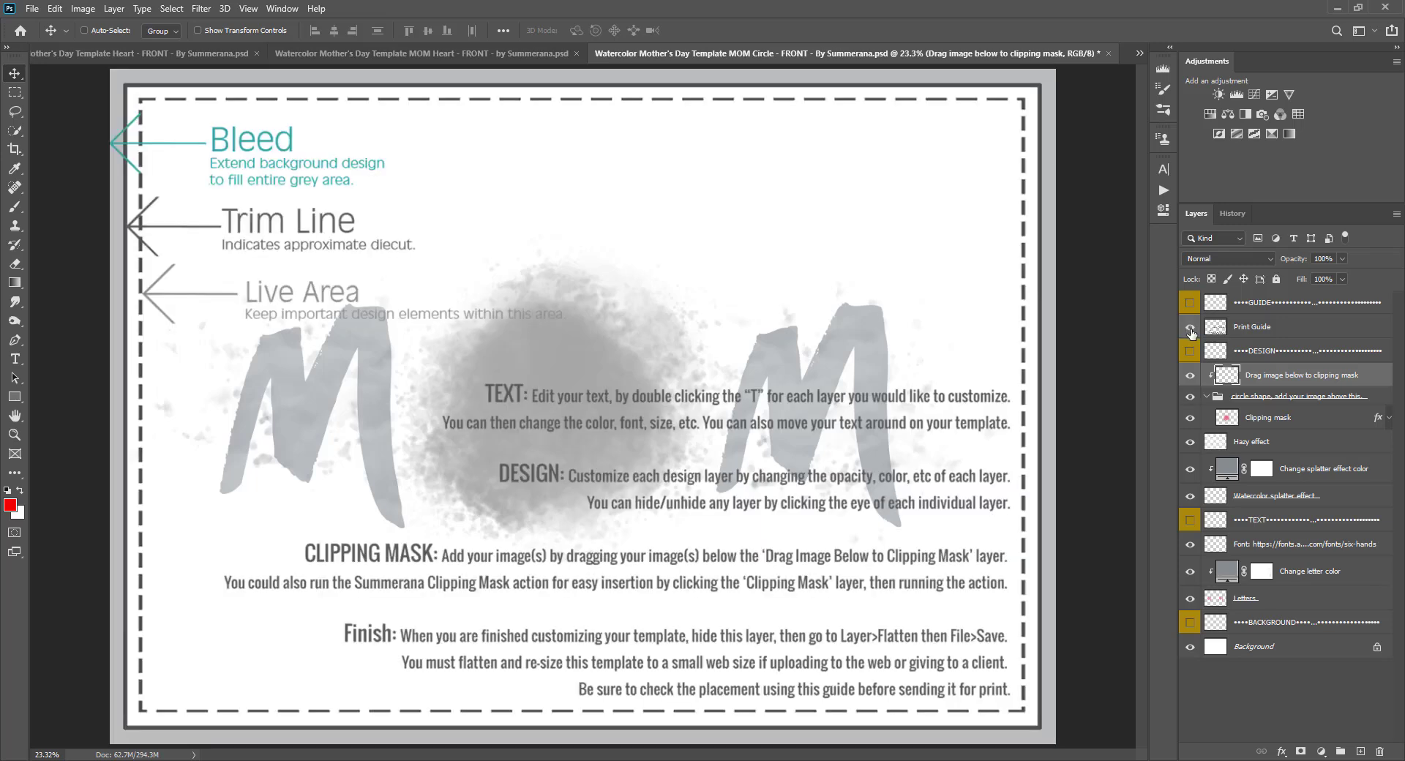
click(1191, 330)
click(1190, 329)
click(1193, 328)
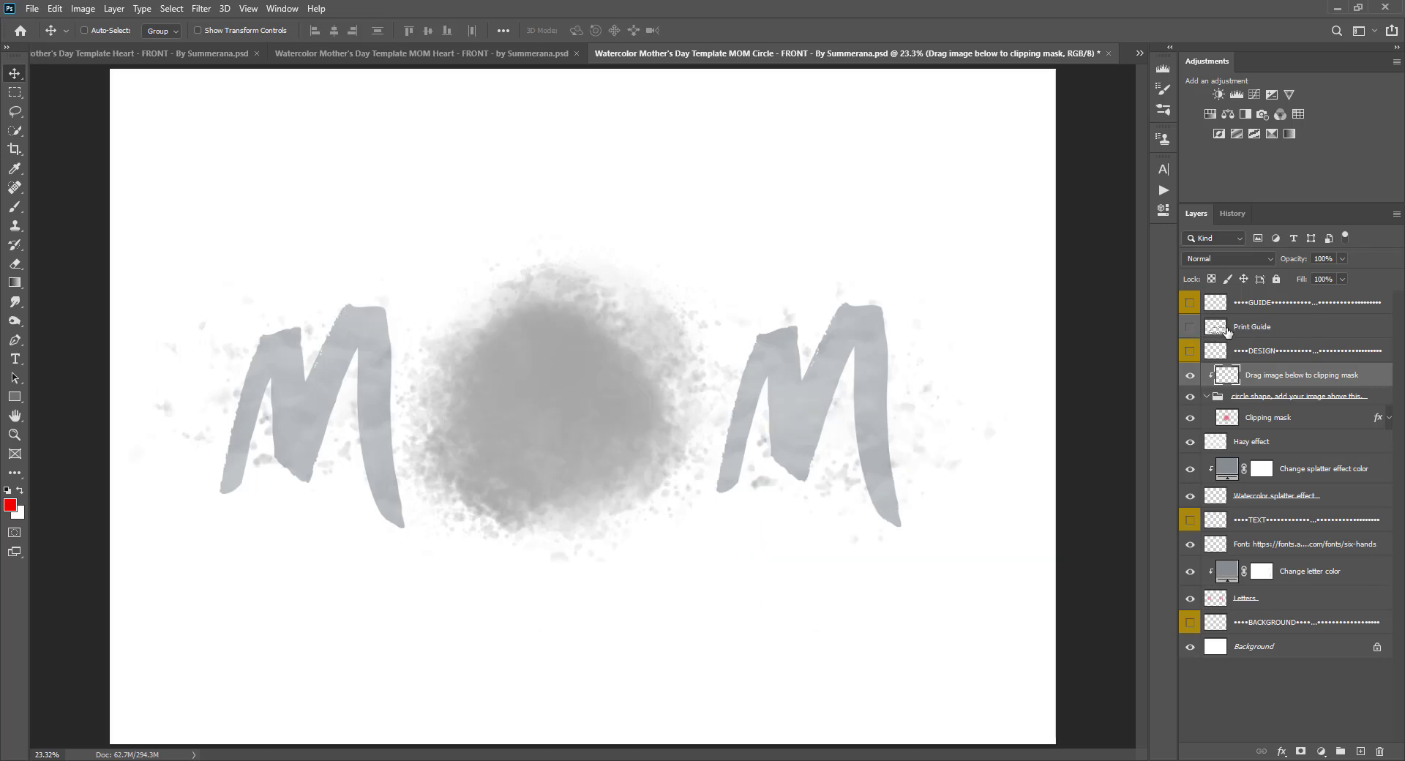
click(1192, 328)
click(1191, 328)
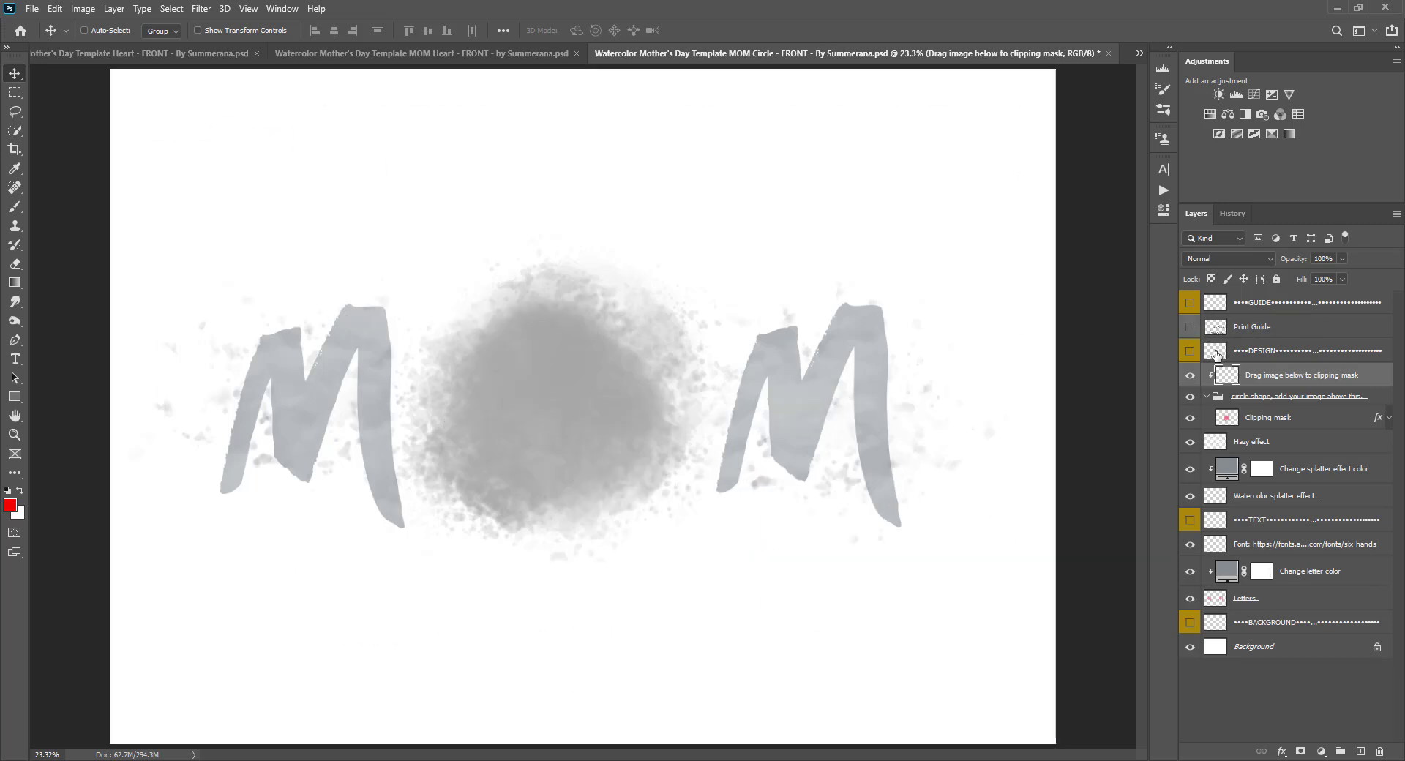
click(1192, 328)
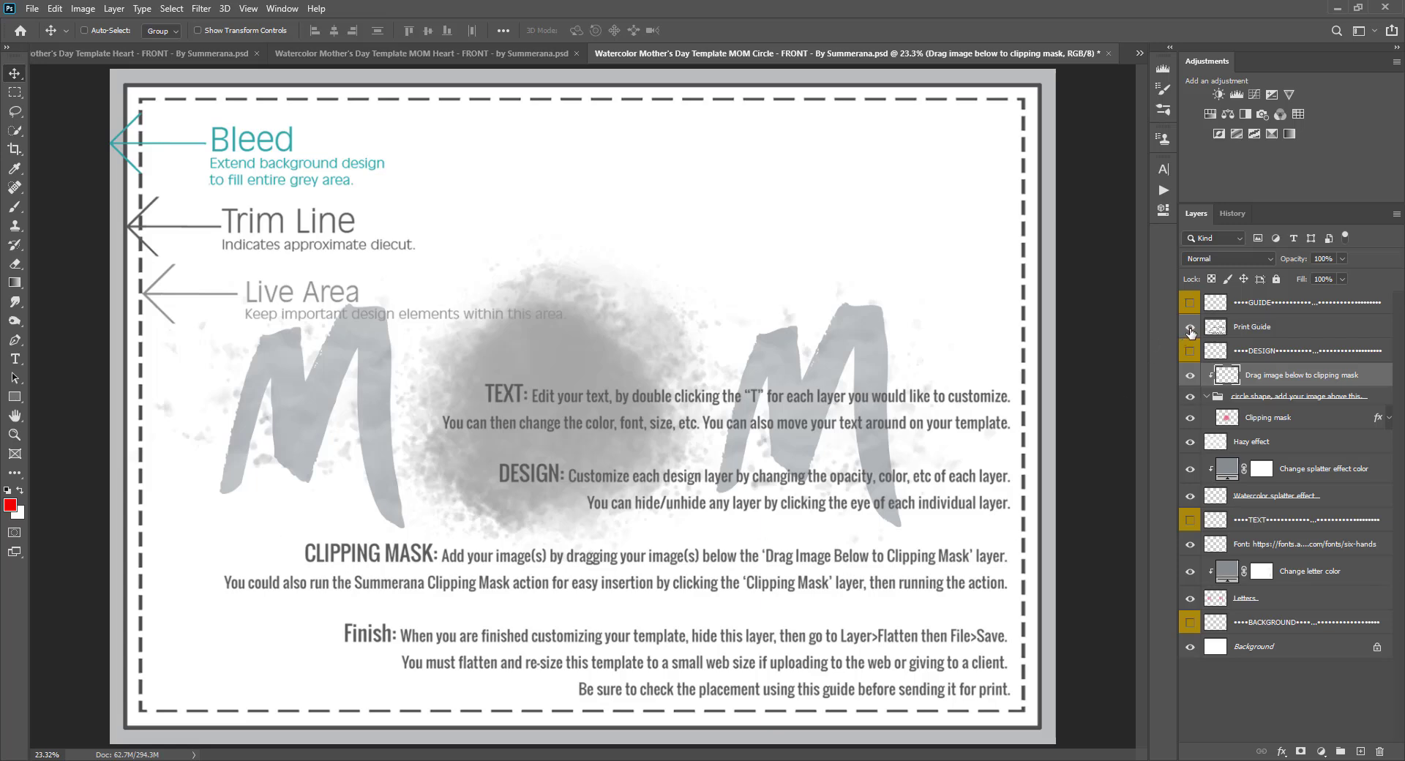
click(1191, 328)
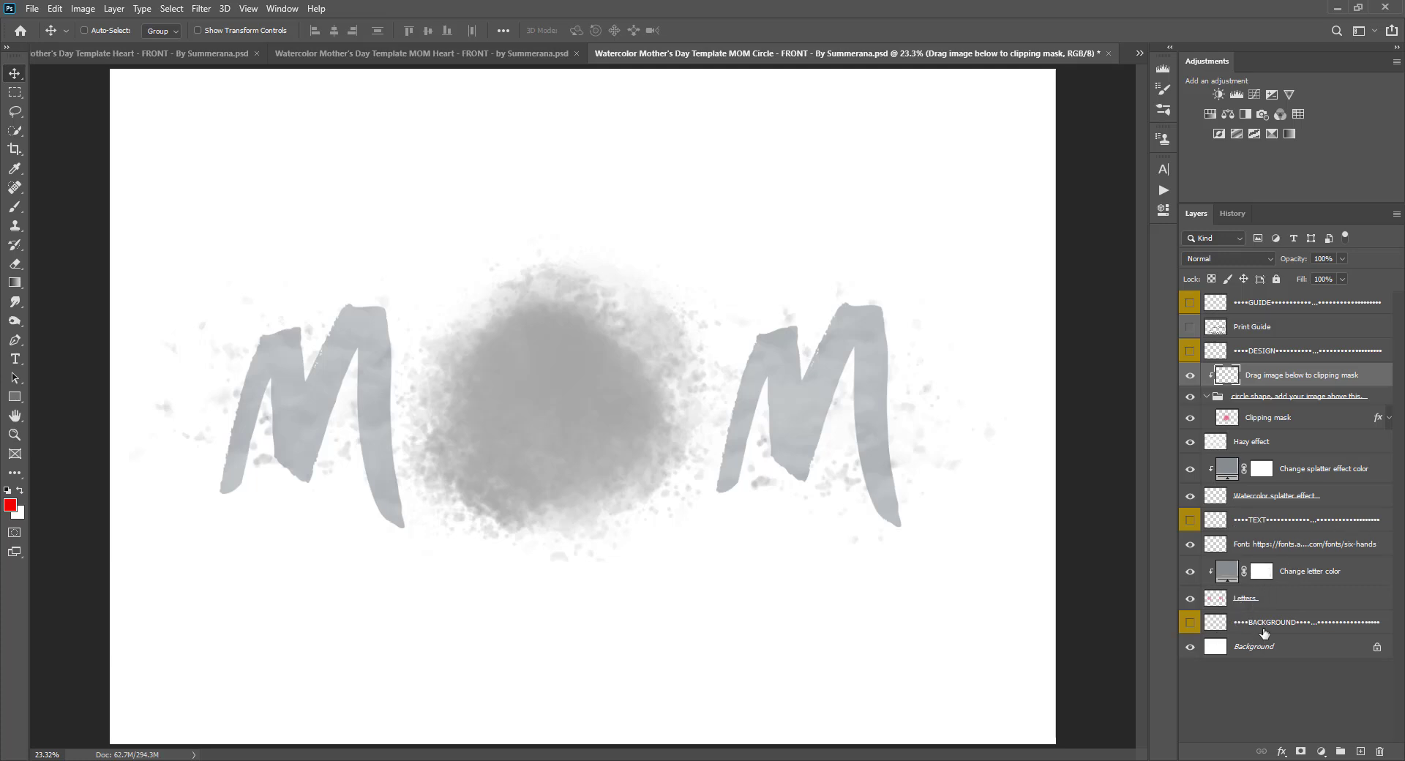
- Select the circle shape group, copy the family photo from its own window into the template, and minimize the photo window
click(1229, 419)
click(1217, 397)
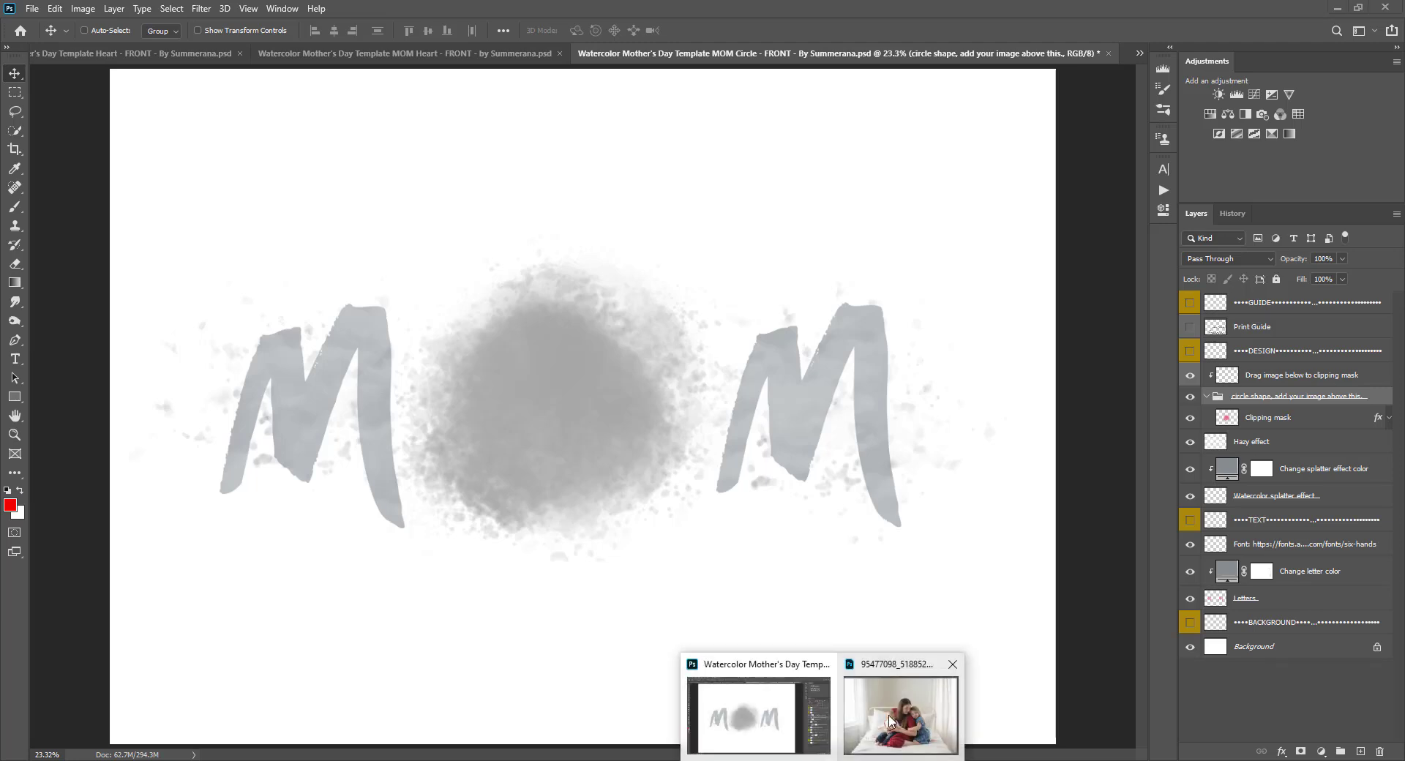
click(889, 720)
drag(903, 648, 783, 433)
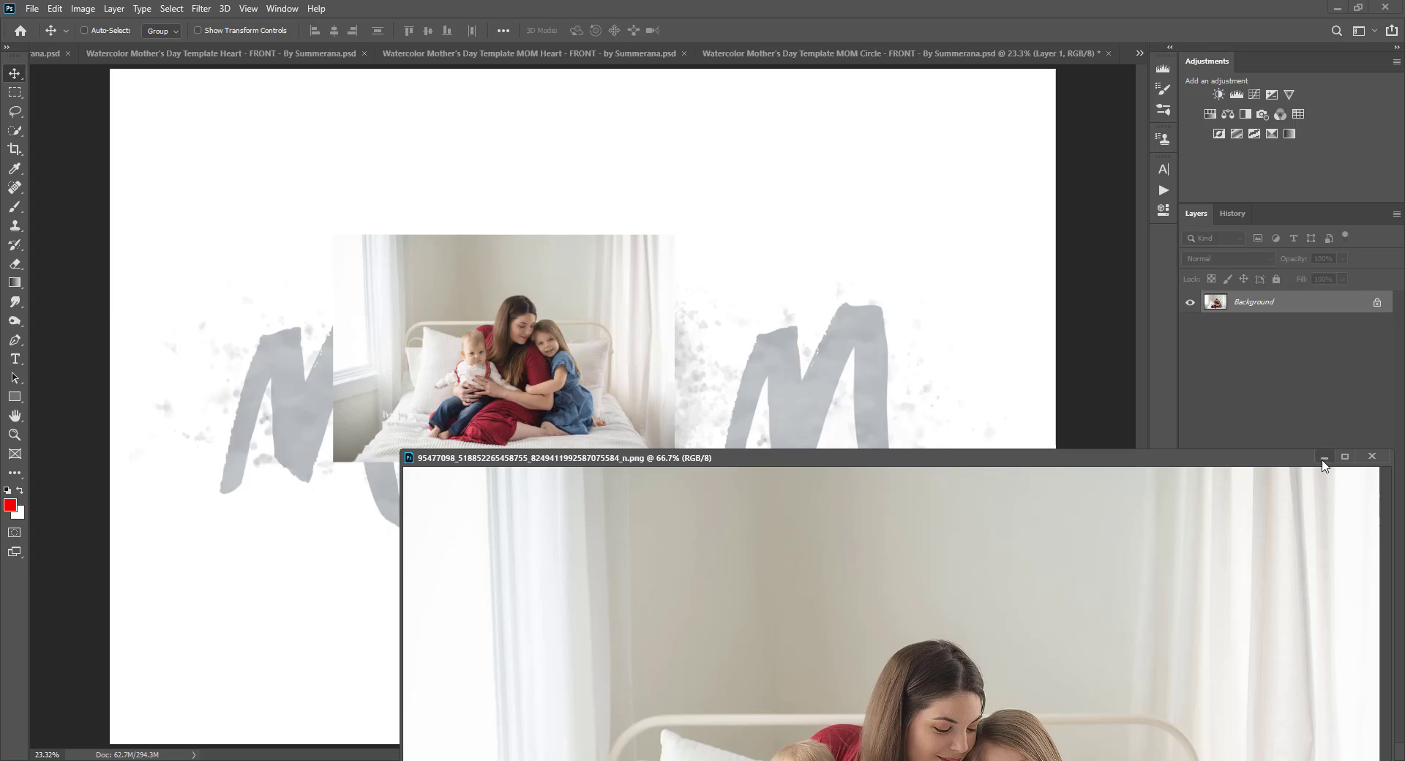
click(1323, 457)
- Centre the photo over the circle and move Layer 1 above the circle shape group, directly below "Drag image below to clipping mask"
drag(507, 368, 551, 427)
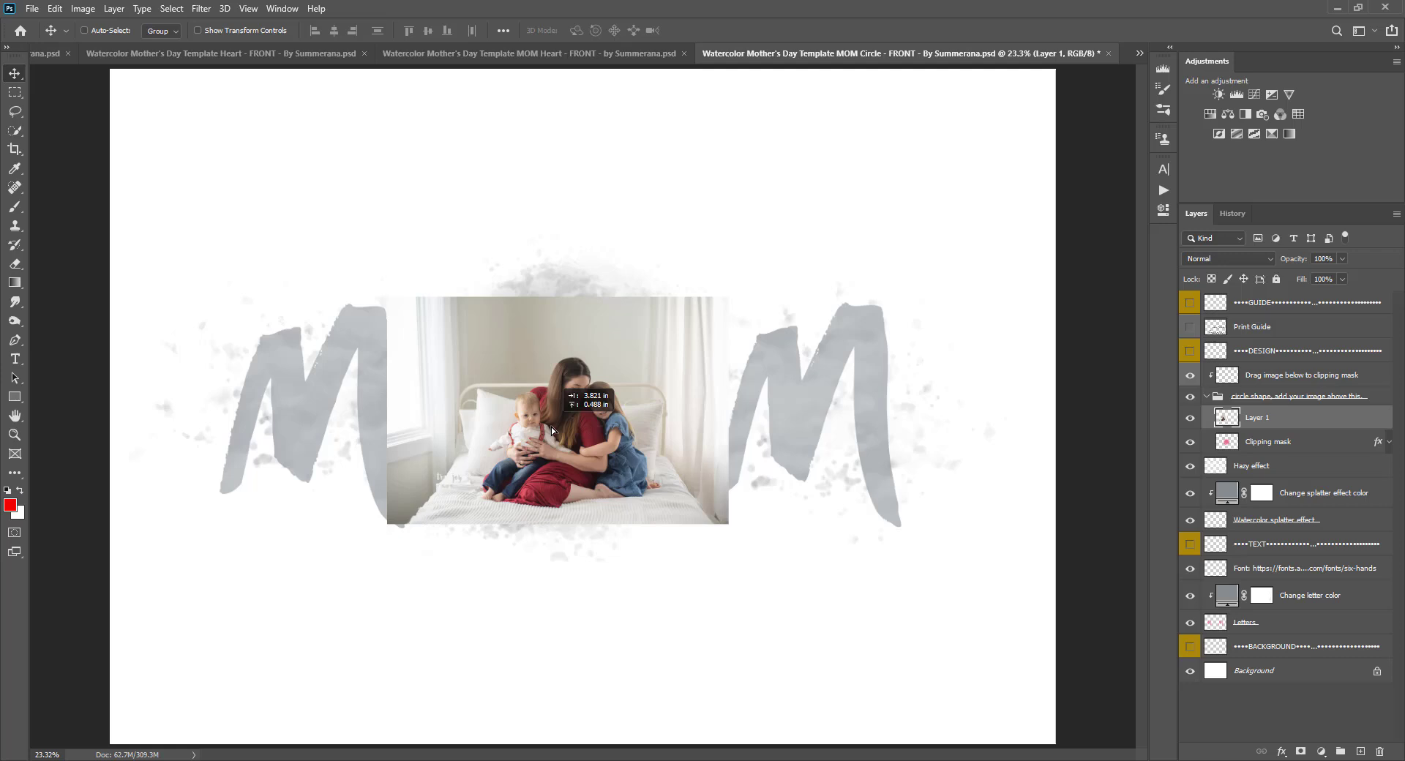
click(1252, 378)
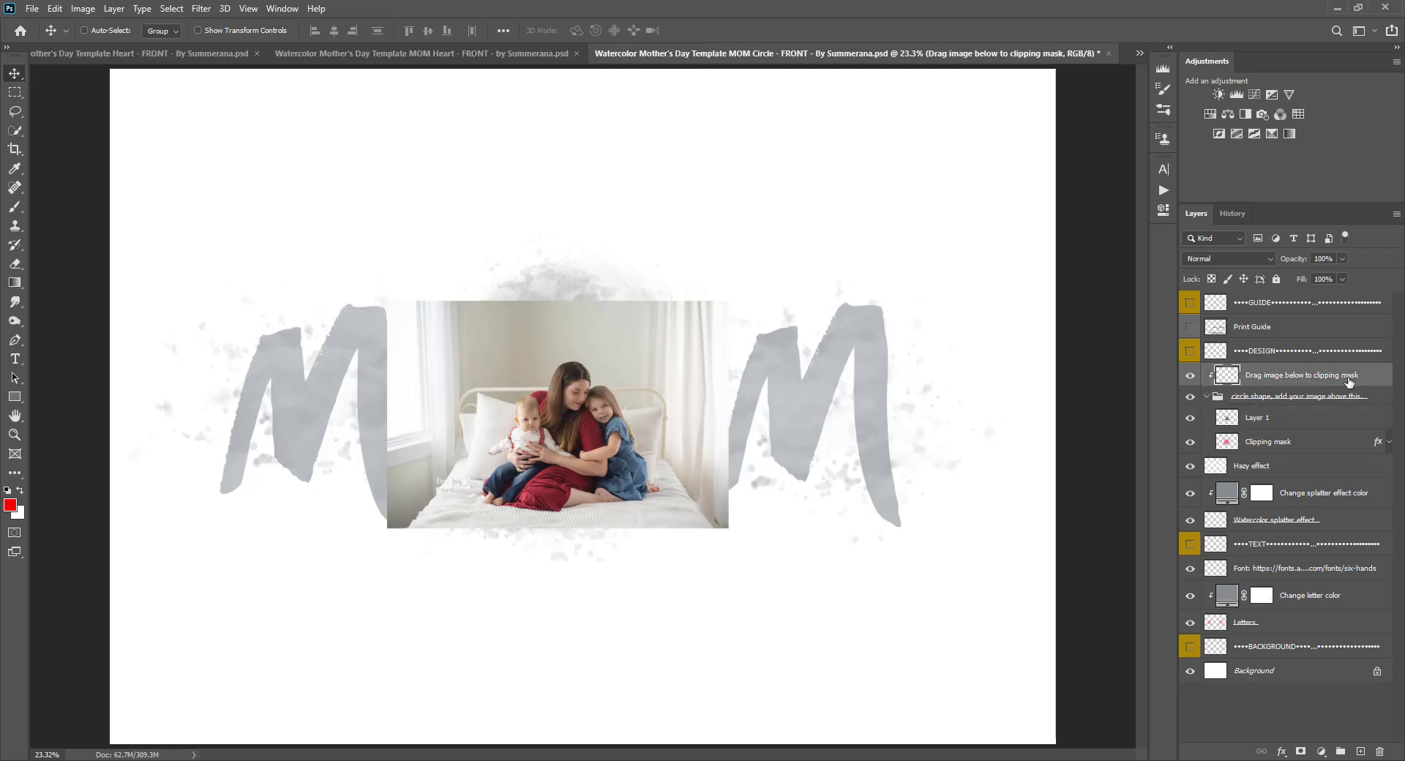
drag(1271, 421, 1222, 404)
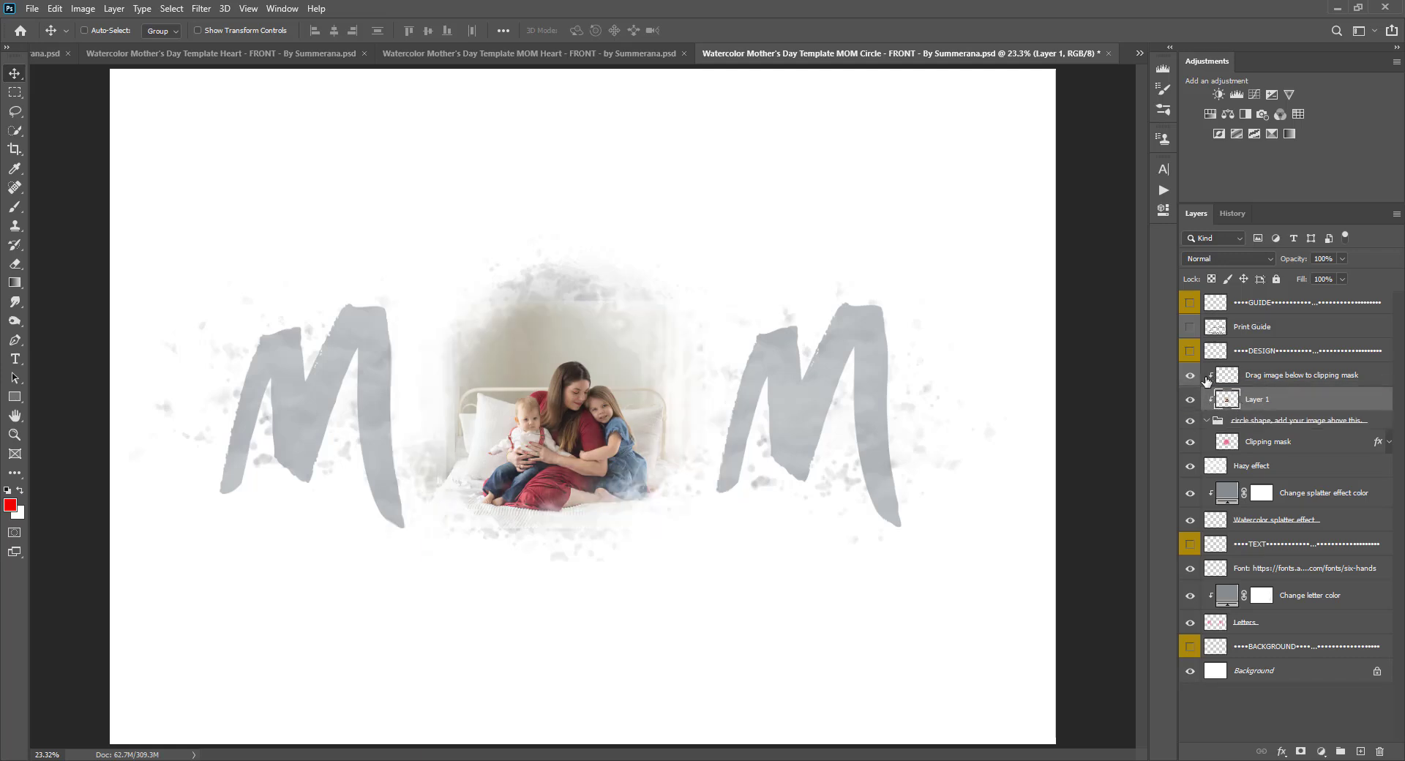
- Release the clipping masks of the "Drag image below to clipping mask" layer and the photo on Layer 1
click(1279, 377)
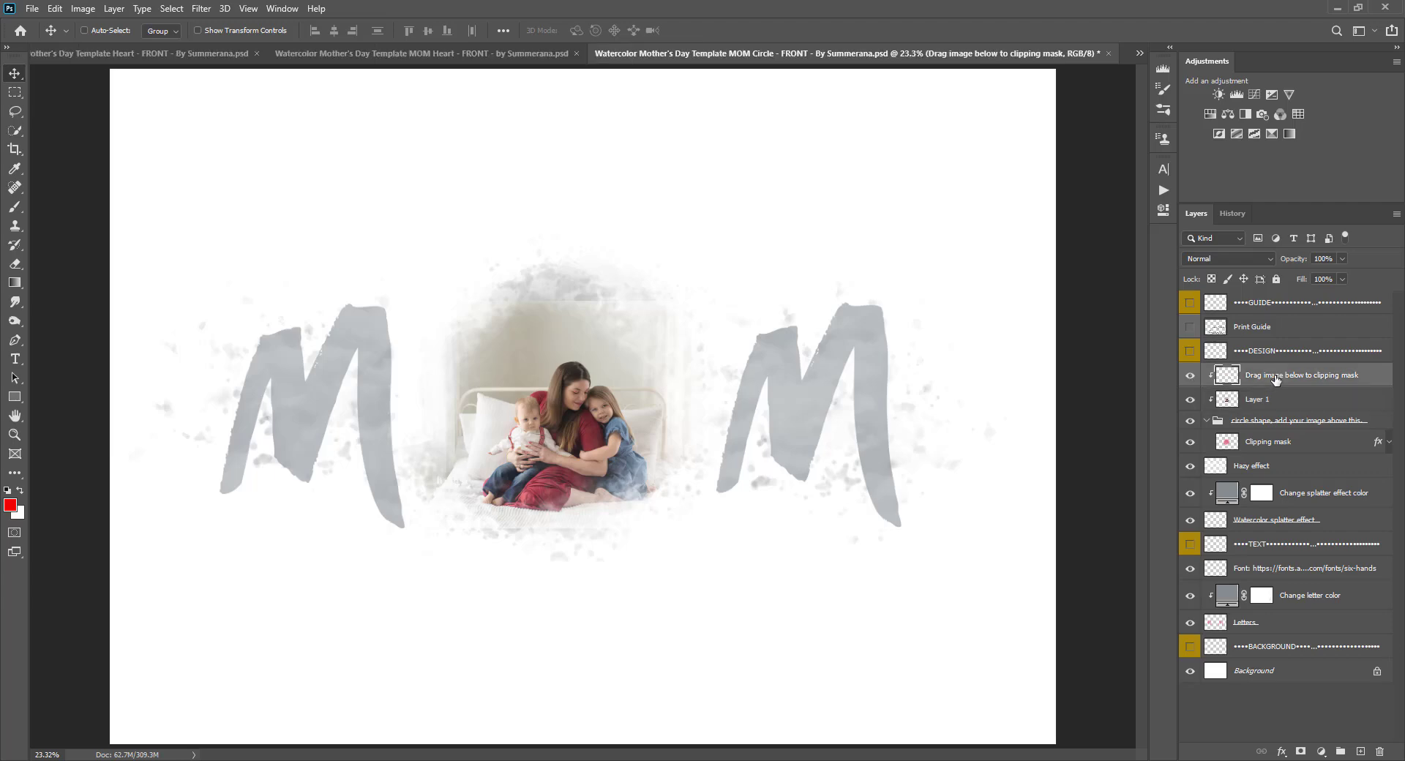
right_click(1280, 379)
click(1138, 422)
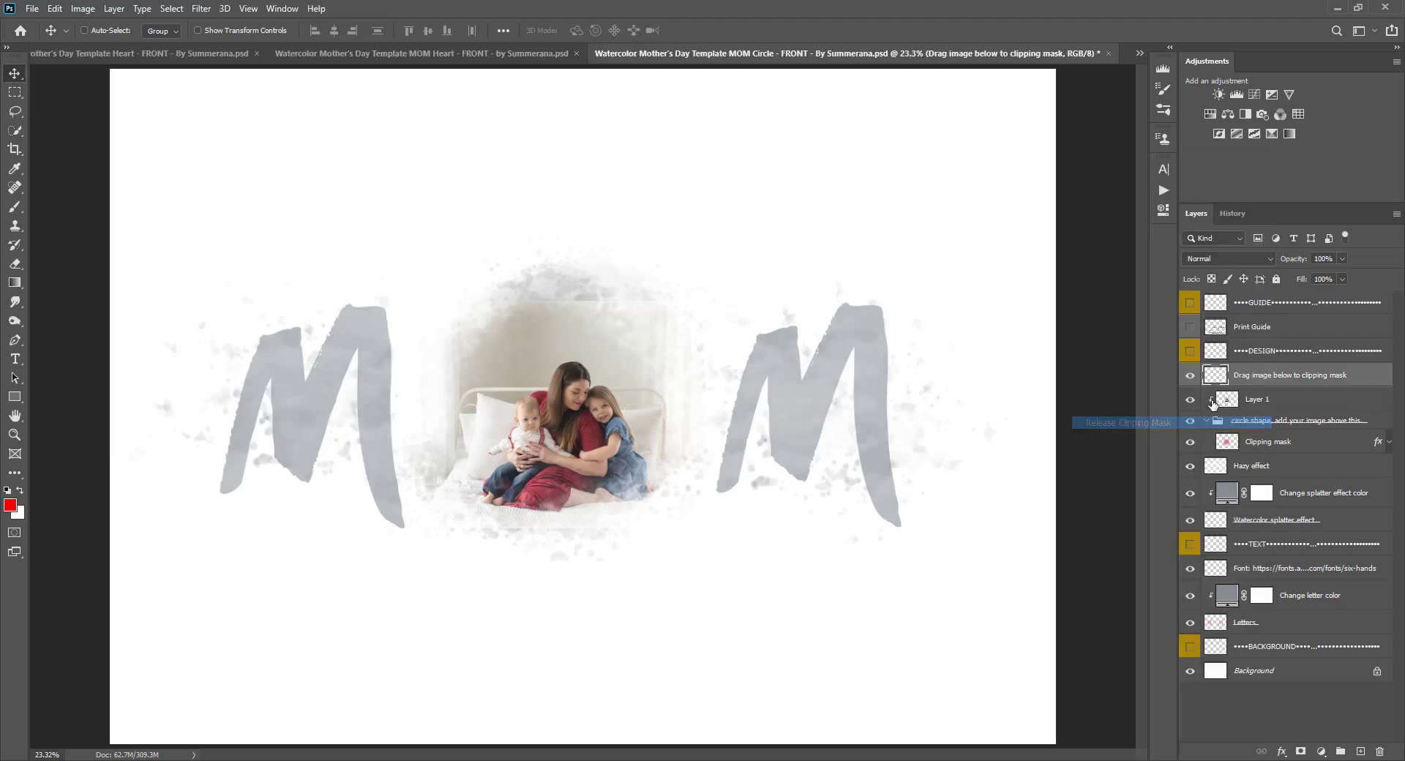
click(1274, 402)
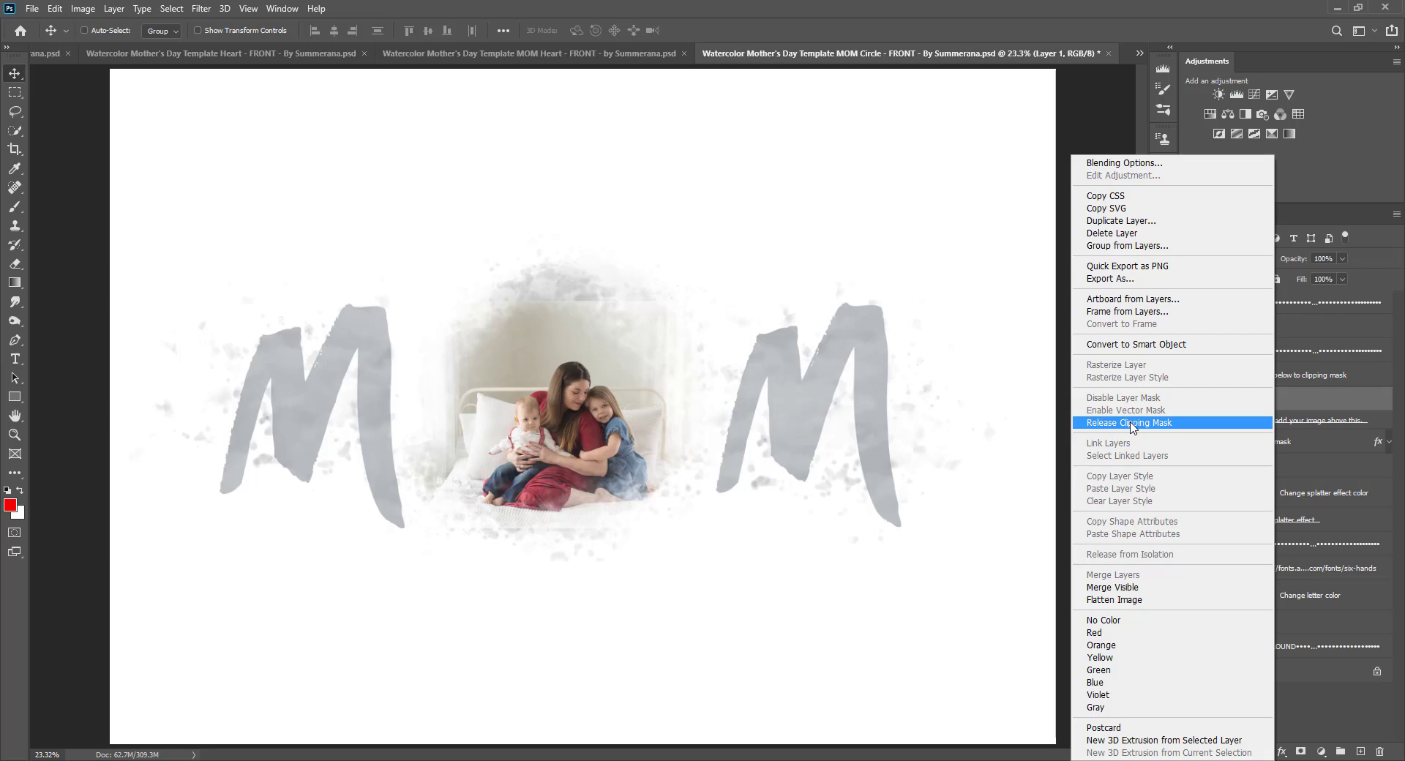
click(1133, 423)
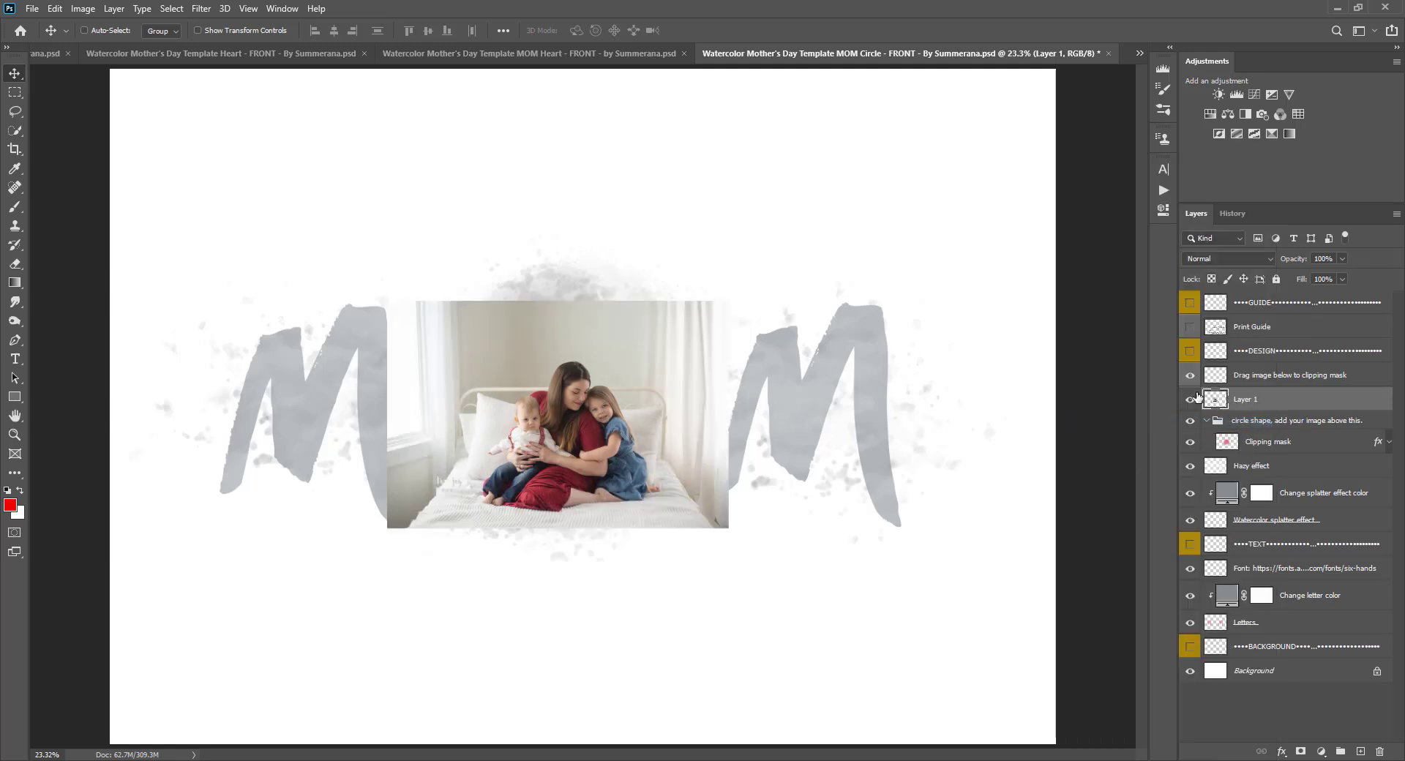
- Create a clipping mask from Layer 1 to the circle shape group and toggle the group's visibility to check it
right_click(1290, 396)
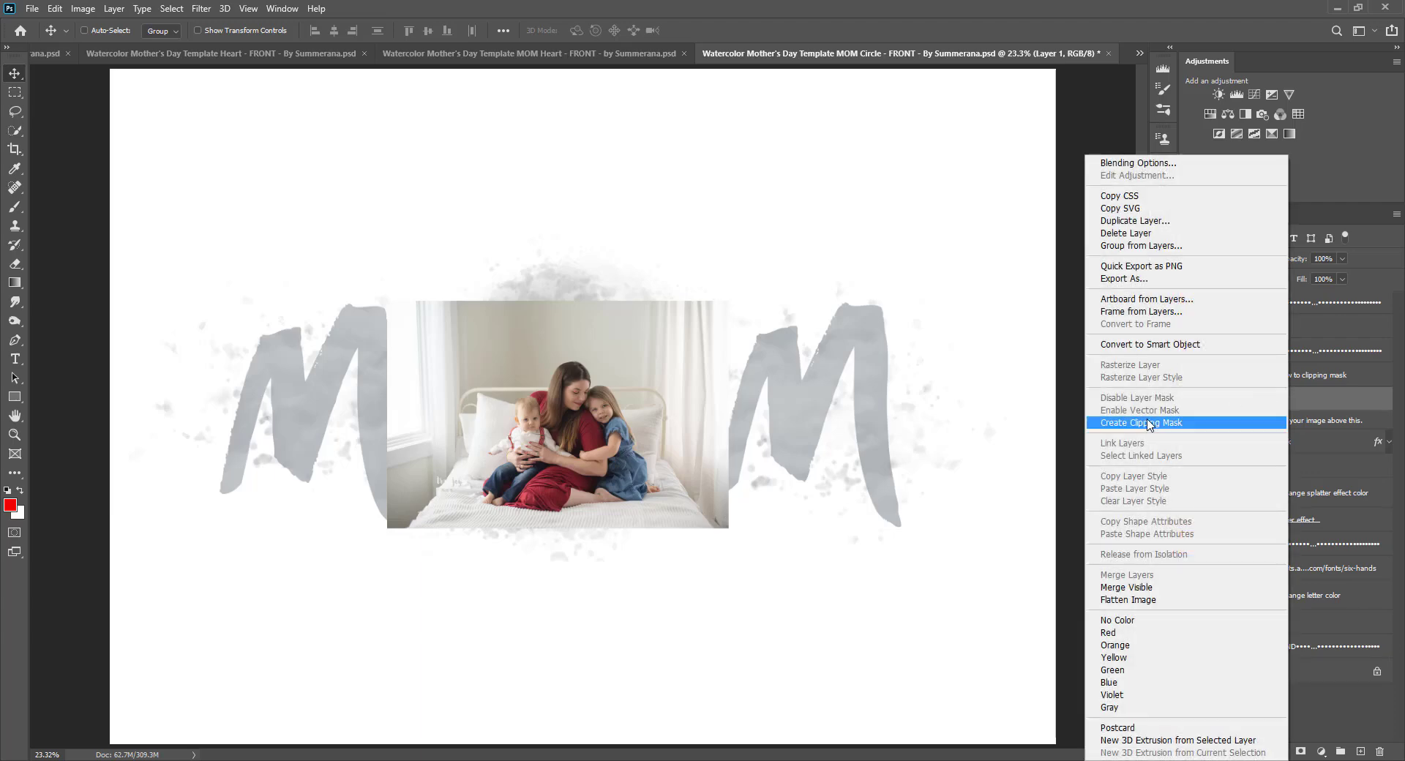
click(1149, 425)
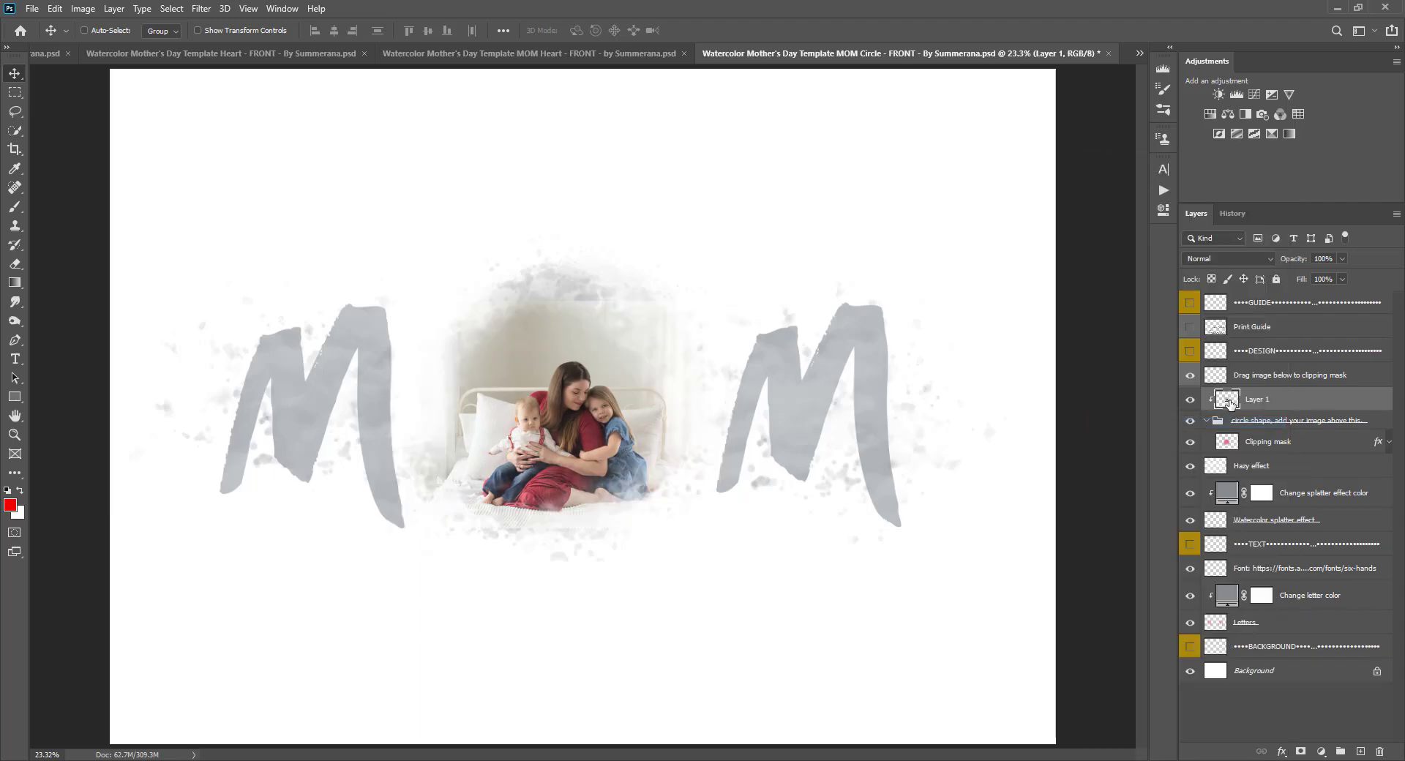
click(1190, 420)
click(1190, 421)
click(1190, 420)
click(1190, 421)
- Move the clipped photo around inside the circle shape to position the family near its centre
drag(621, 432, 604, 367)
drag(532, 325, 584, 415)
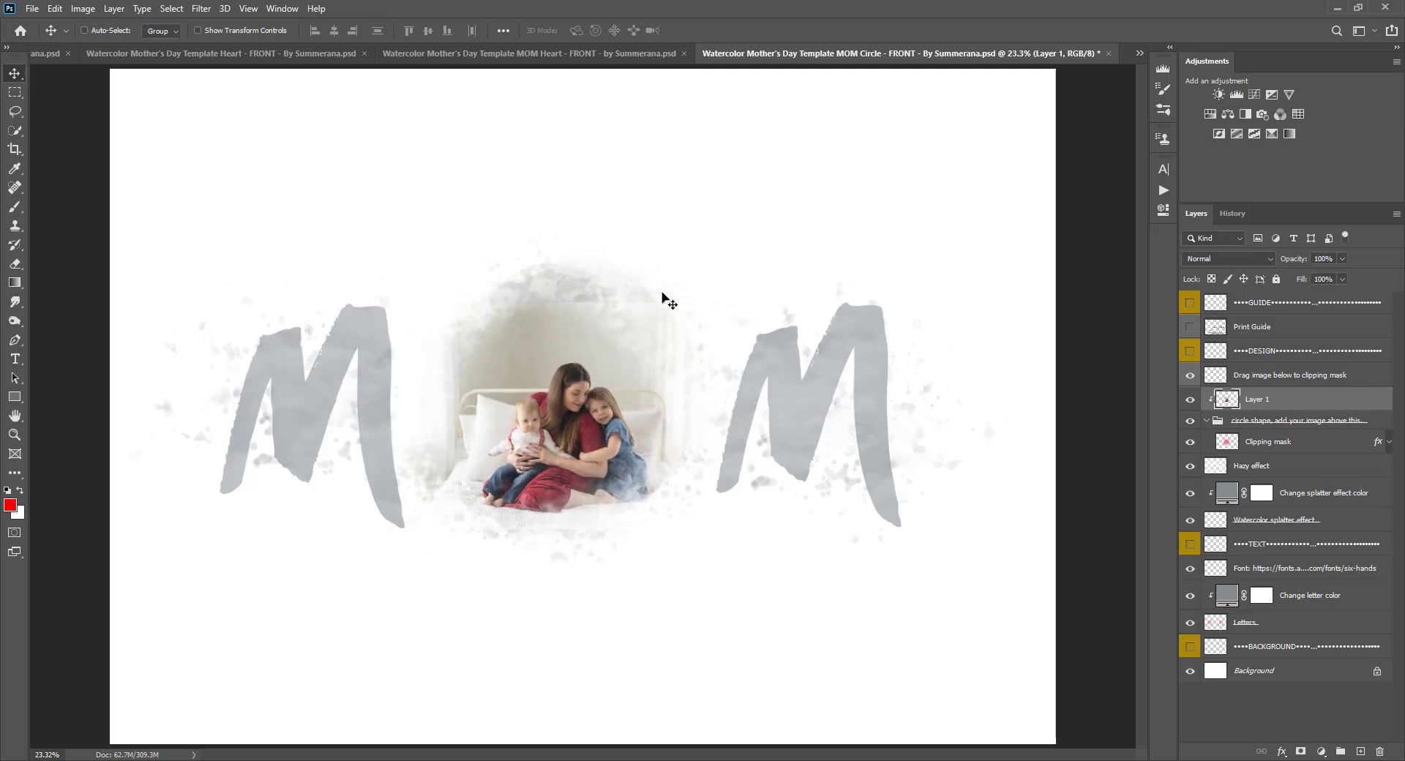
mouse_move(593, 363)
mouse_down()
mouse_move(599, 405)
mouse_move(598, 358)
mouse_up()
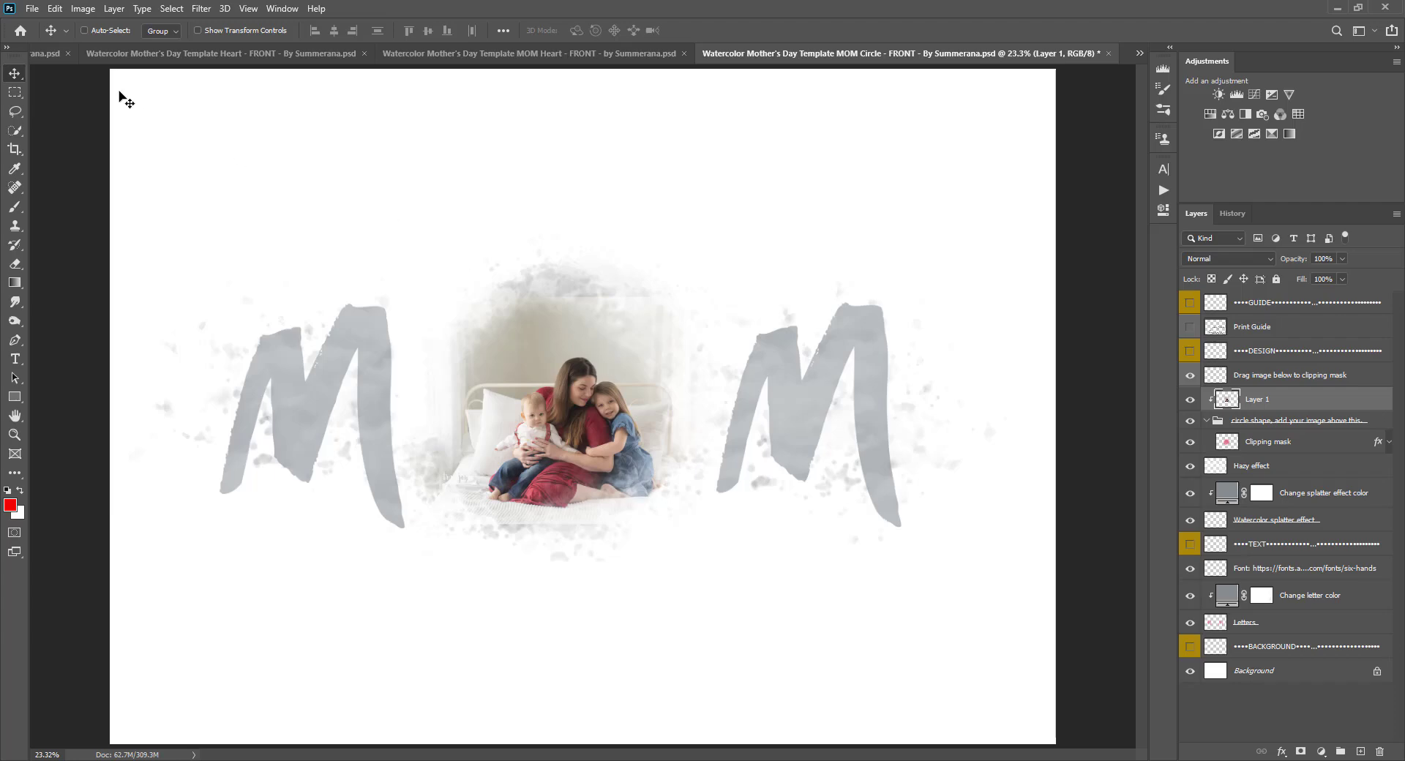
- Start a free transform on the photo in Layer 1 and move the photo higher within the circle
click(54, 9)
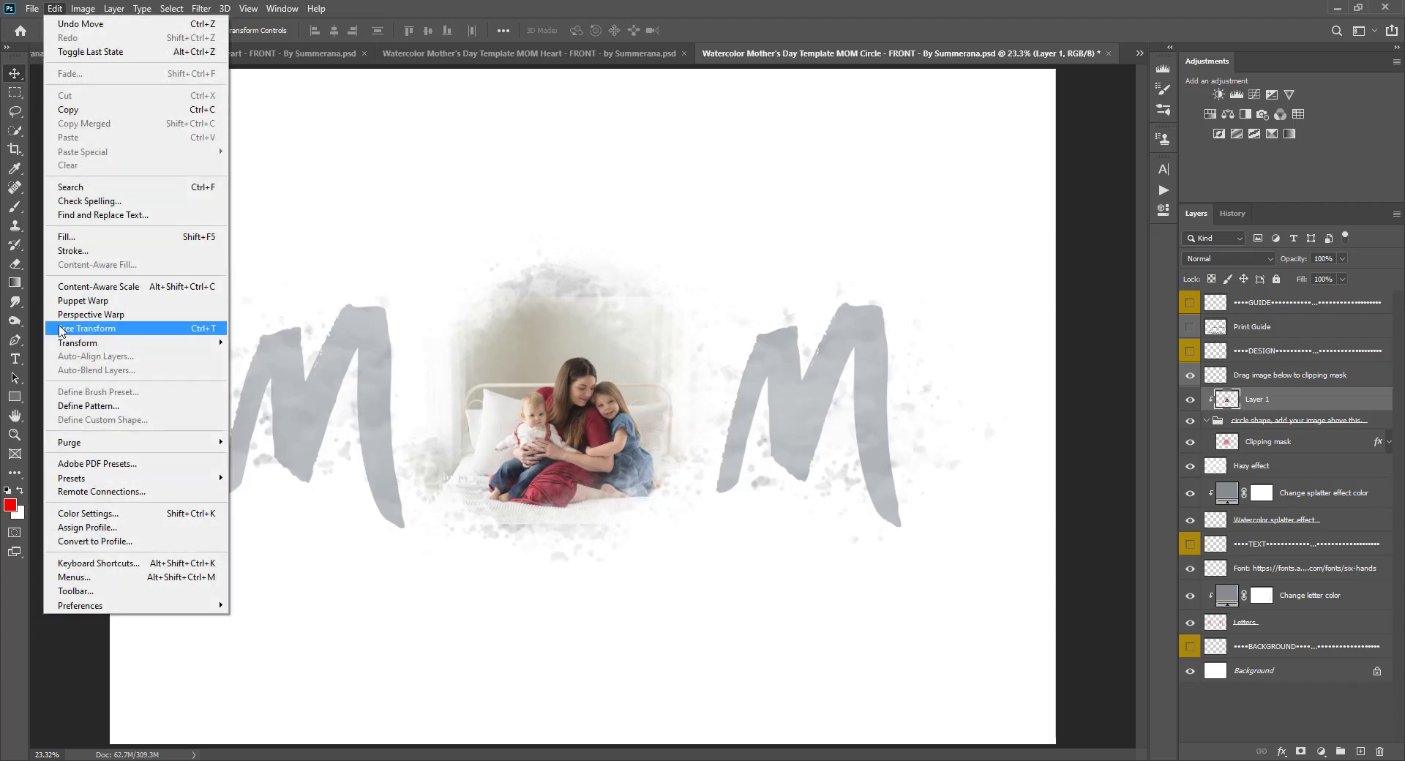
click(95, 322)
drag(551, 360, 533, 306)
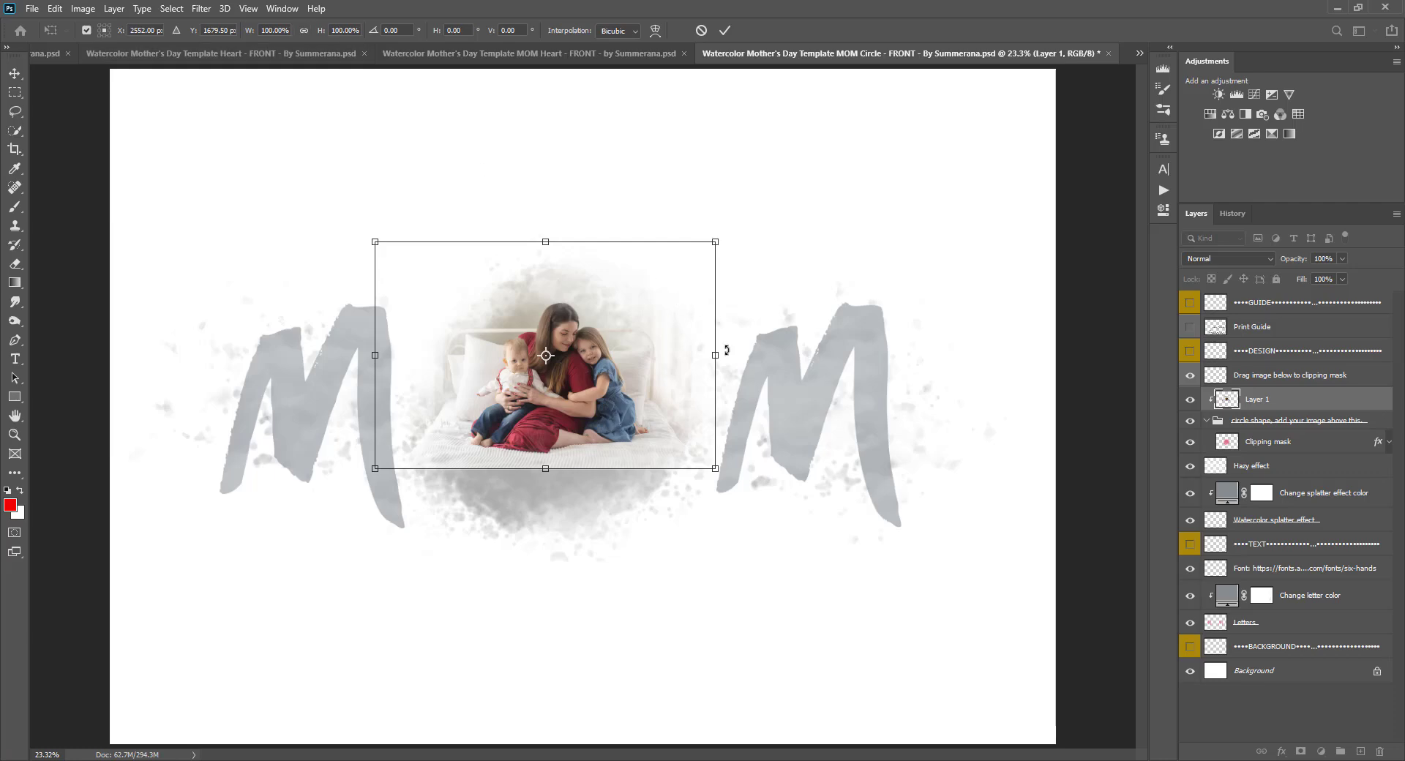
- Try stretching only the photo's width to 122.30% and undo the stretch
drag(721, 354, 810, 356)
click(55, 9)
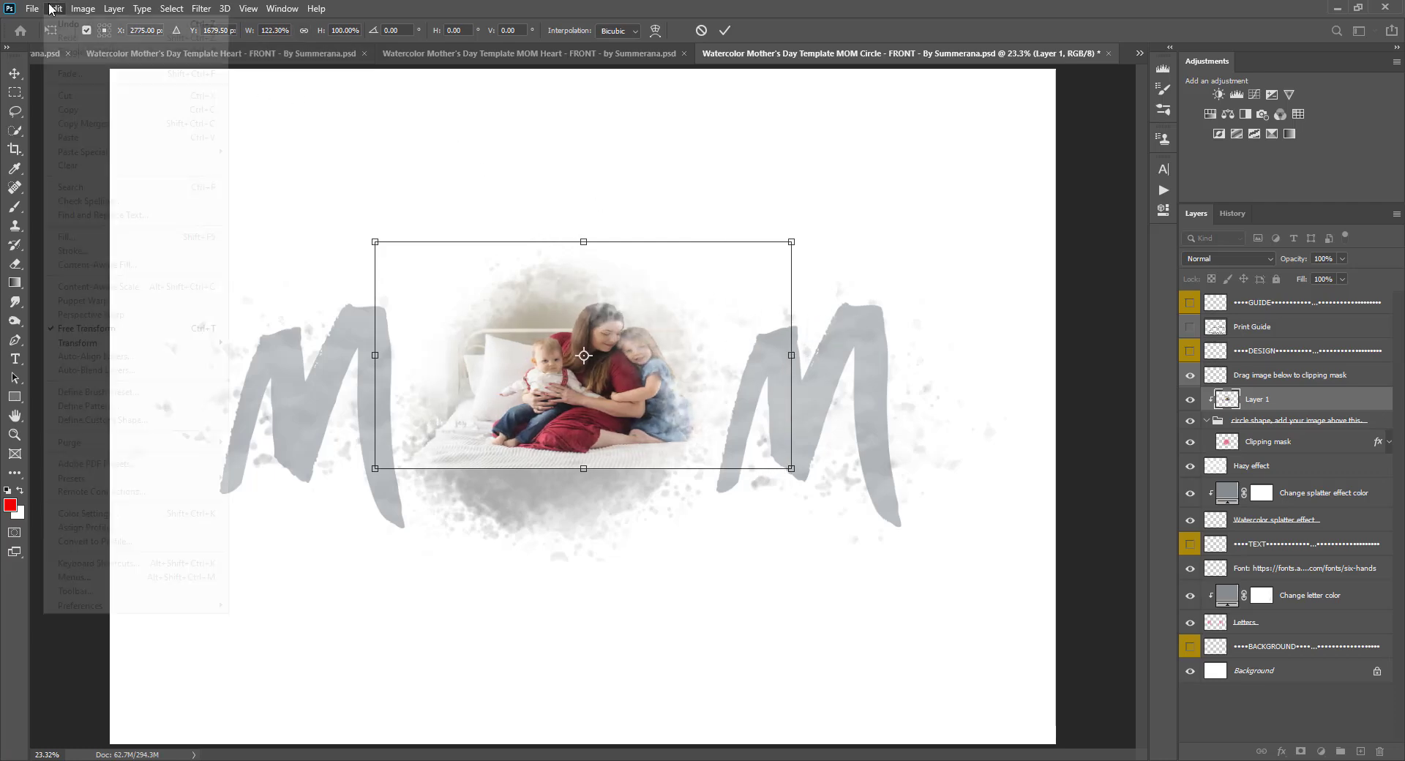
click(62, 24)
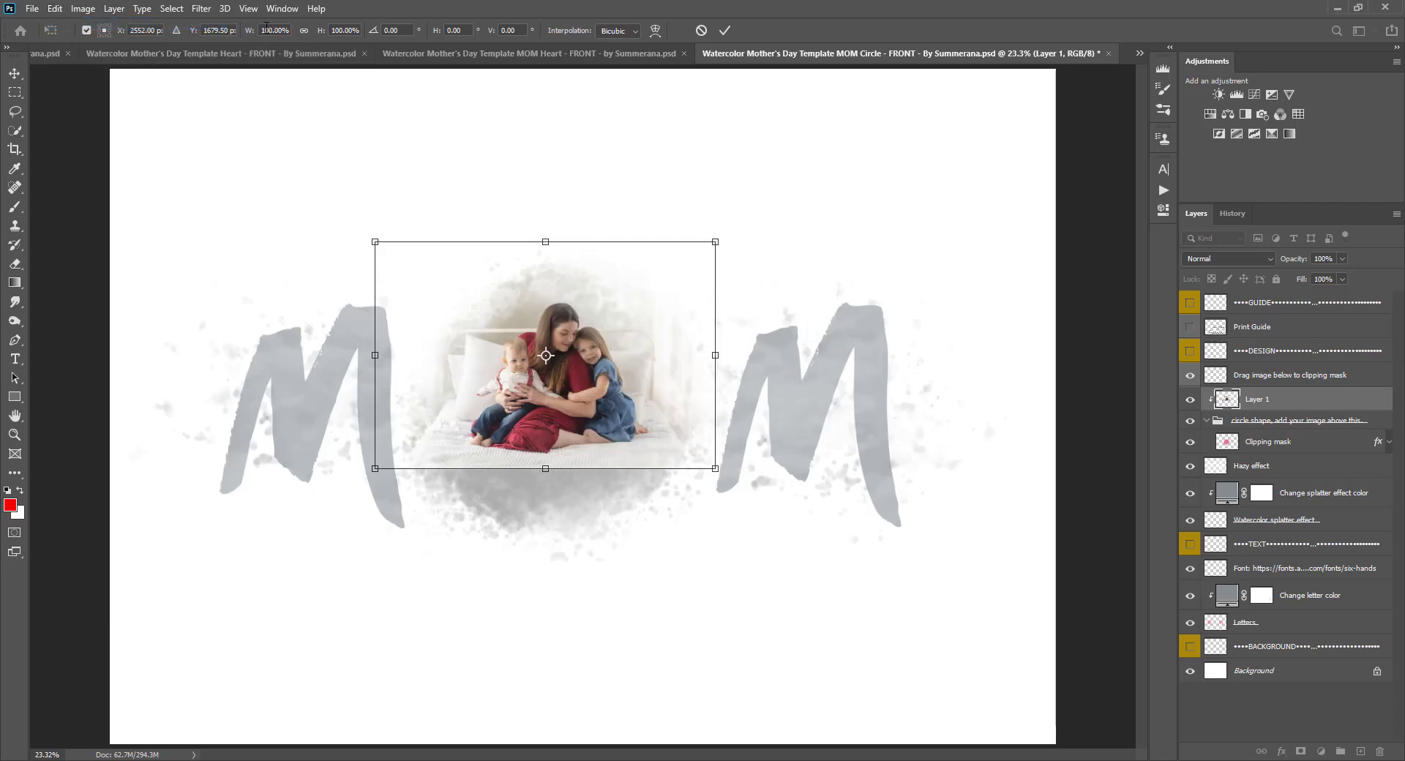
- Link the photo's width and height, scale it proportionally to about 117.6%, and reposition it within the circle
click(304, 31)
drag(718, 477, 718, 574)
drag(594, 432, 576, 436)
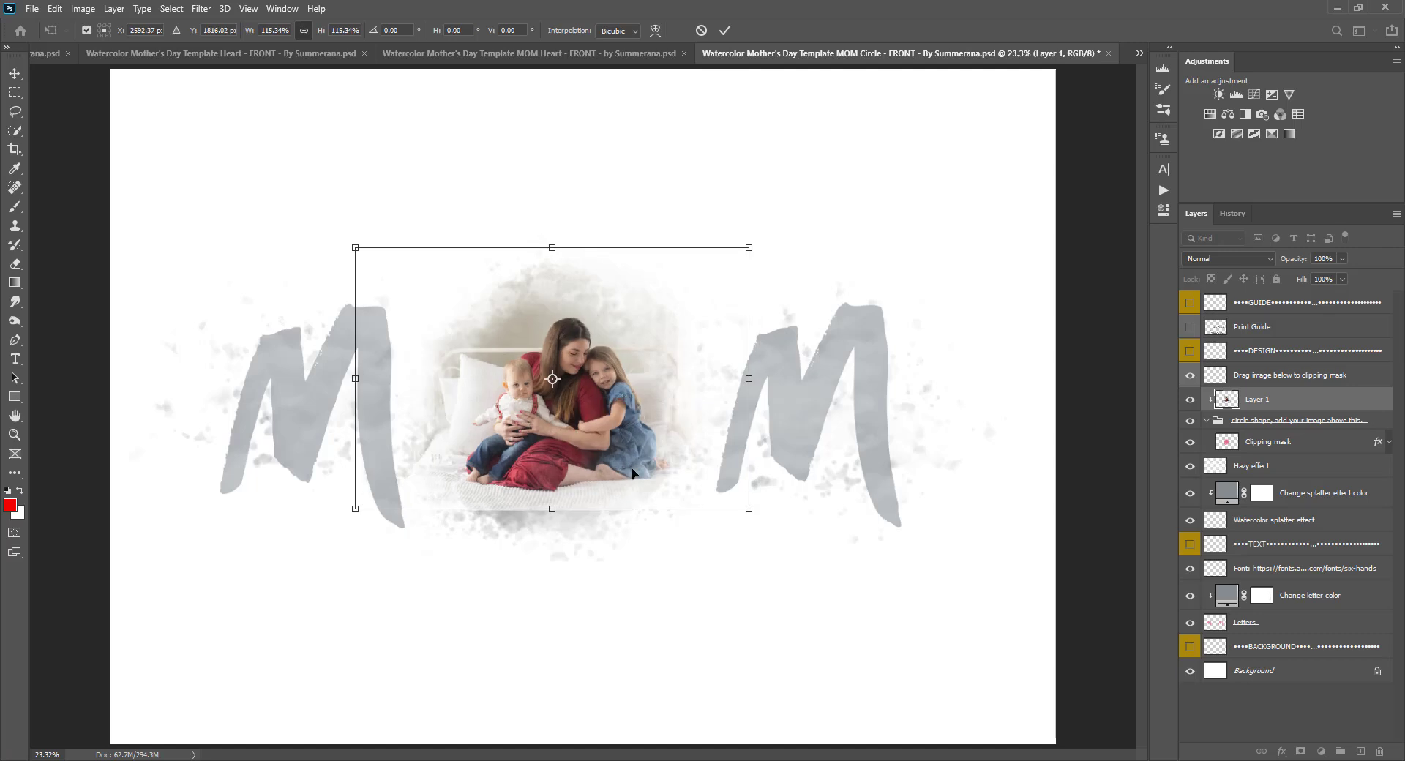
drag(641, 437, 687, 498)
drag(396, 308, 388, 302)
drag(644, 382, 589, 338)
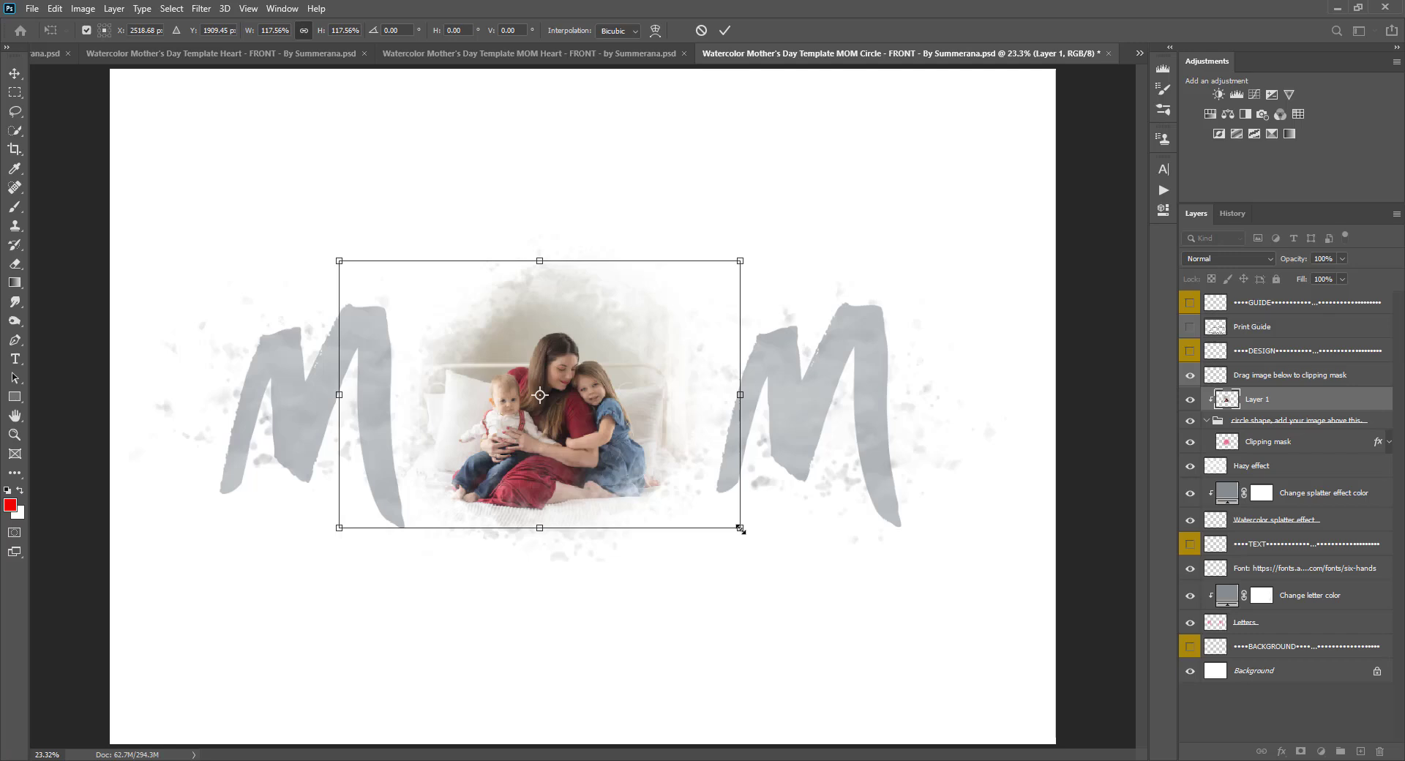
- Enlarge the photo proportionally through about 131% to about 148%, adjusting its position in the circle
drag(740, 528, 785, 560)
drag(609, 420, 587, 396)
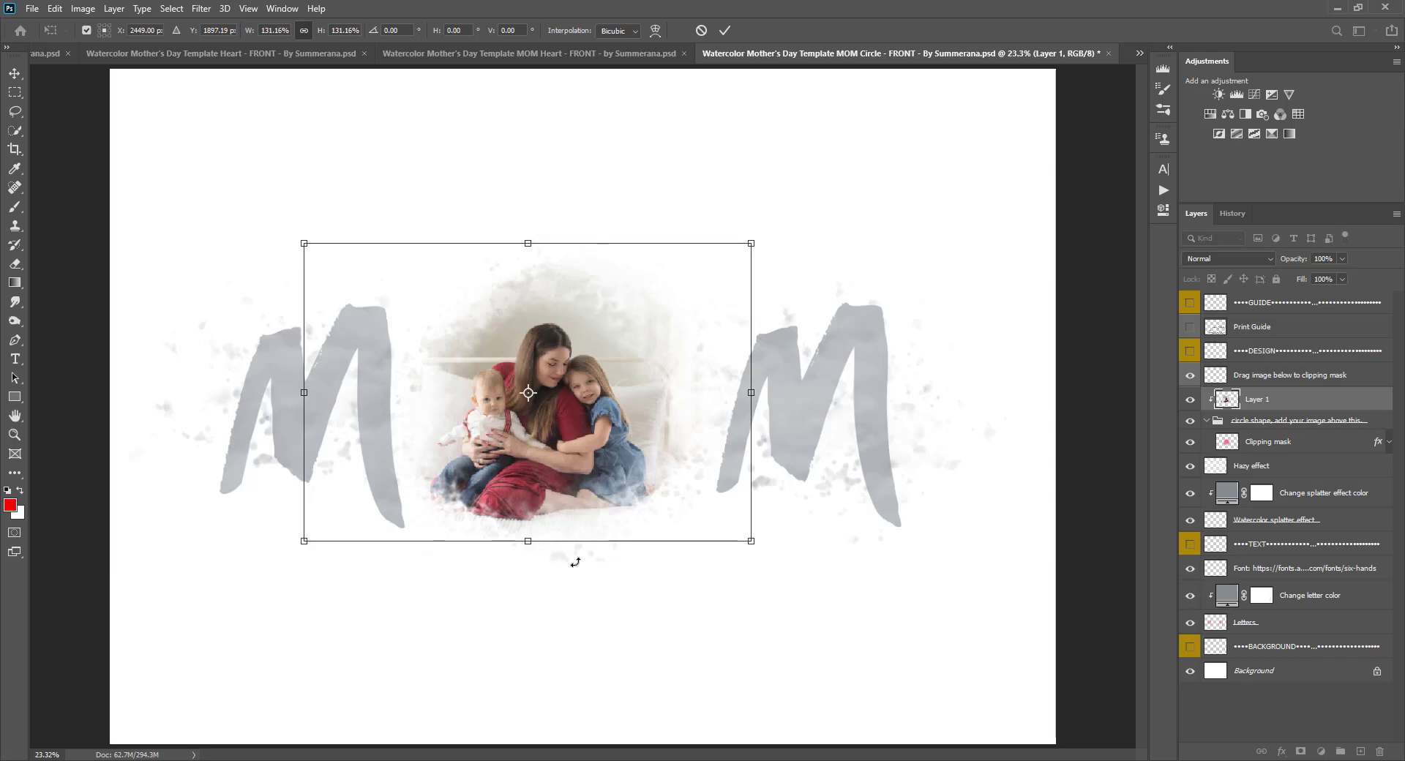
mouse_move(564, 484)
mouse_down()
mouse_move(594, 479)
mouse_move(563, 457)
mouse_up()
drag(757, 529, 724, 505)
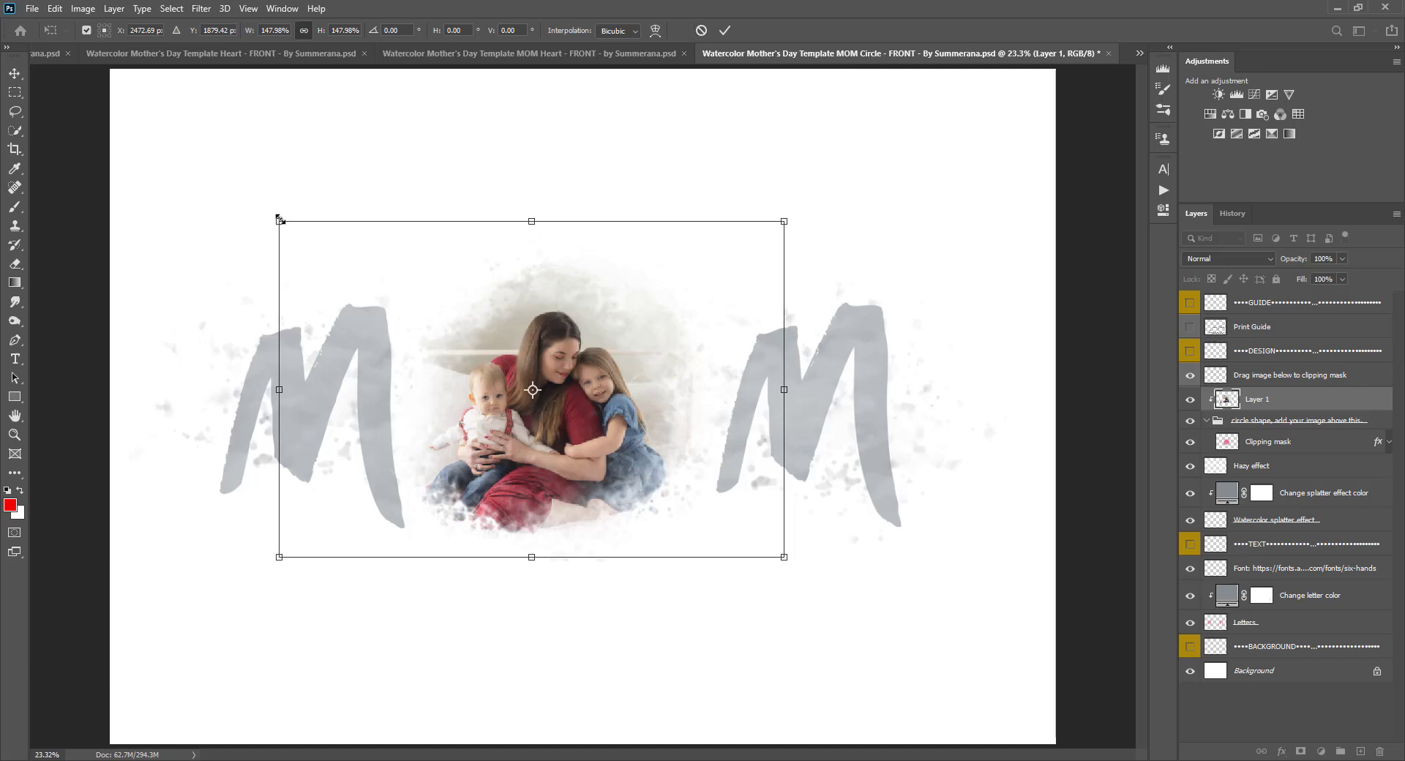
- Scale the photo proportionally down to about 105.6% and back up to about 111.4%, reposition it within the circle, and commit the transform
drag(280, 219, 424, 314)
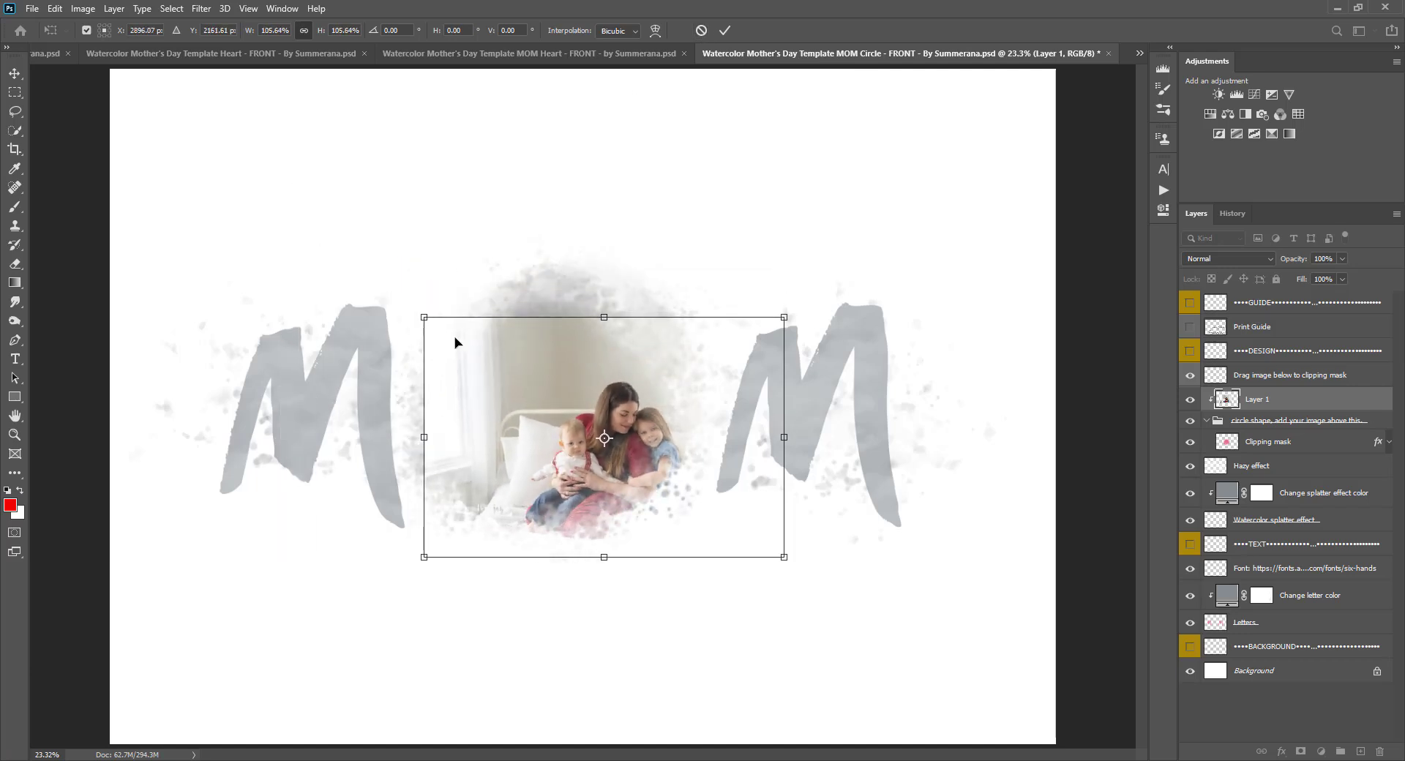
drag(601, 404, 562, 368)
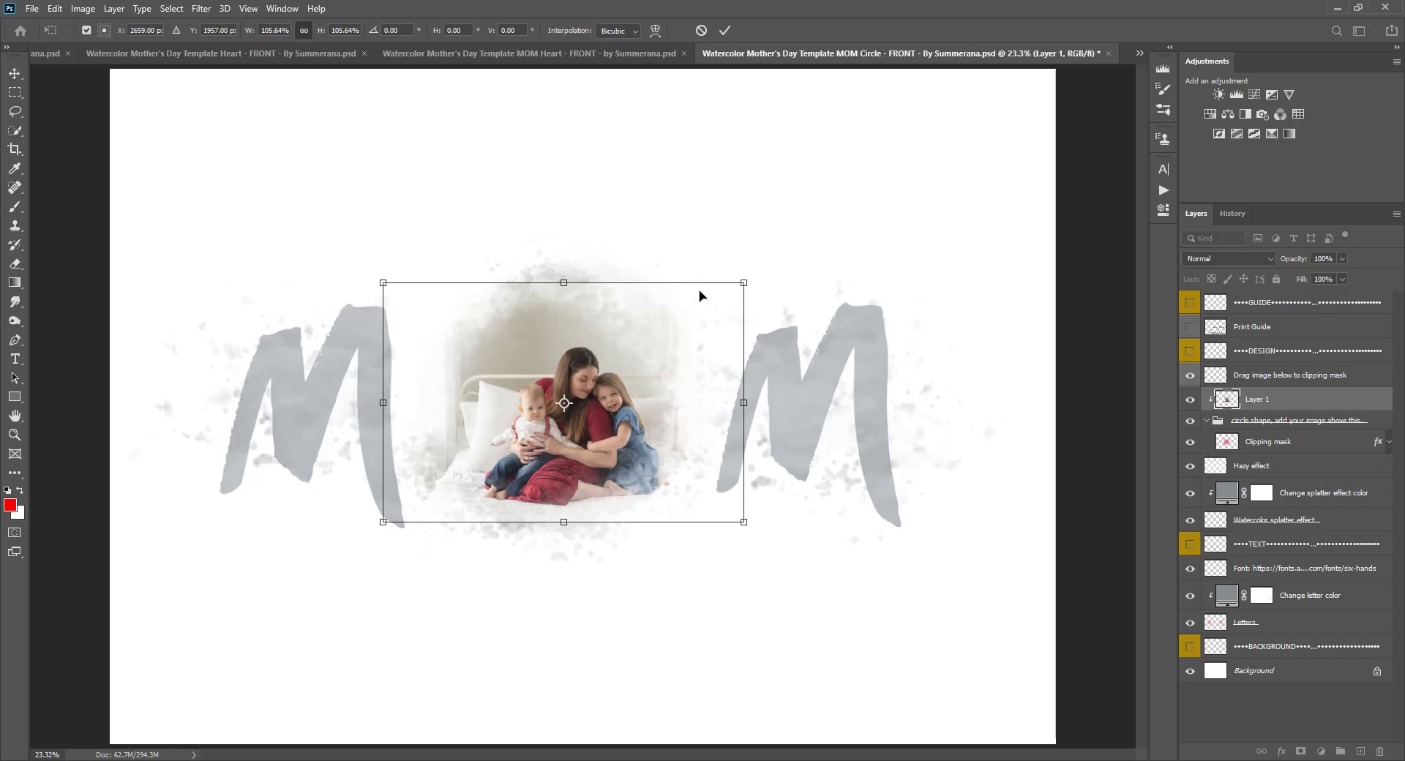
drag(746, 282, 760, 269)
drag(709, 354, 679, 361)
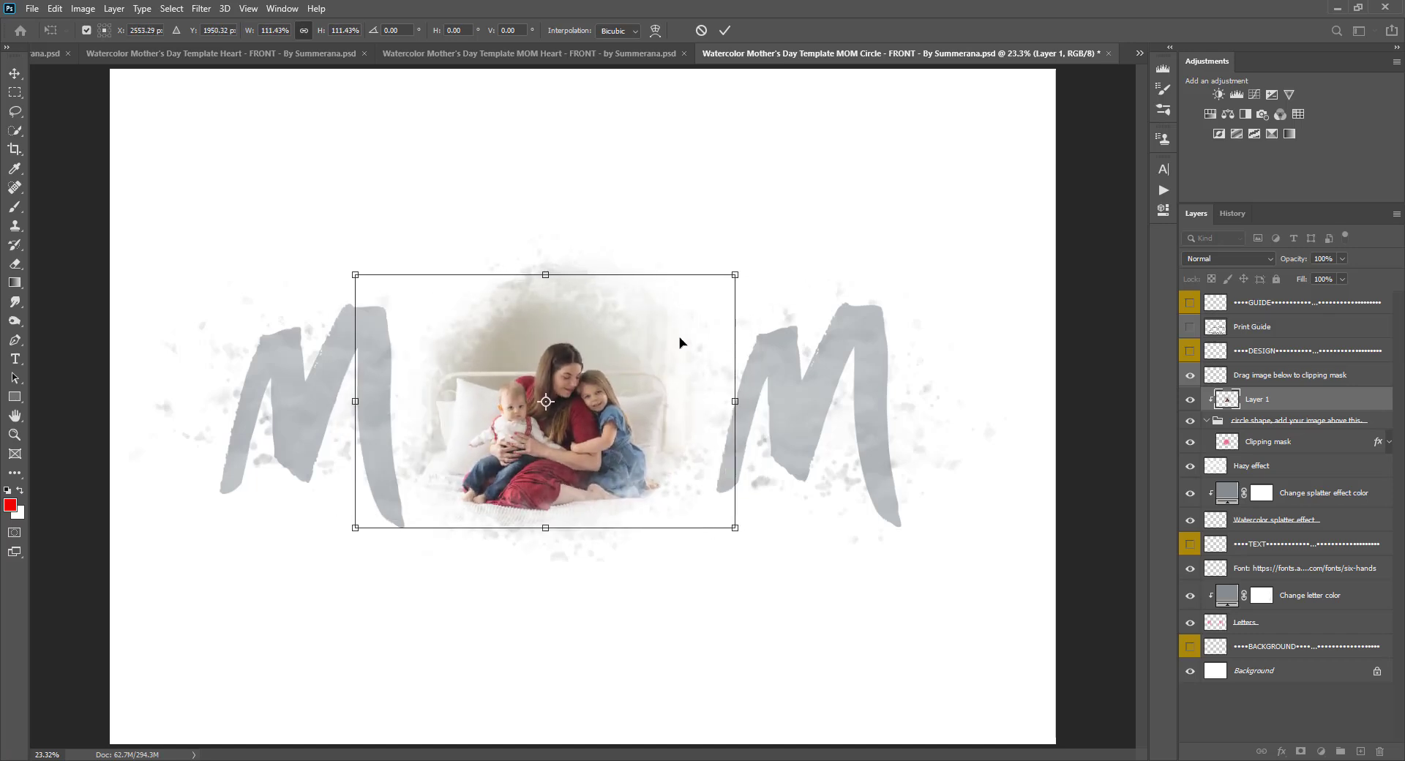
click(724, 30)
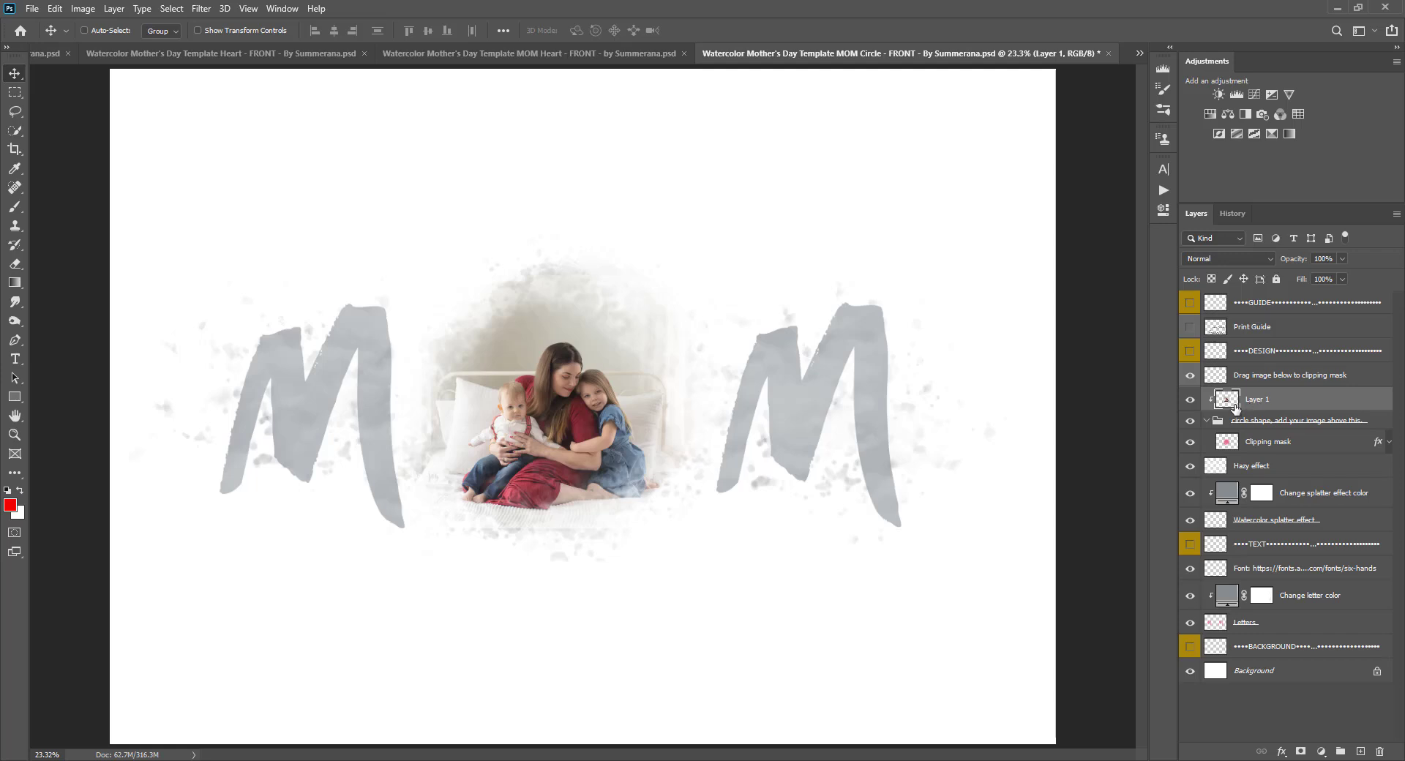
- Select a rectangular strip along the photo's lower edge and stretch it downward to about 313% height to fill the circle
click(13, 93)
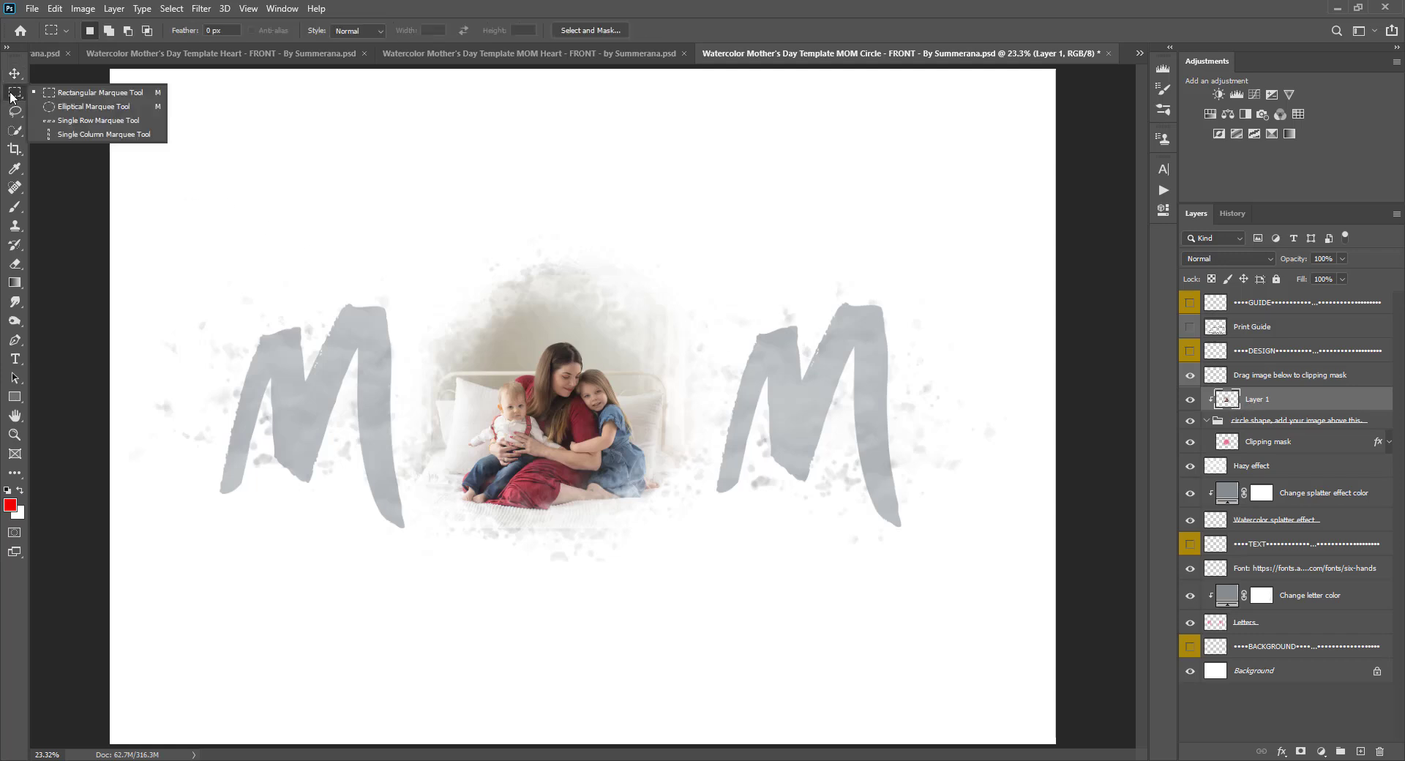
click(76, 95)
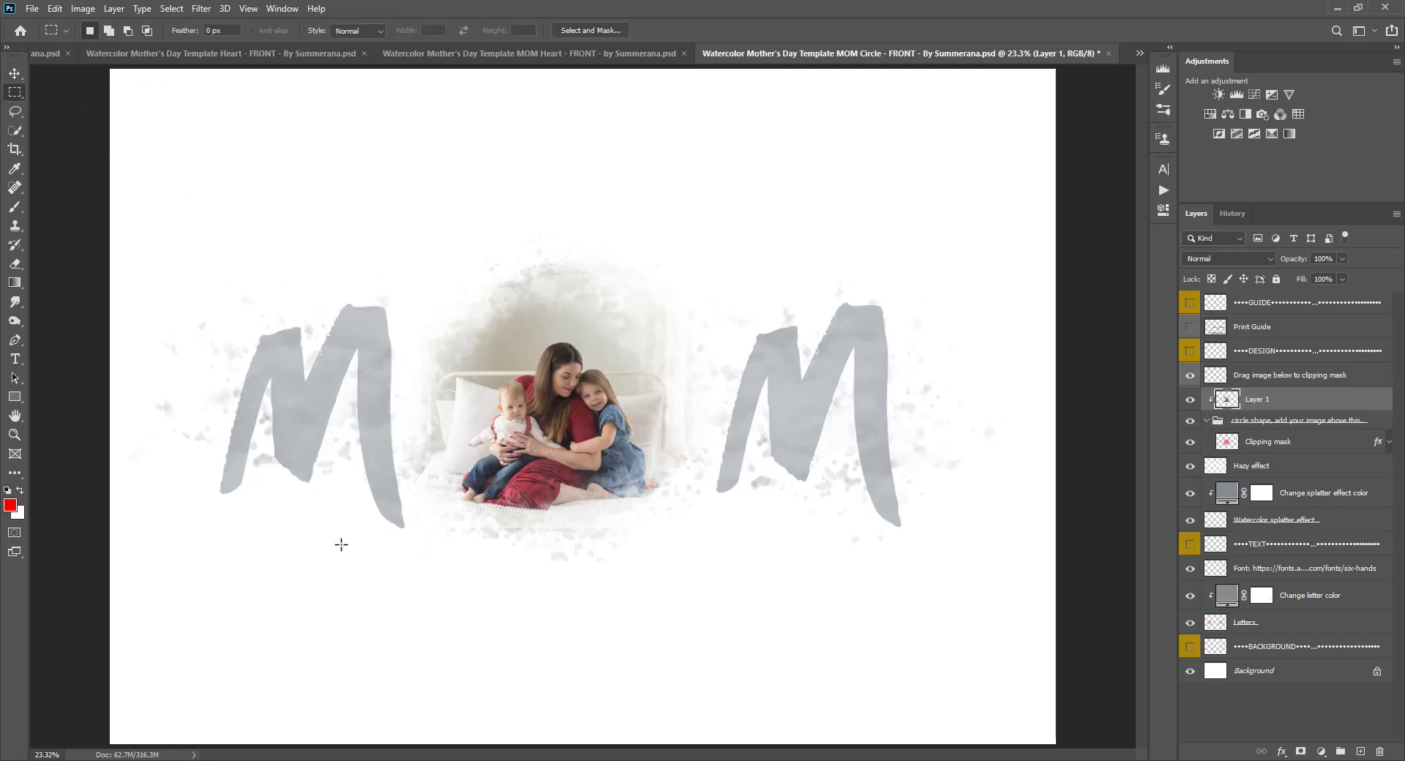
drag(341, 545, 778, 512)
right_click(546, 528)
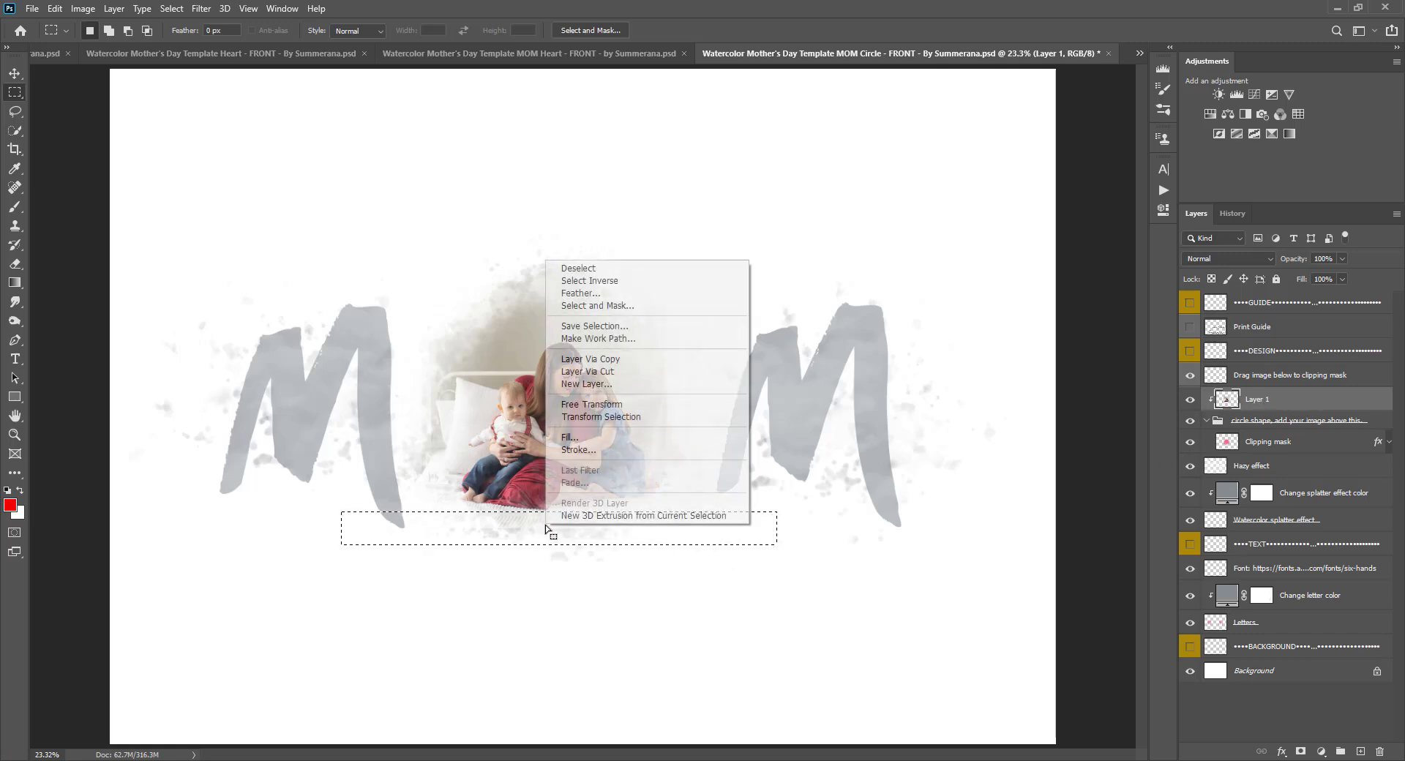
click(578, 404)
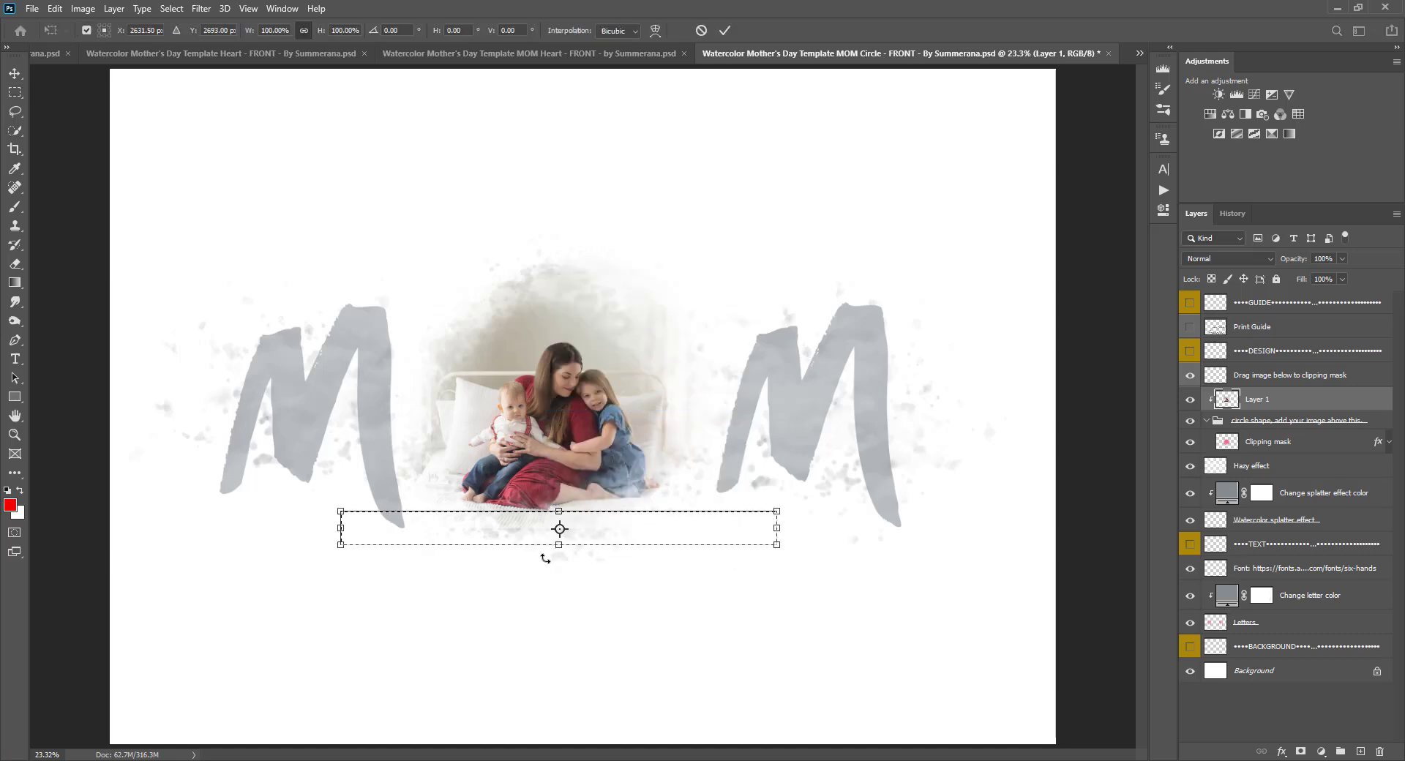
drag(559, 547, 555, 622)
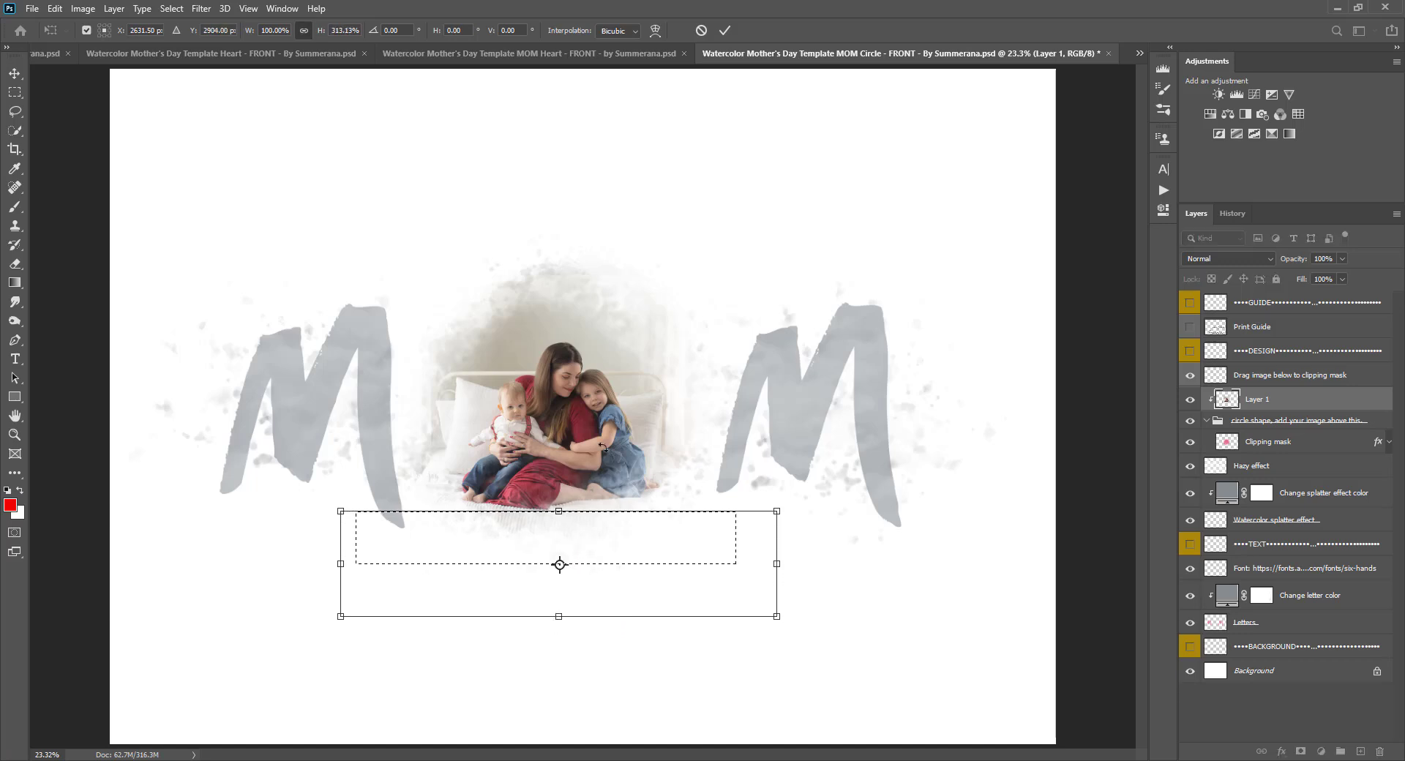
click(725, 30)
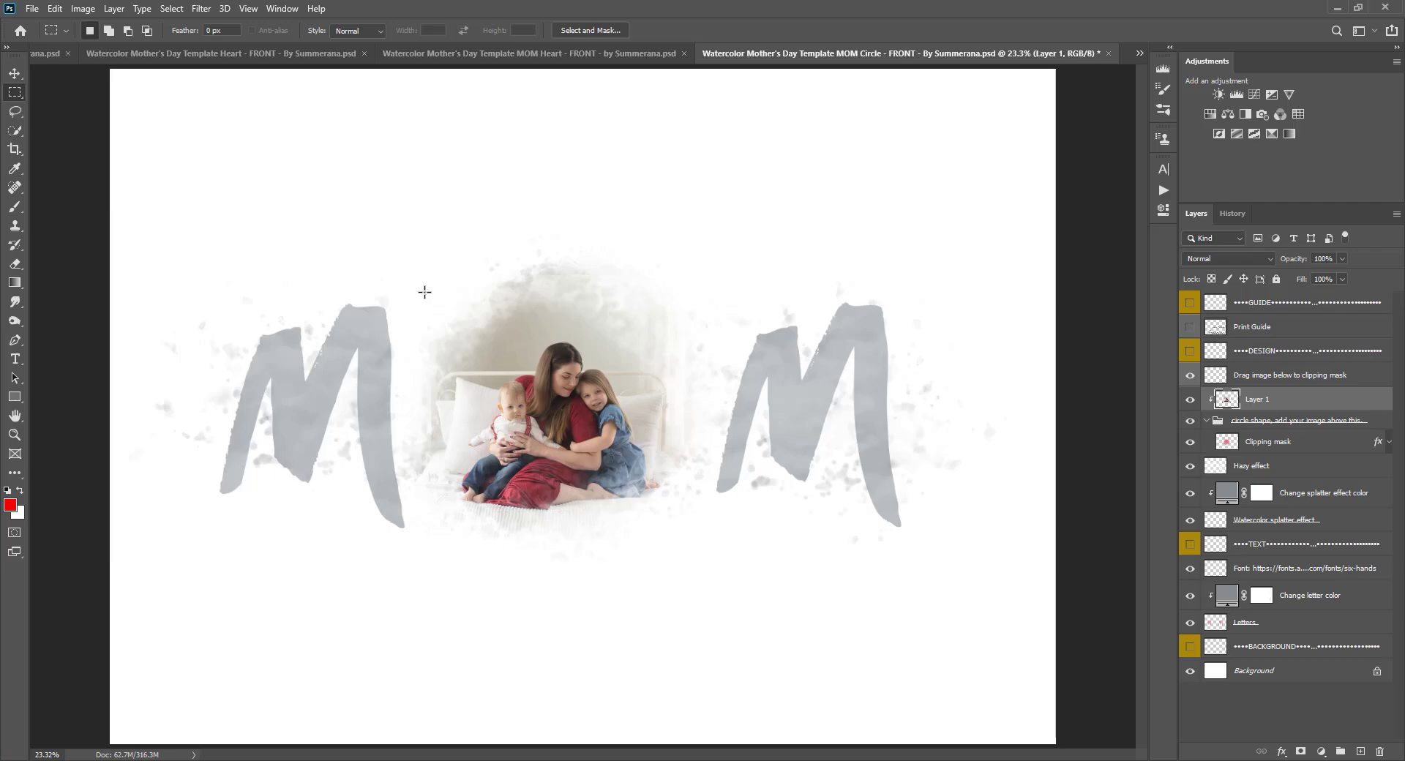
- Select a rectangular strip of the photo's upper wall, stretch it upward to about 150% height, and nudge the photo slightly within the circle
drag(373, 261, 770, 337)
click(55, 8)
click(183, 326)
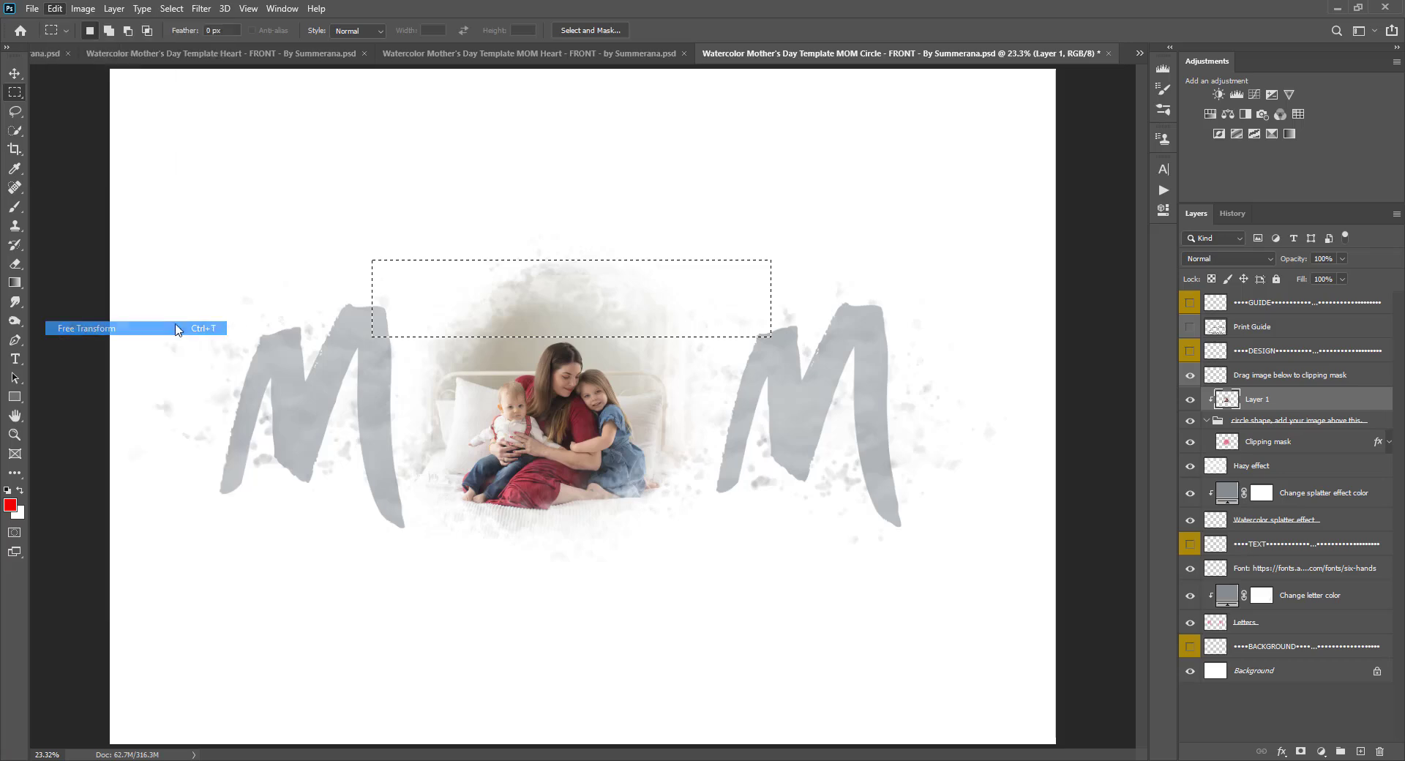
drag(571, 260, 571, 221)
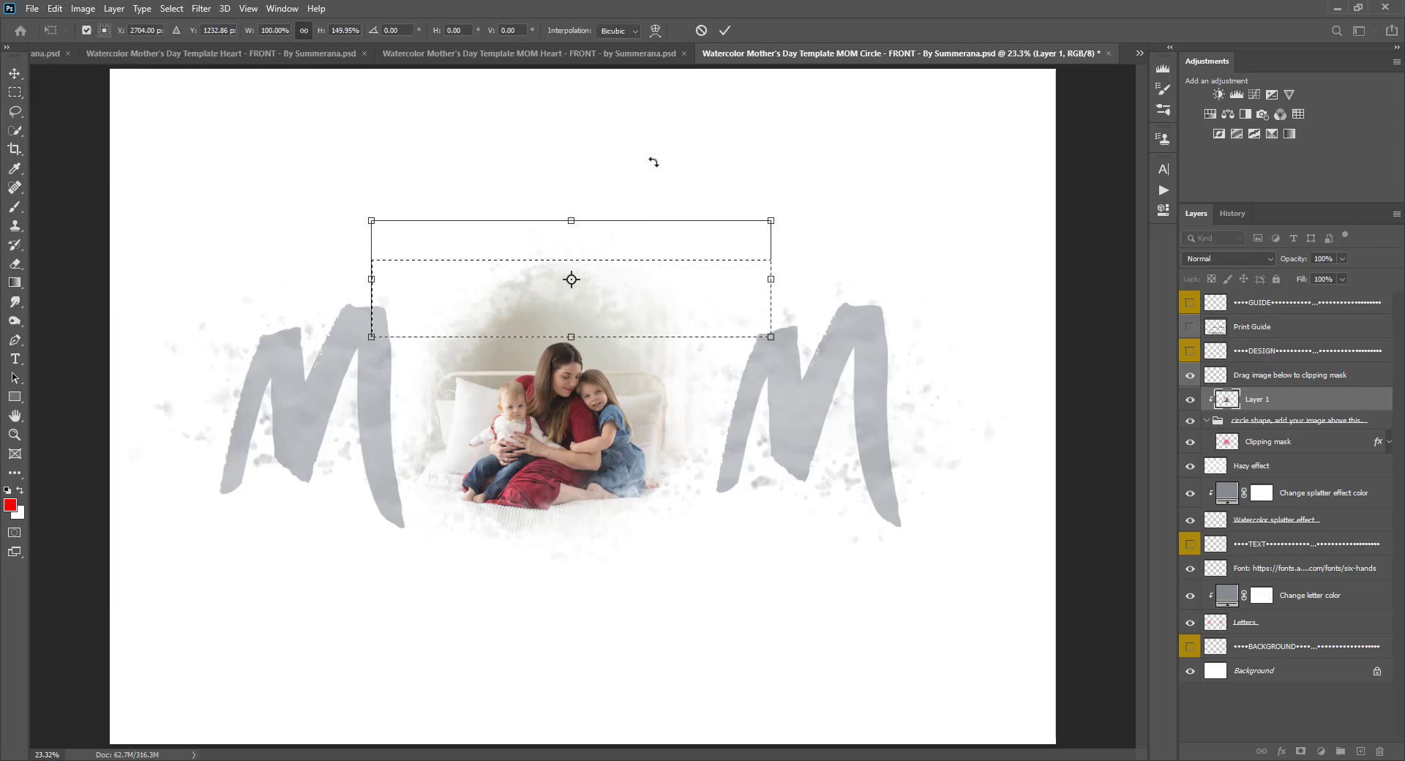
click(725, 30)
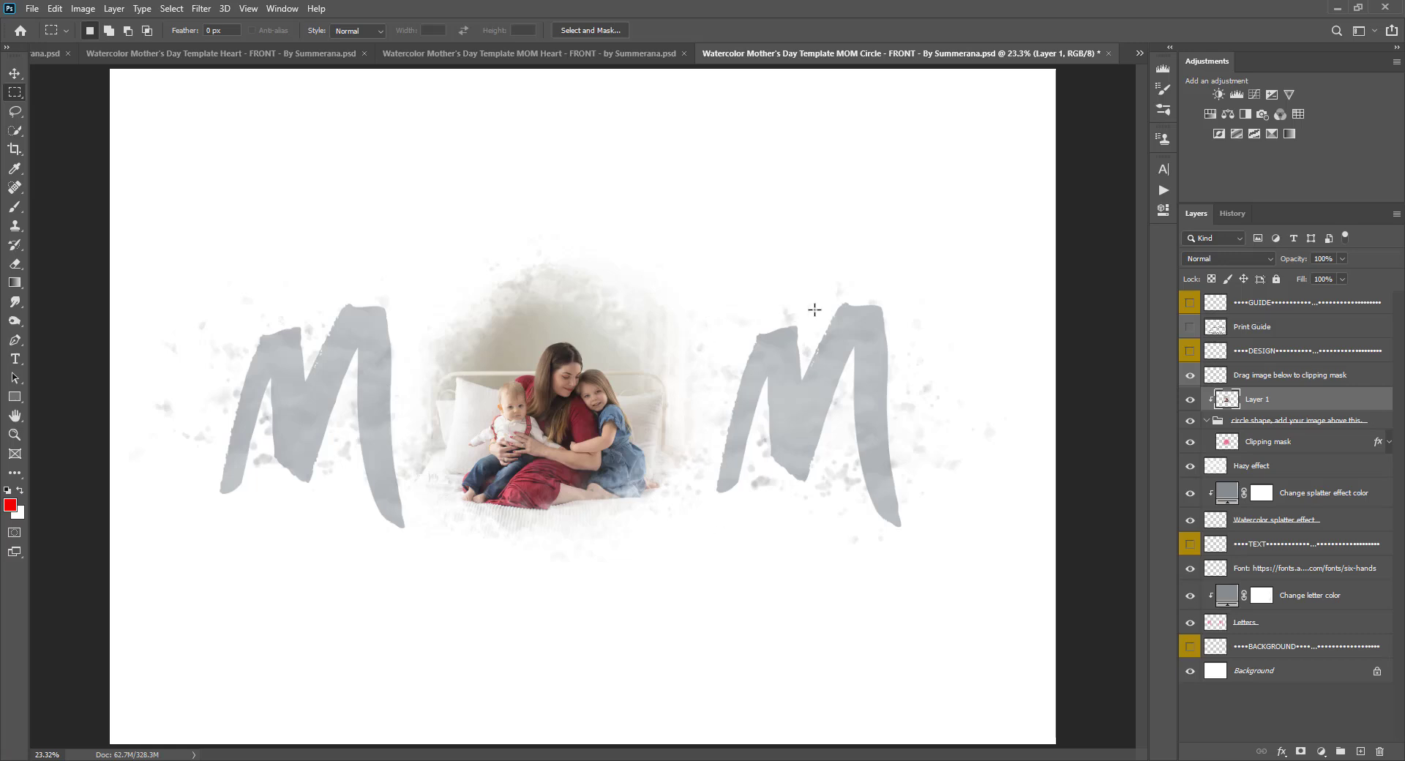
click(14, 73)
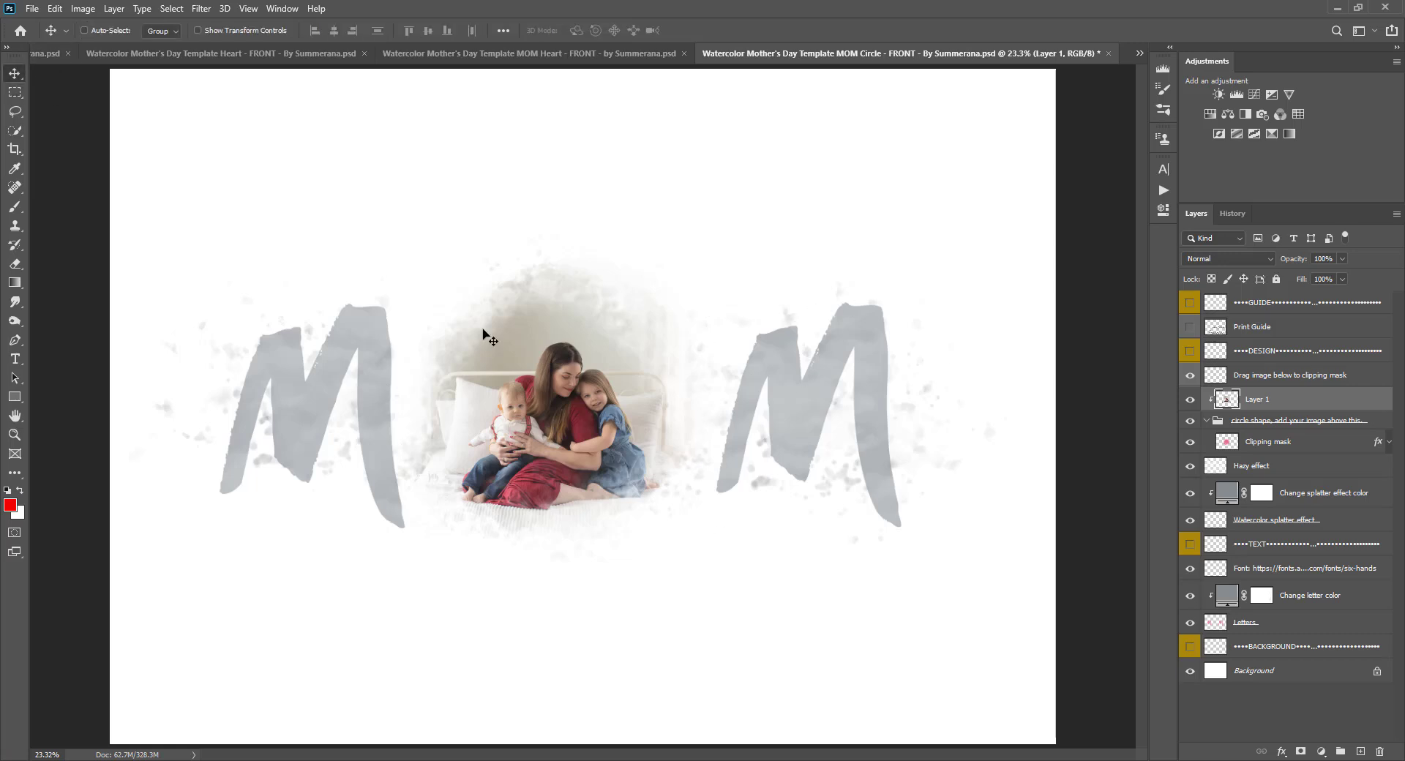
mouse_move(635, 405)
mouse_down()
mouse_move(629, 389)
mouse_move(638, 401)
mouse_up()
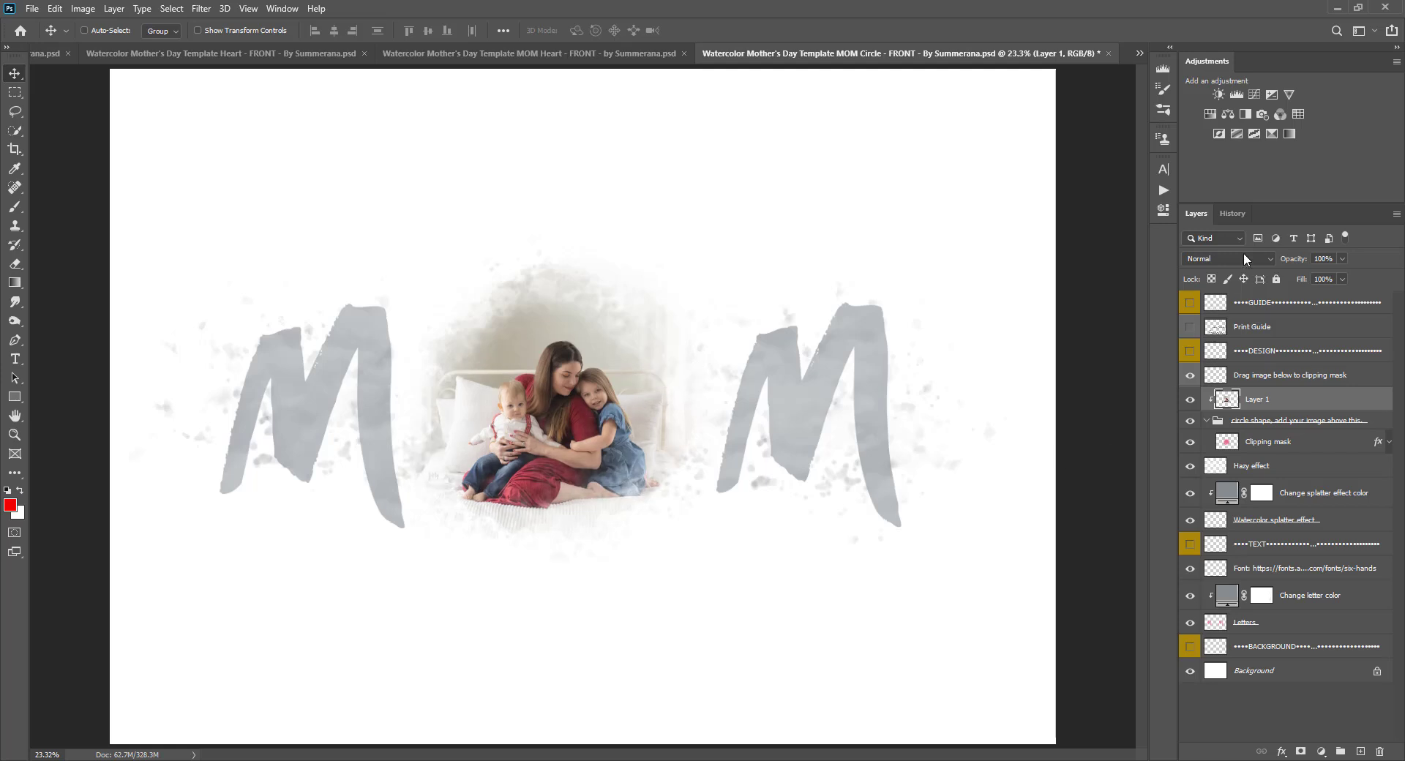
- Revert the document to the Move history state before the free transforms and return to the layer list
click(1245, 216)
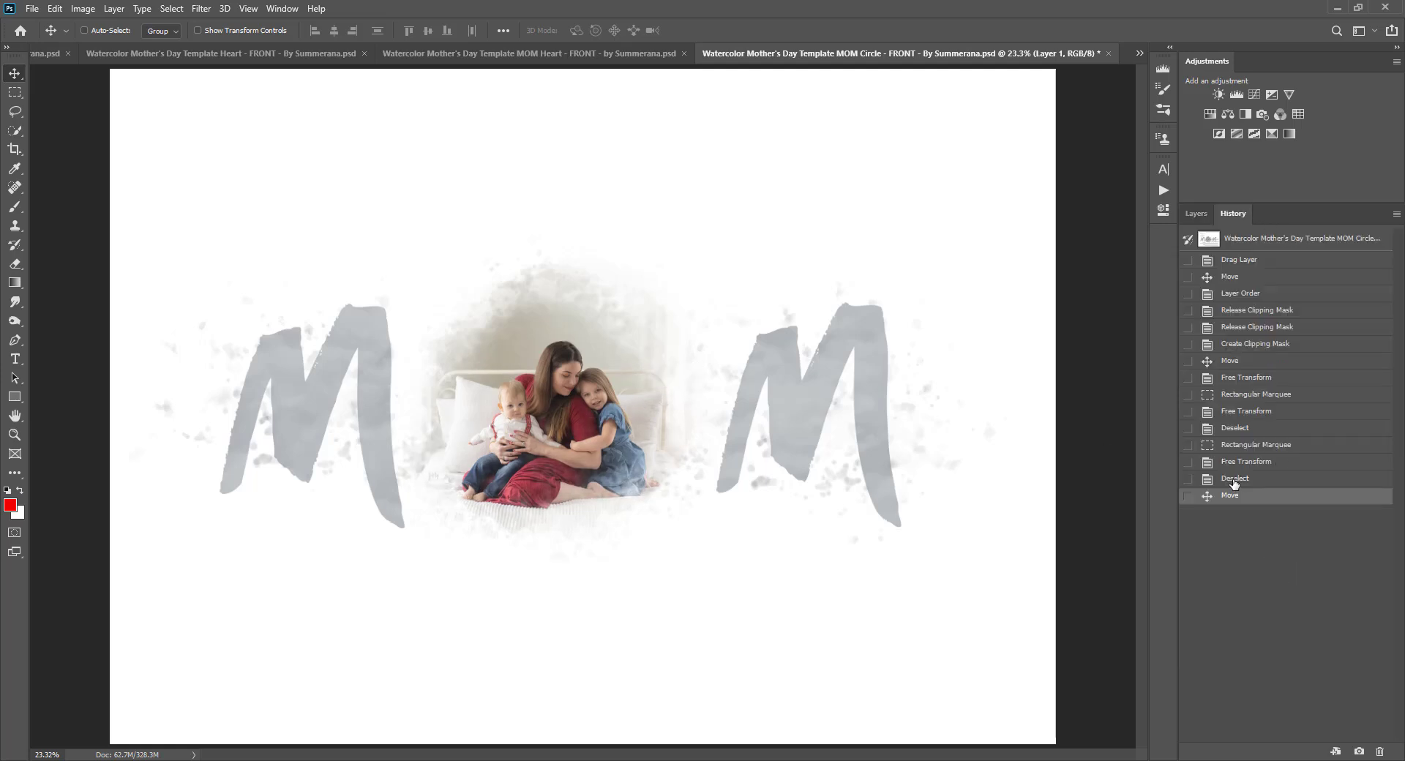
click(1241, 379)
click(1236, 362)
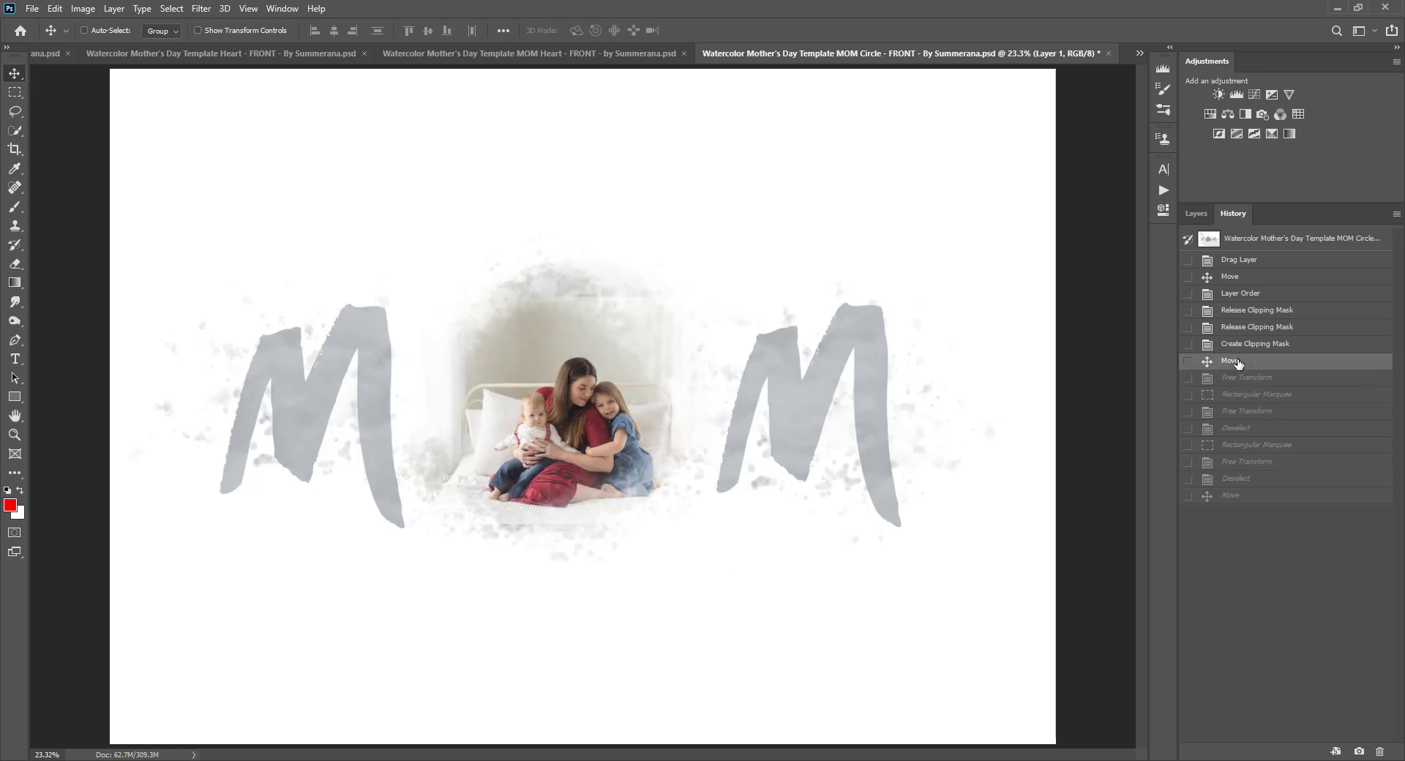
click(1194, 217)
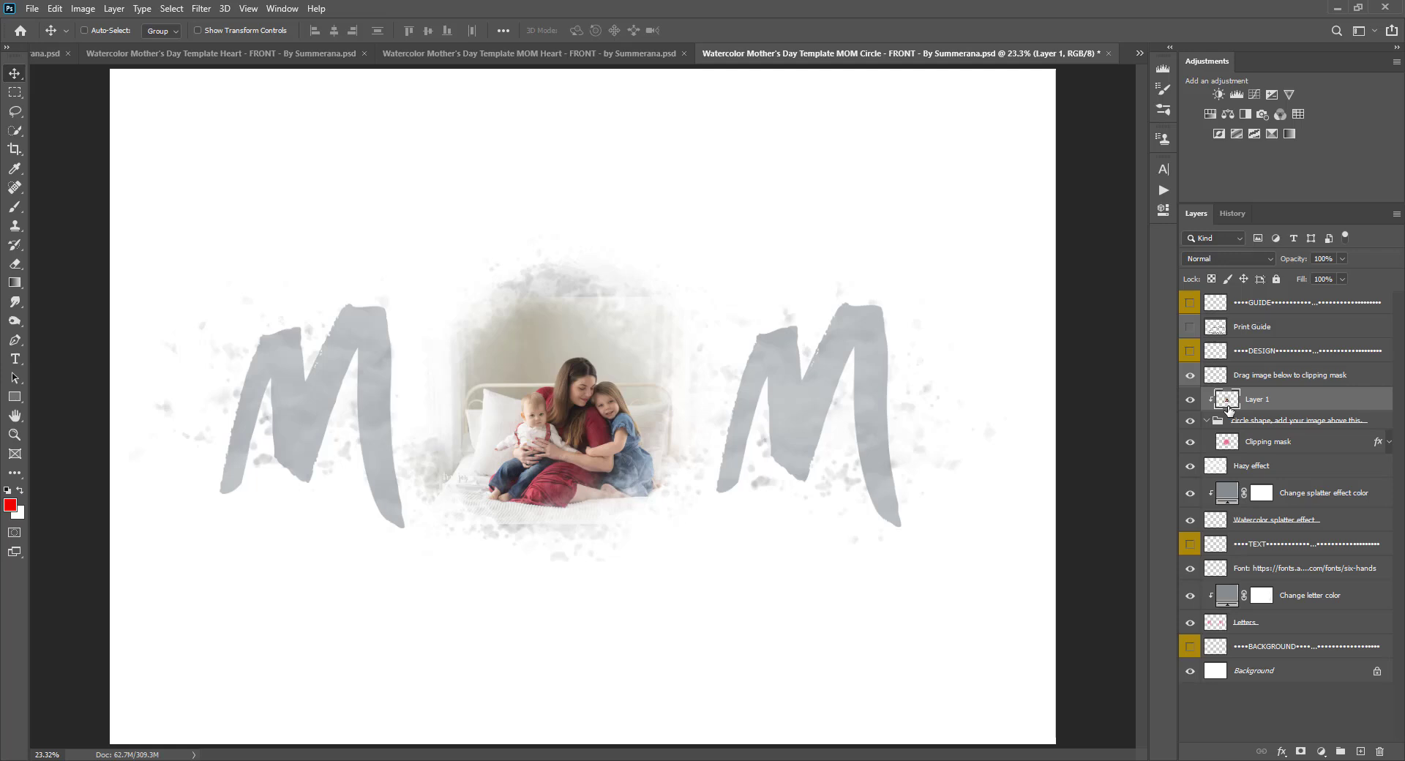
- Sample the light wall colour d5d5ce from the photo as the foreground and brush it over the empty edges of the circle on Layer 1
click(16, 210)
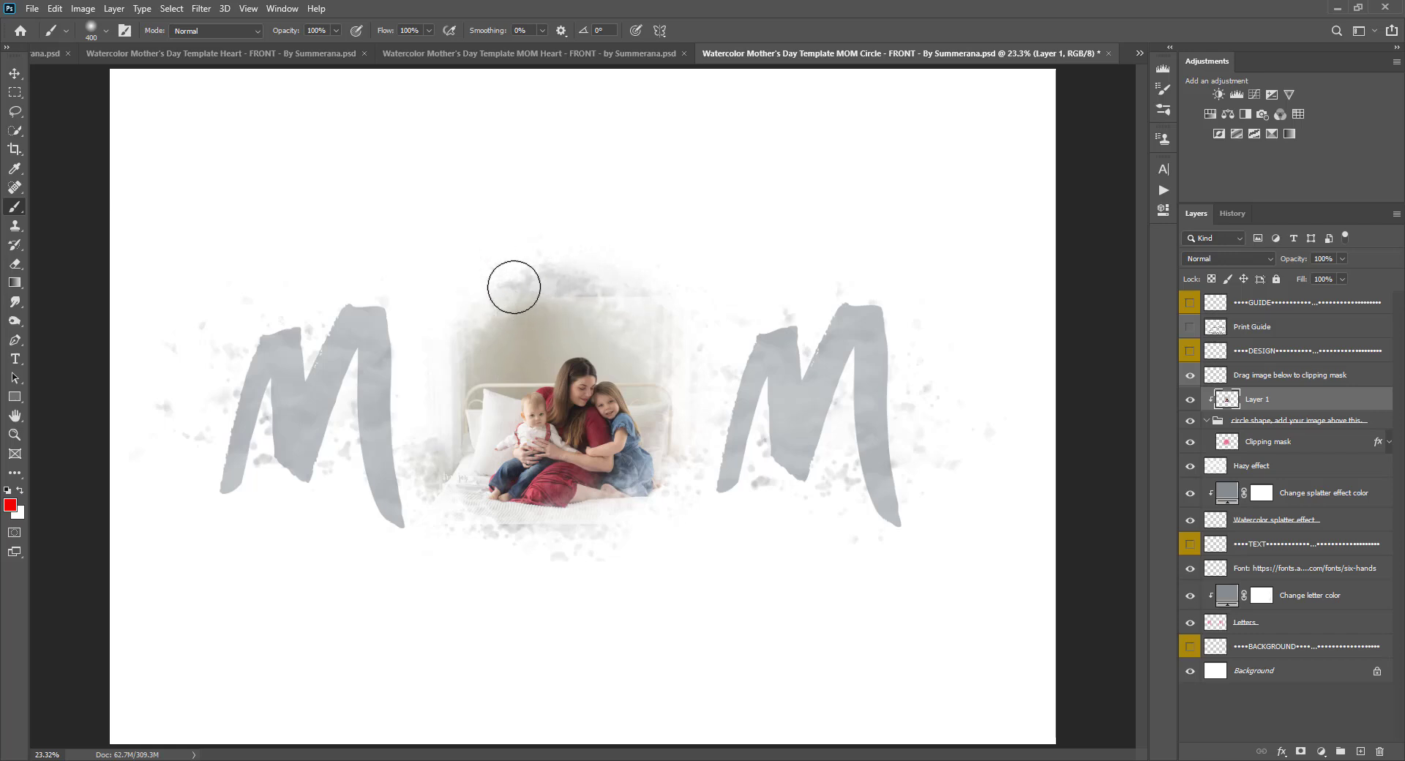
click(10, 505)
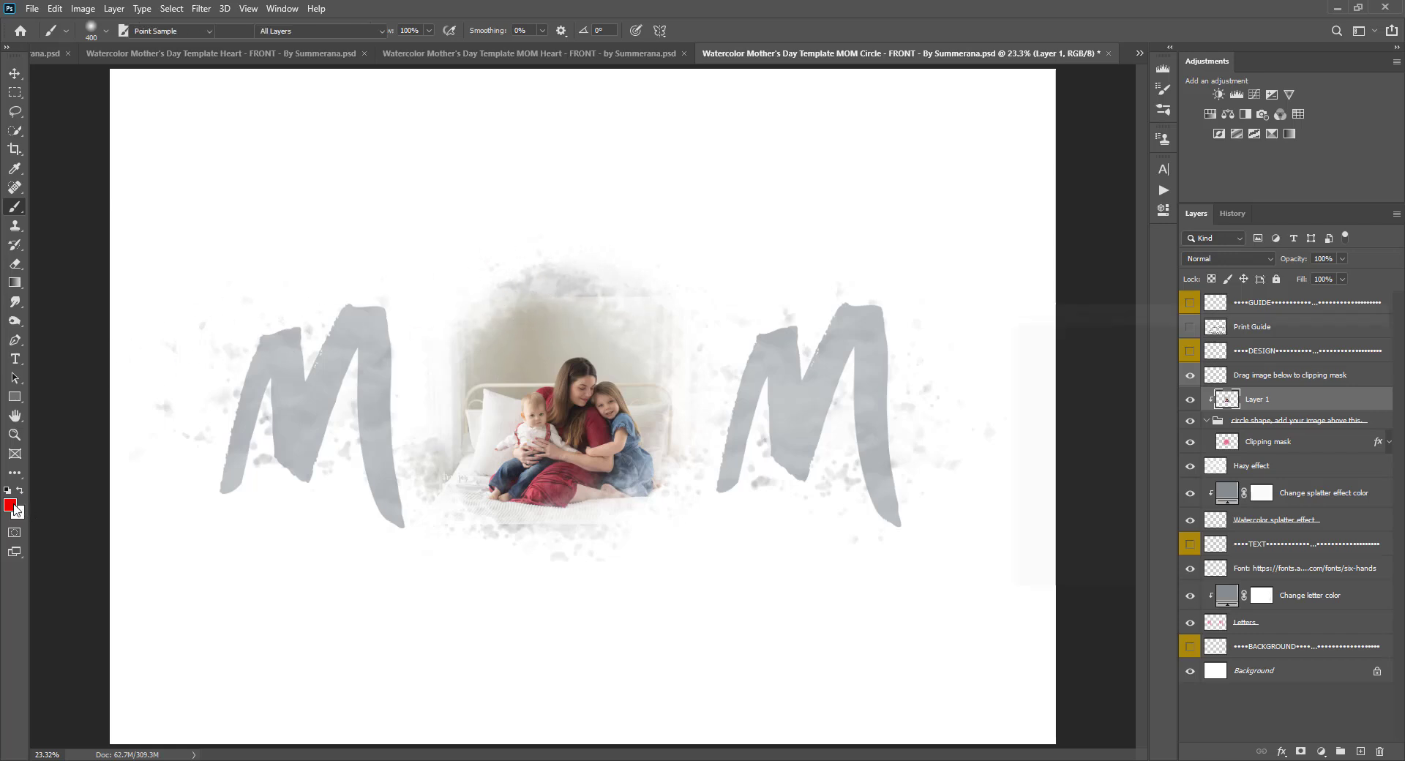
click(568, 305)
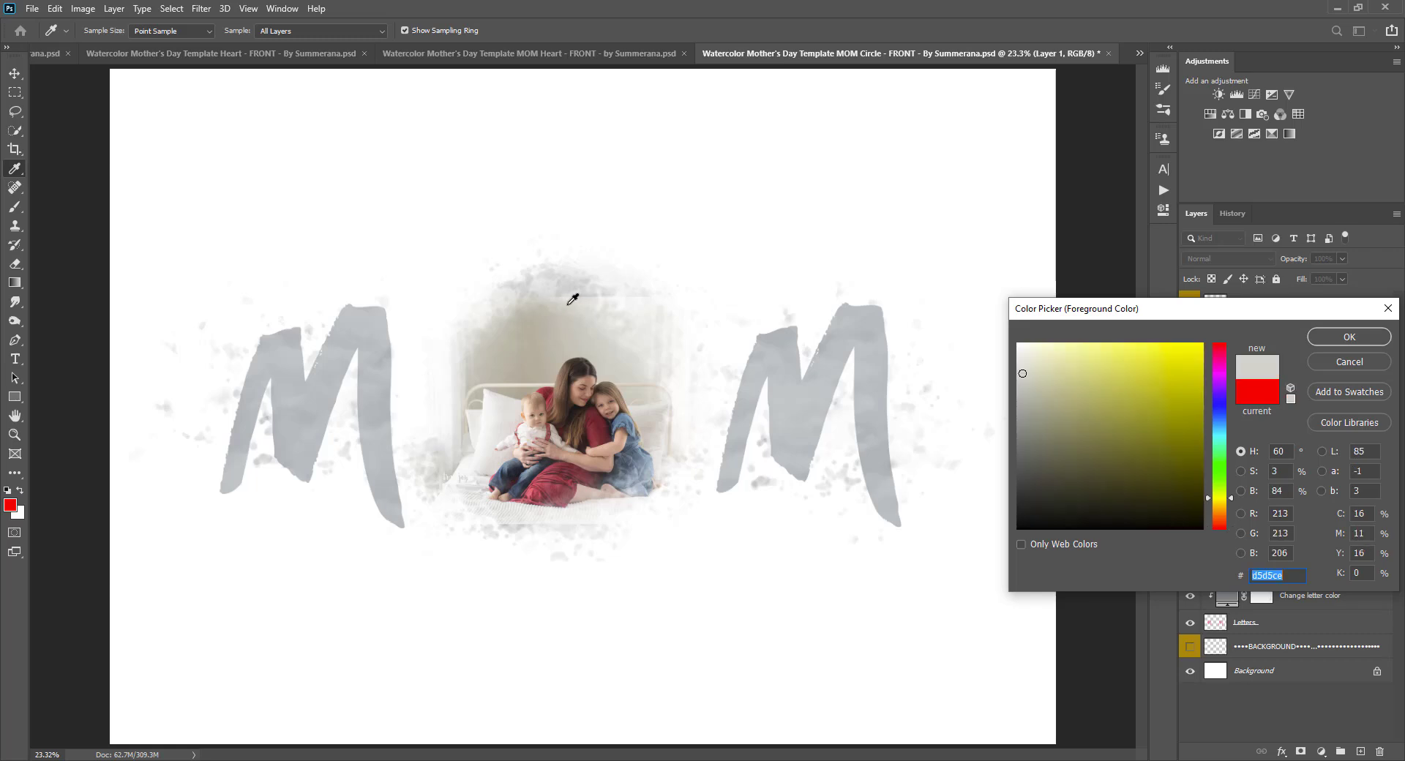
click(1347, 335)
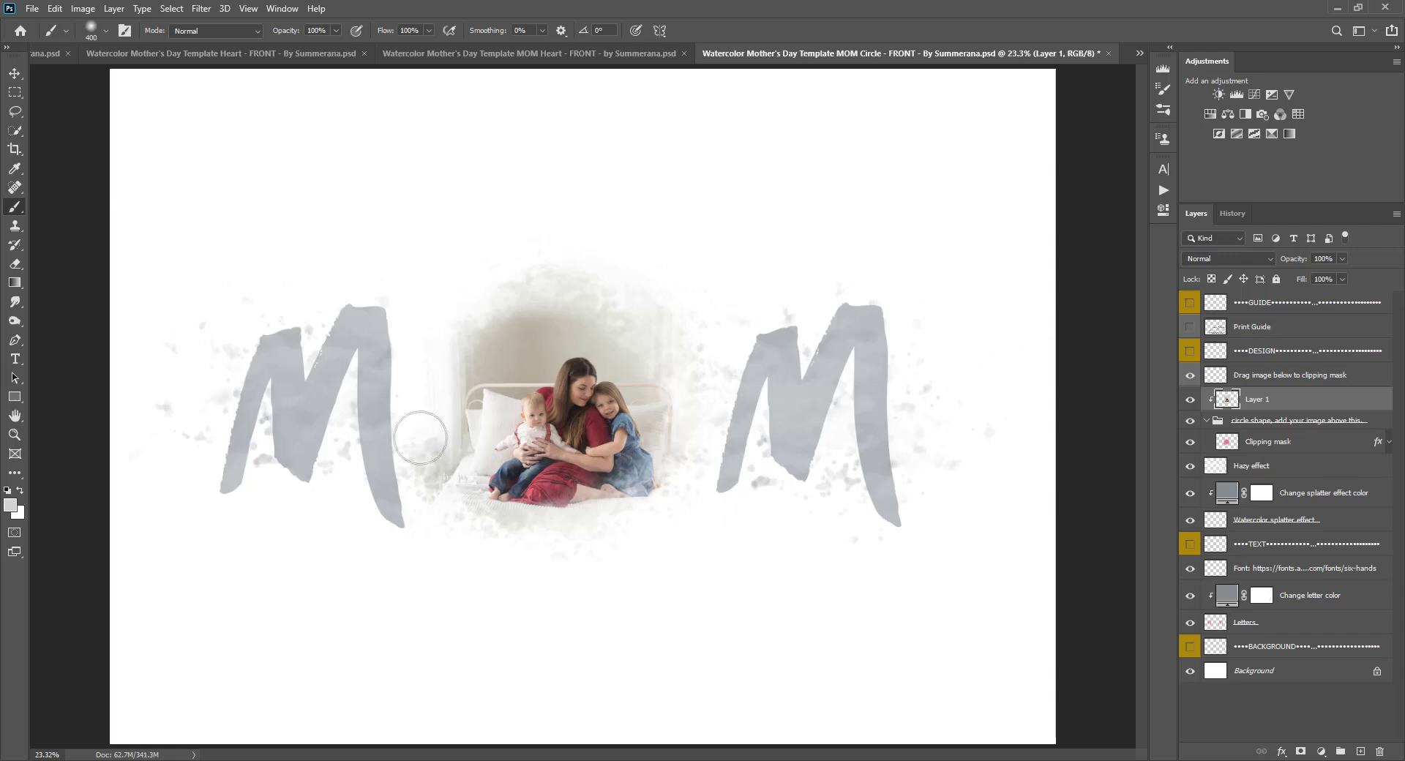
- Sample the slate blue 6d818f from the girl's dress as the foreground and brush it around the photo's edges within the circle
click(10, 505)
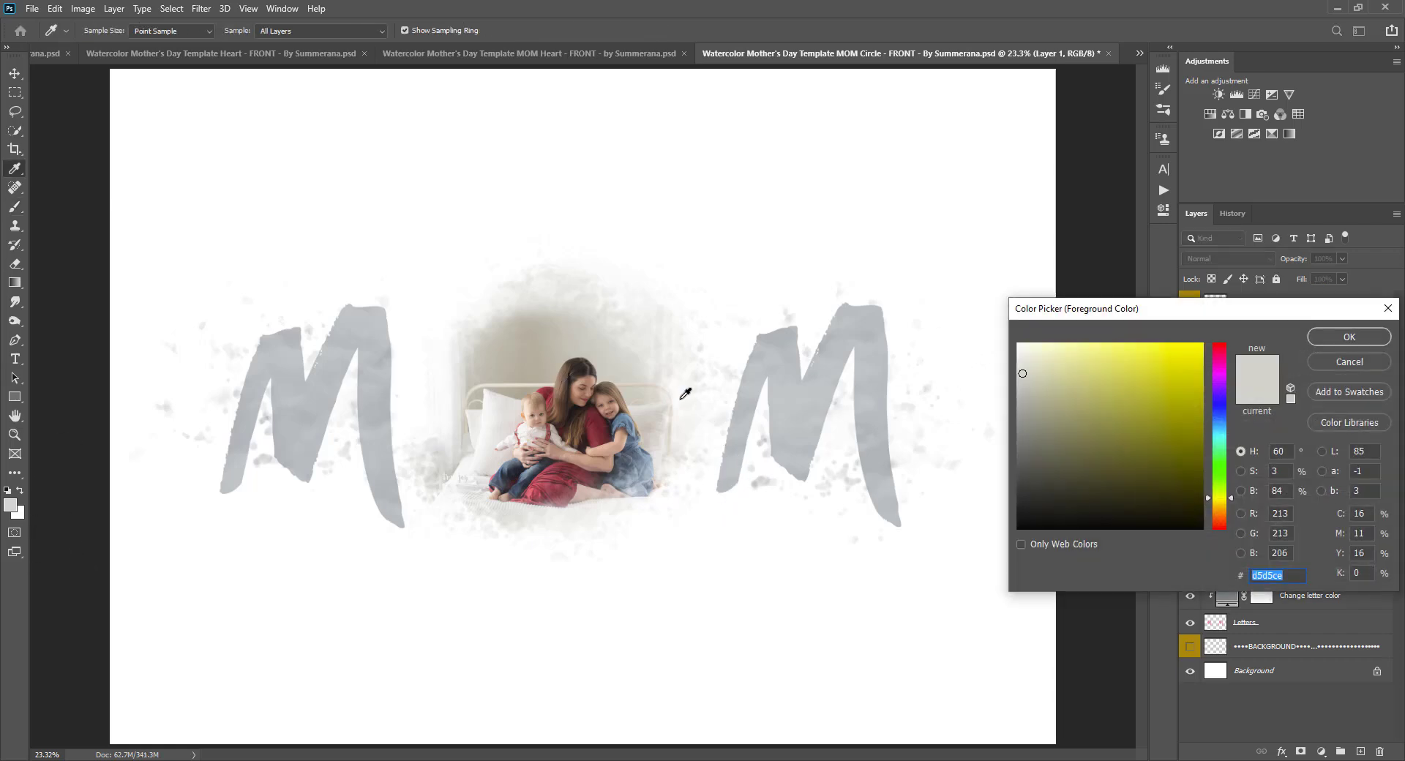
click(645, 453)
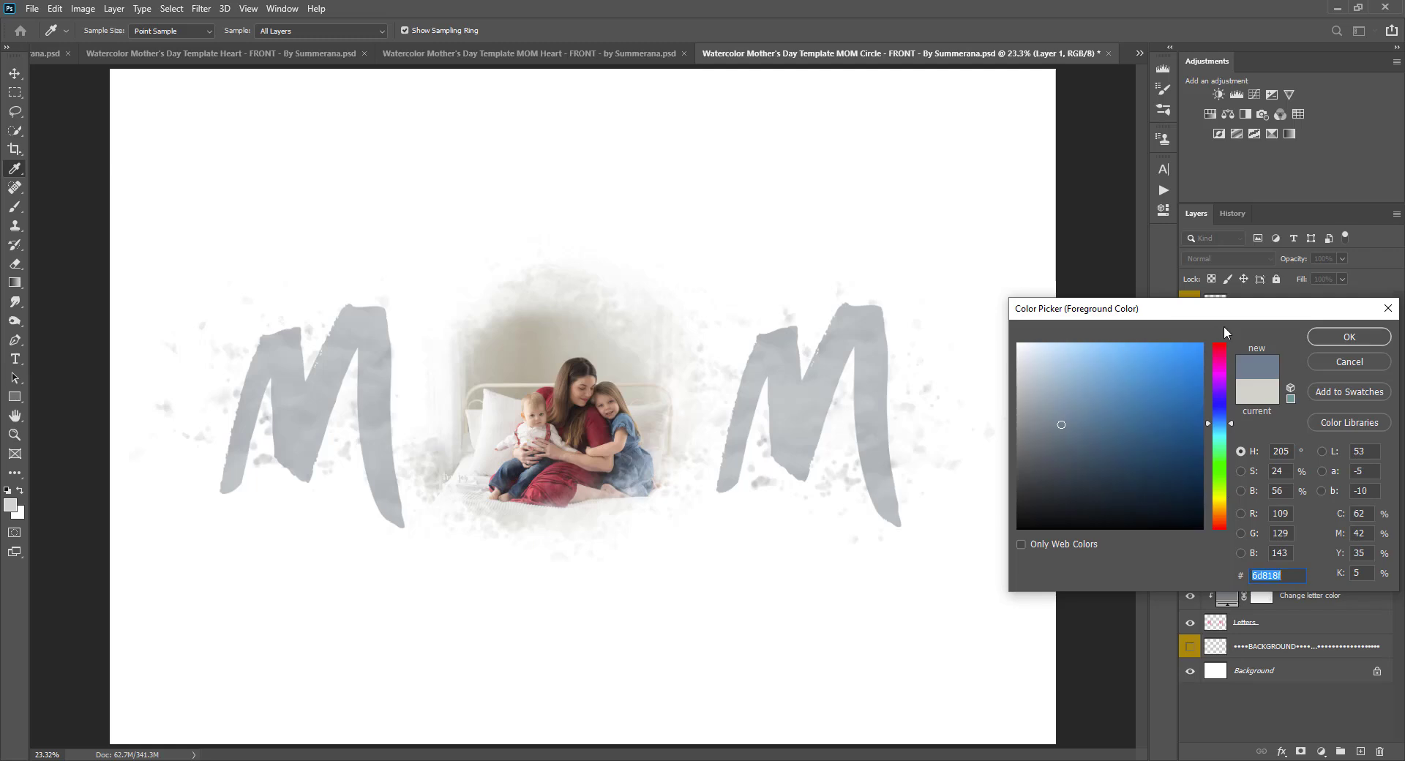
click(1349, 337)
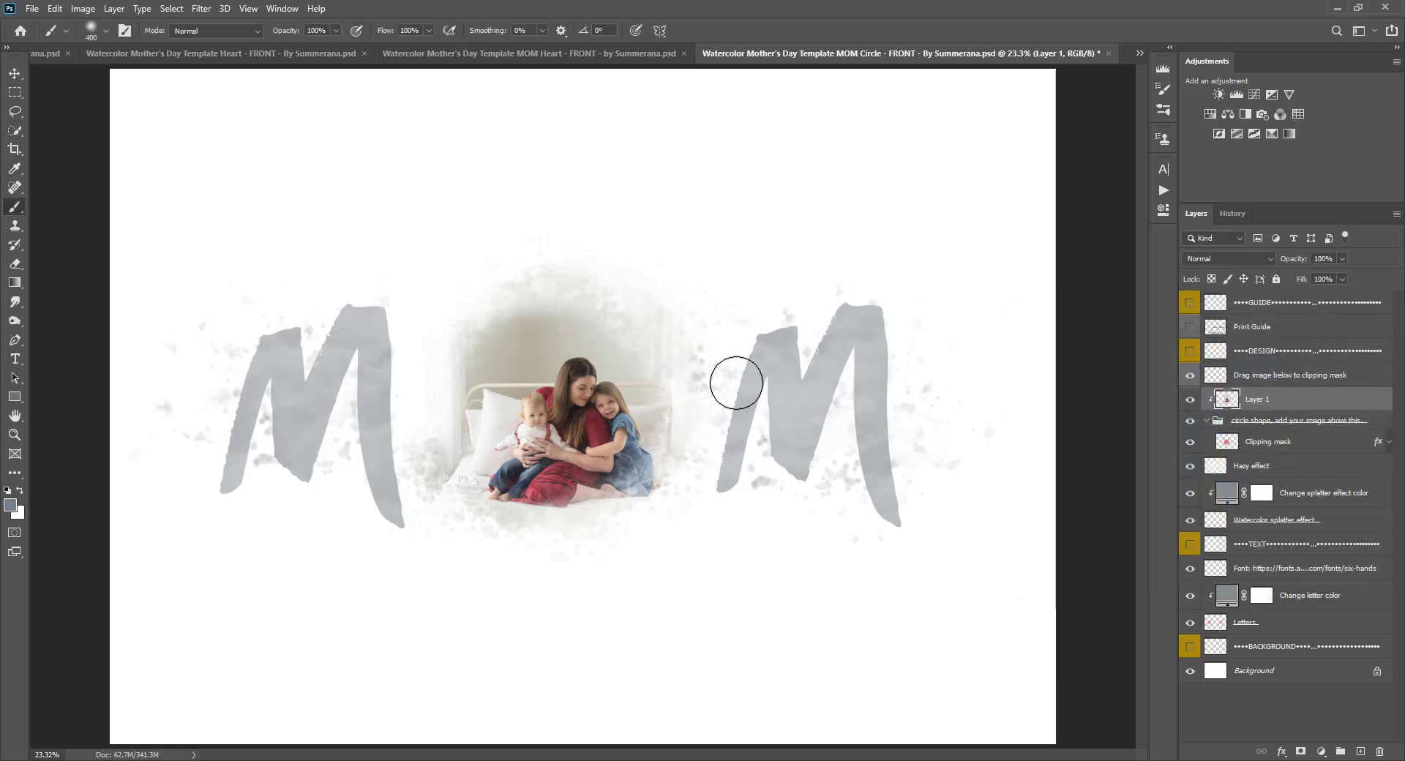
mouse_move(540, 554)
mouse_down()
mouse_move(402, 534)
mouse_move(432, 555)
mouse_move(430, 313)
mouse_move(502, 265)
mouse_move(662, 273)
mouse_up()
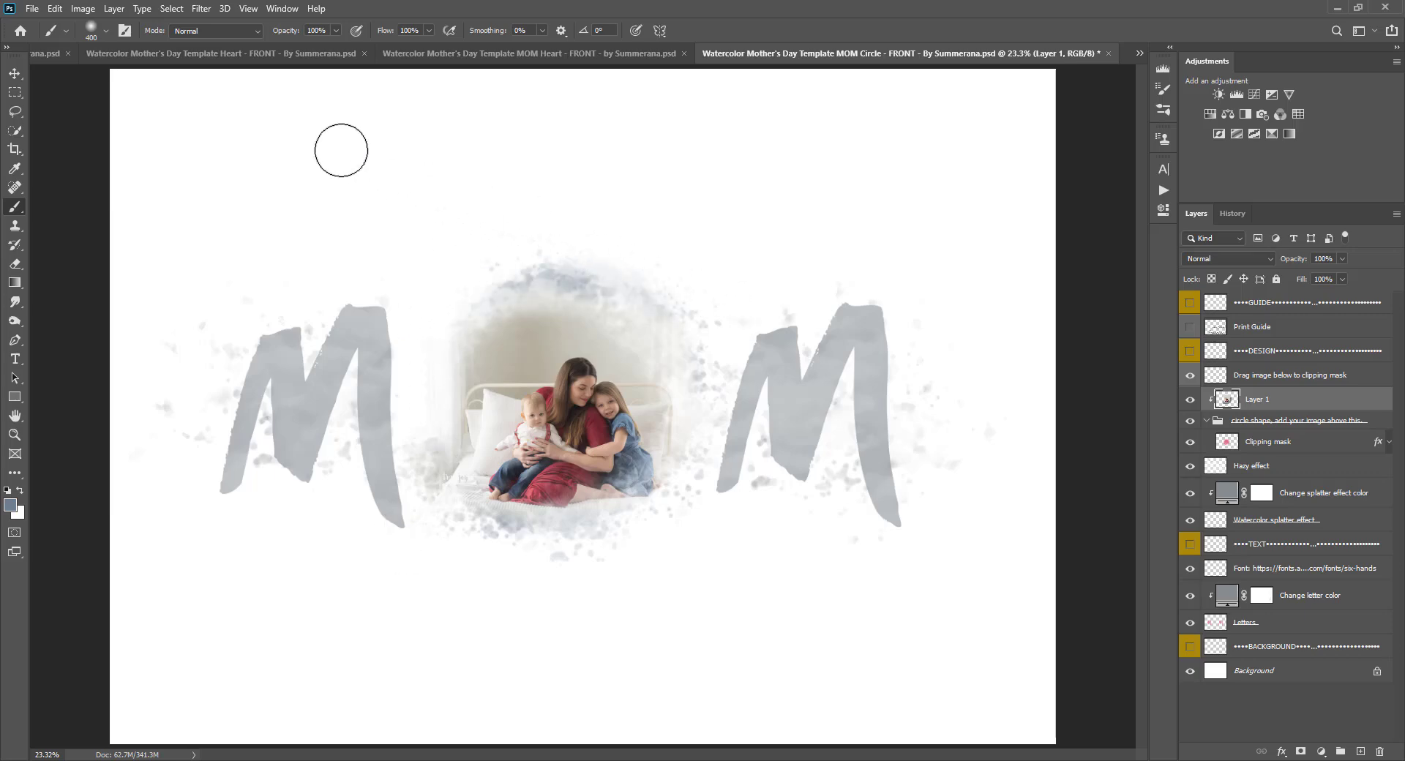
- Revert the document to the Move history state before the brush strokes and return to the layer list
click(56, 9)
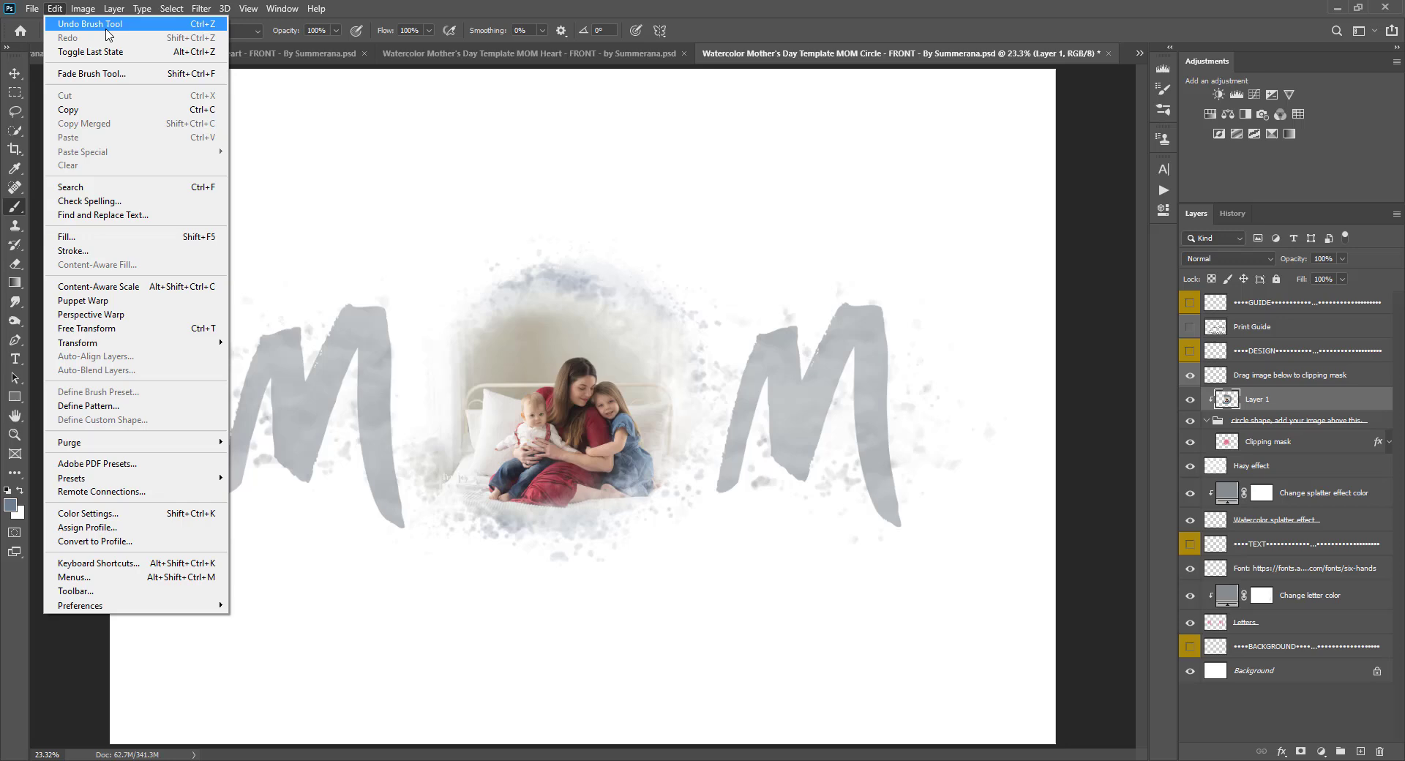
click(1233, 213)
click(1237, 362)
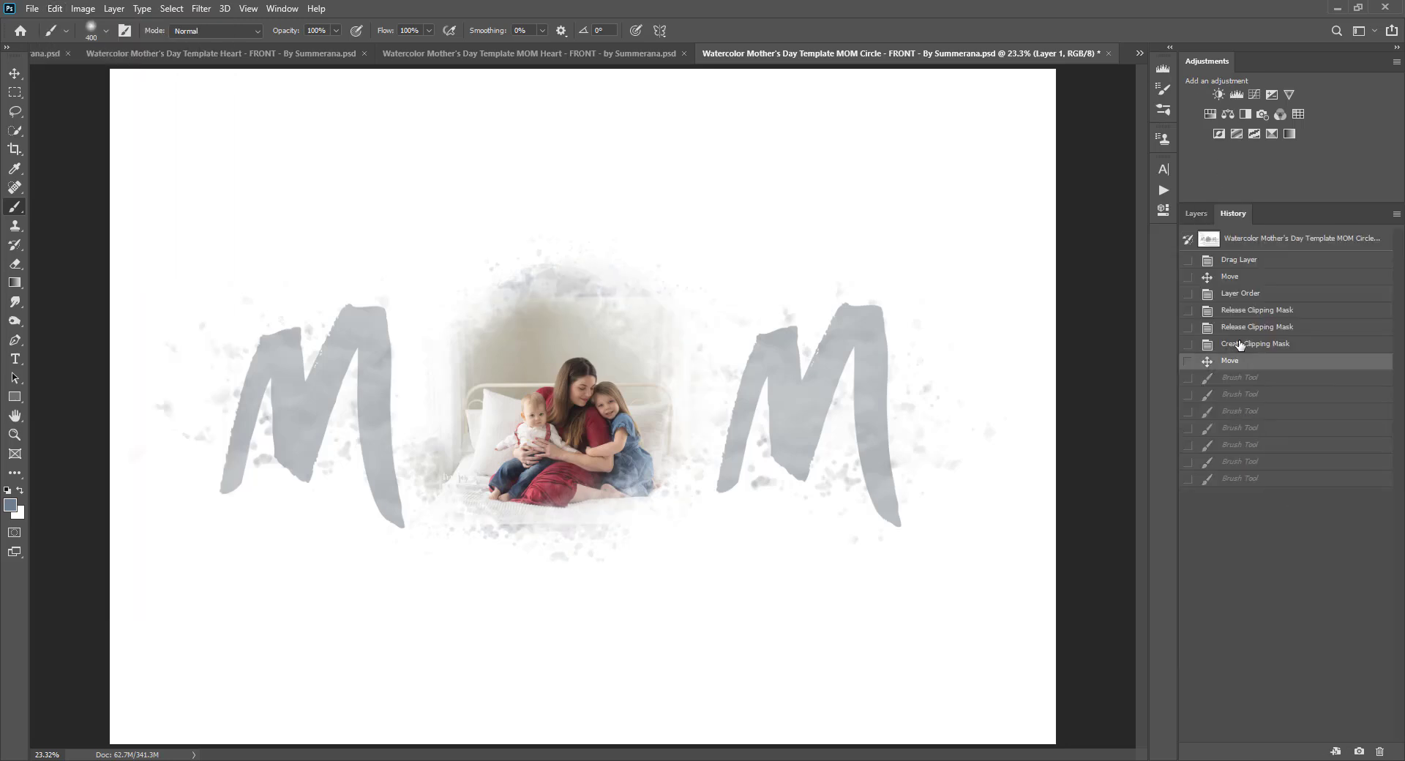
click(1197, 215)
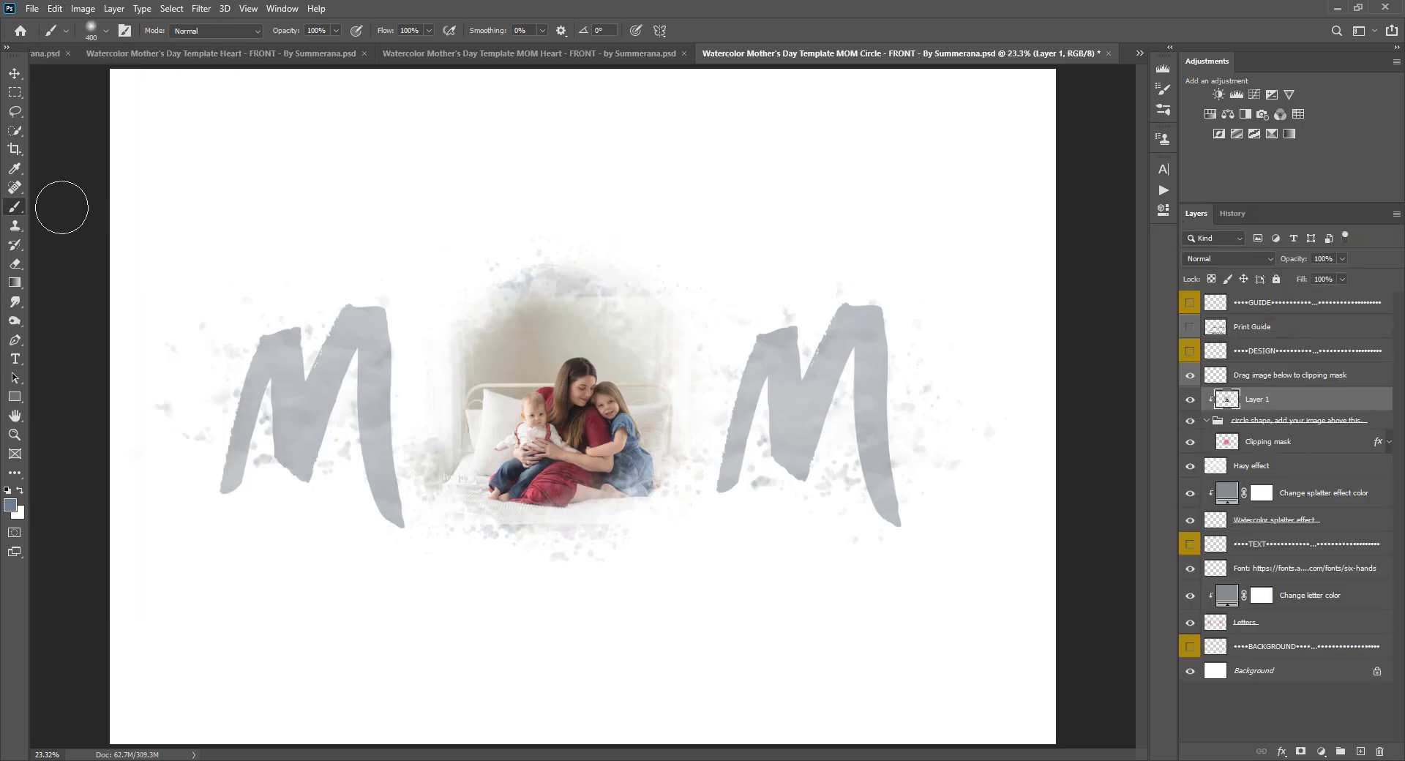
- Clone the photo's wall with a size 200 Clone Stamp over the empty area at the circle's upper edge
click(15, 225)
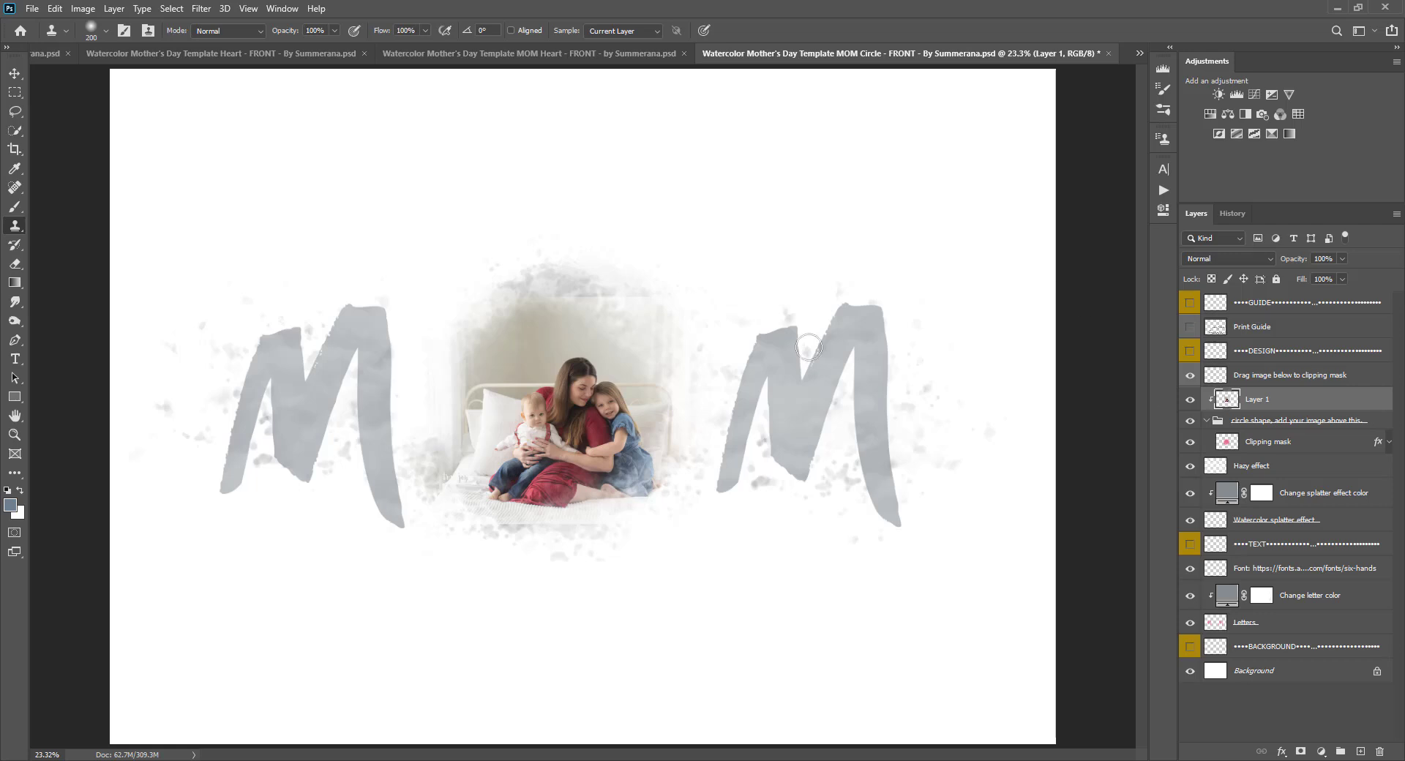
right_click(16, 227)
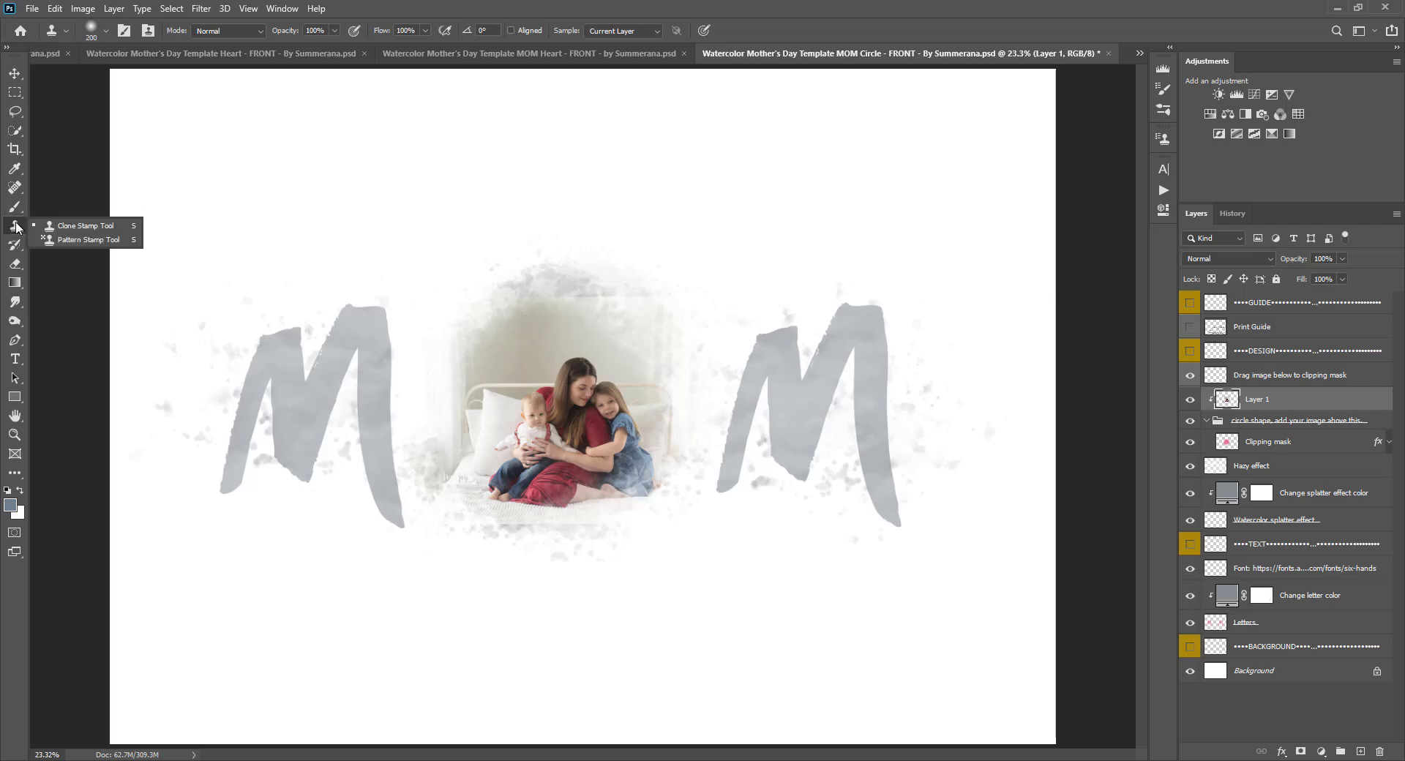
click(87, 226)
key(bracketright)
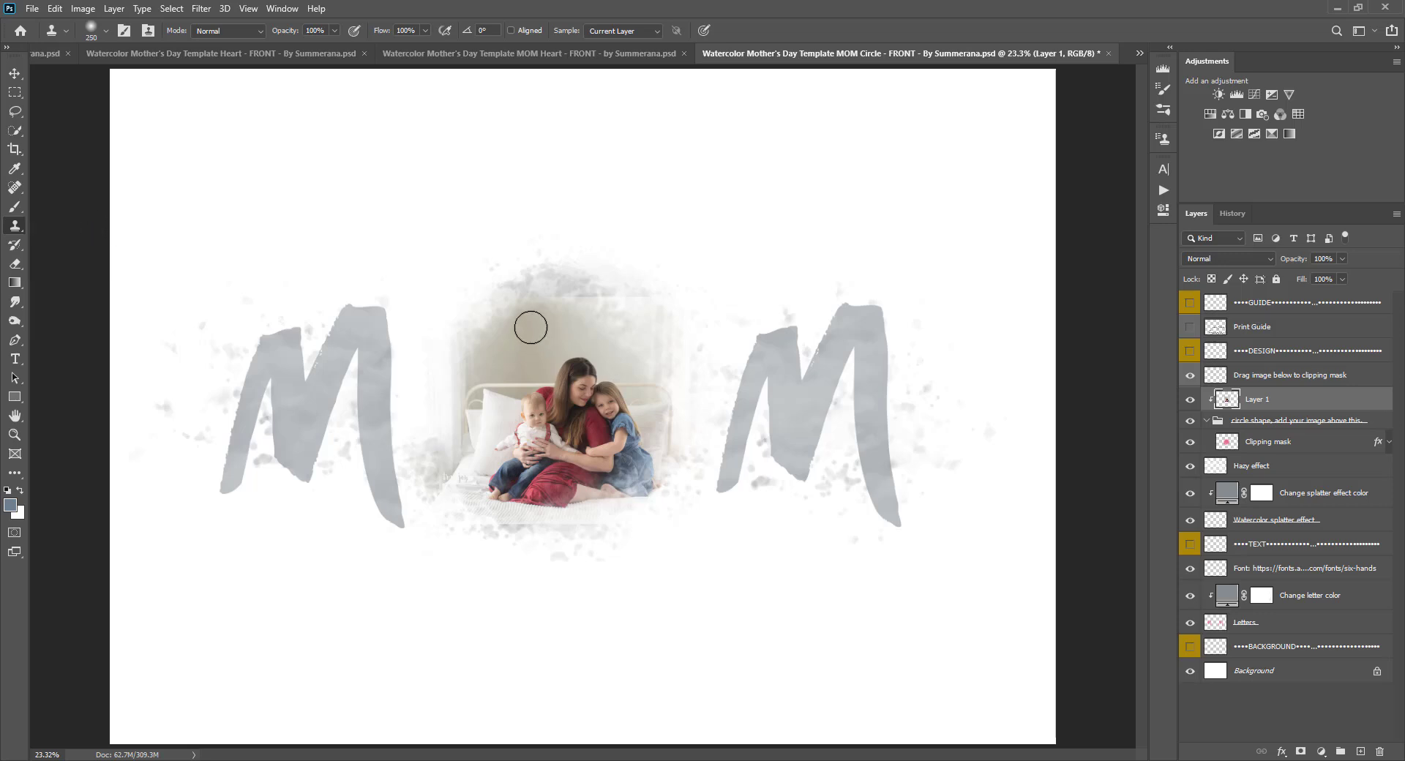
key(bracketleft)
alt+click(481, 321)
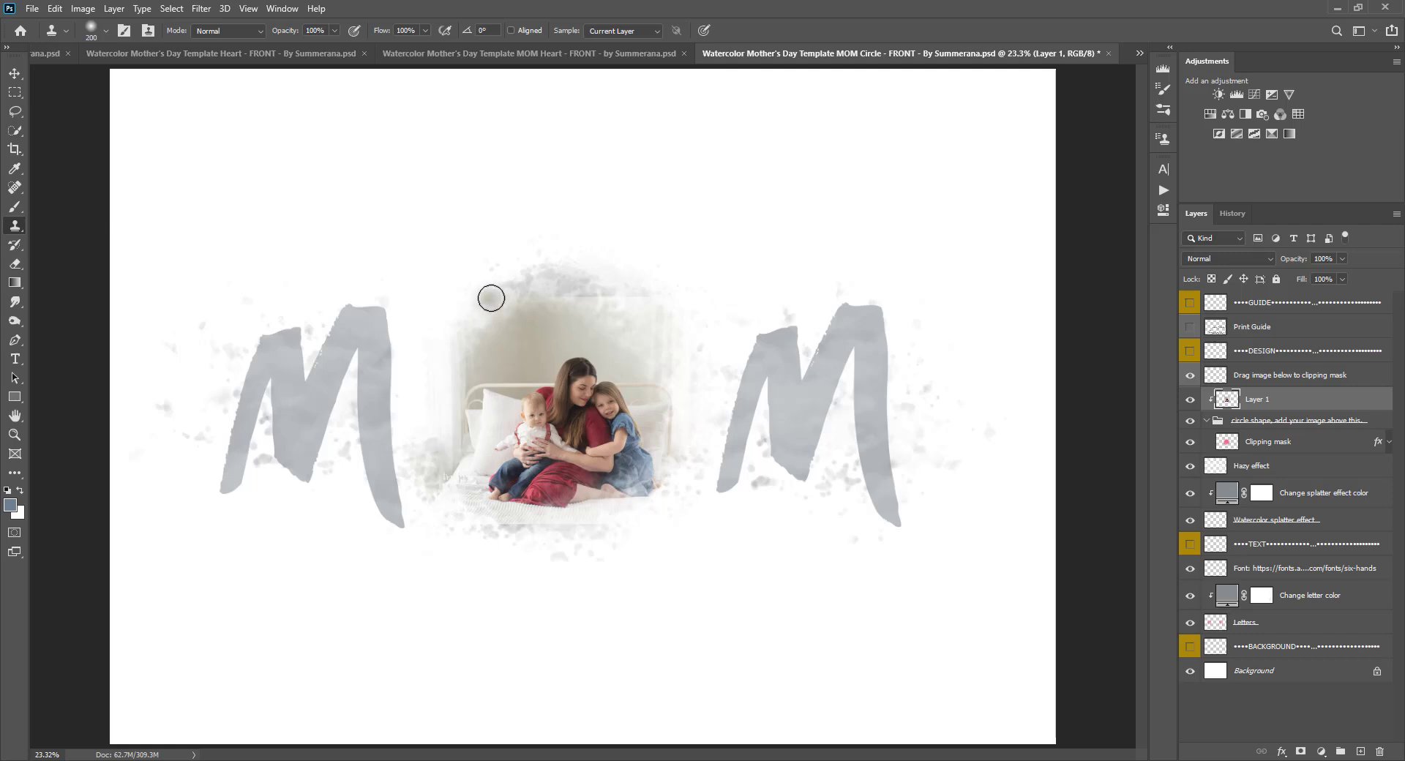
mouse_move(498, 297)
mouse_down()
mouse_move(554, 286)
mouse_move(534, 272)
mouse_move(558, 282)
mouse_move(546, 292)
mouse_move(634, 292)
mouse_move(564, 273)
mouse_move(525, 299)
mouse_move(575, 271)
mouse_move(547, 261)
mouse_move(535, 281)
mouse_up()
alt+click(525, 299)
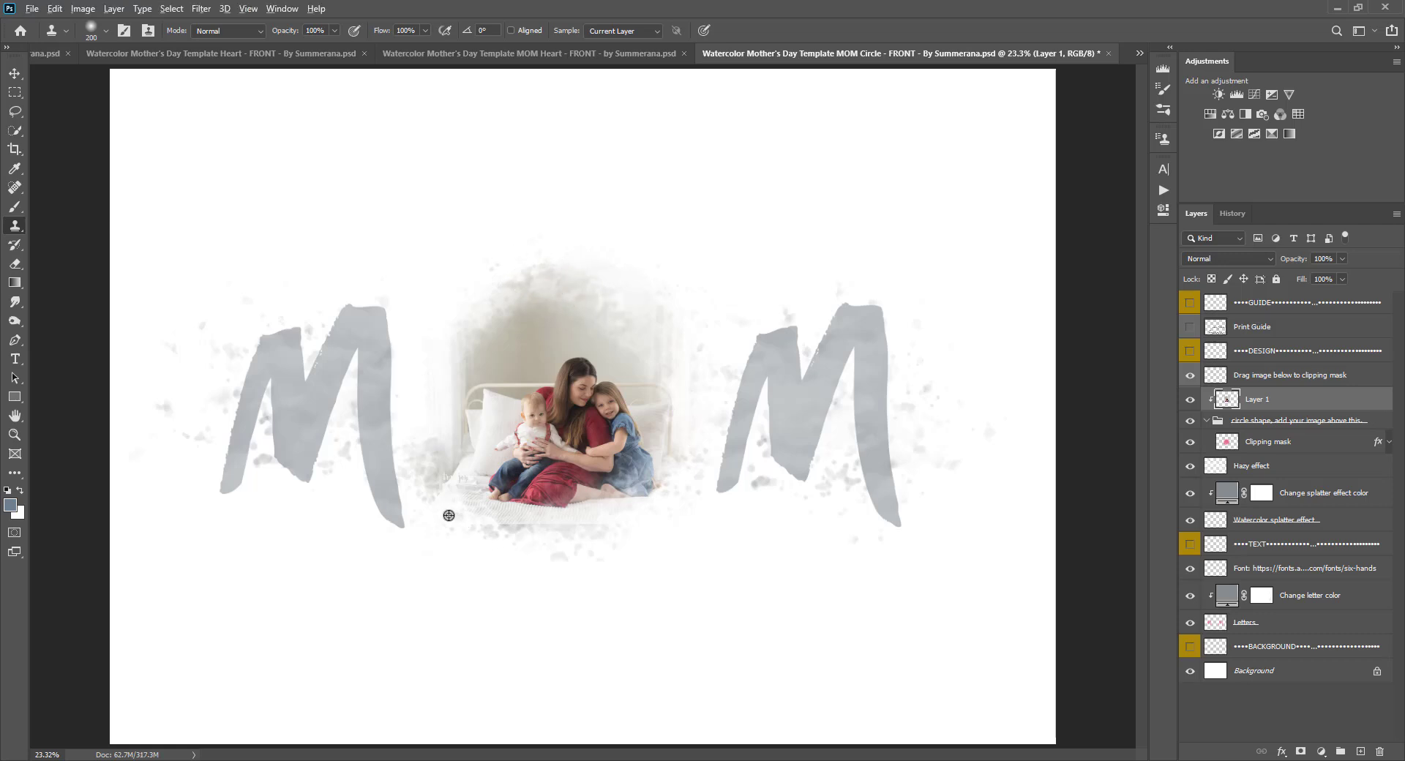
- Clone the white bedding over the empty area below the photo at the circle's lower edge, reducing the Clone Stamp to size 100
alt+click(449, 515)
drag(461, 531, 549, 539)
alt+click(478, 513)
alt+click(583, 533)
mouse_move(551, 526)
mouse_down()
mouse_move(620, 540)
mouse_move(561, 541)
mouse_up()
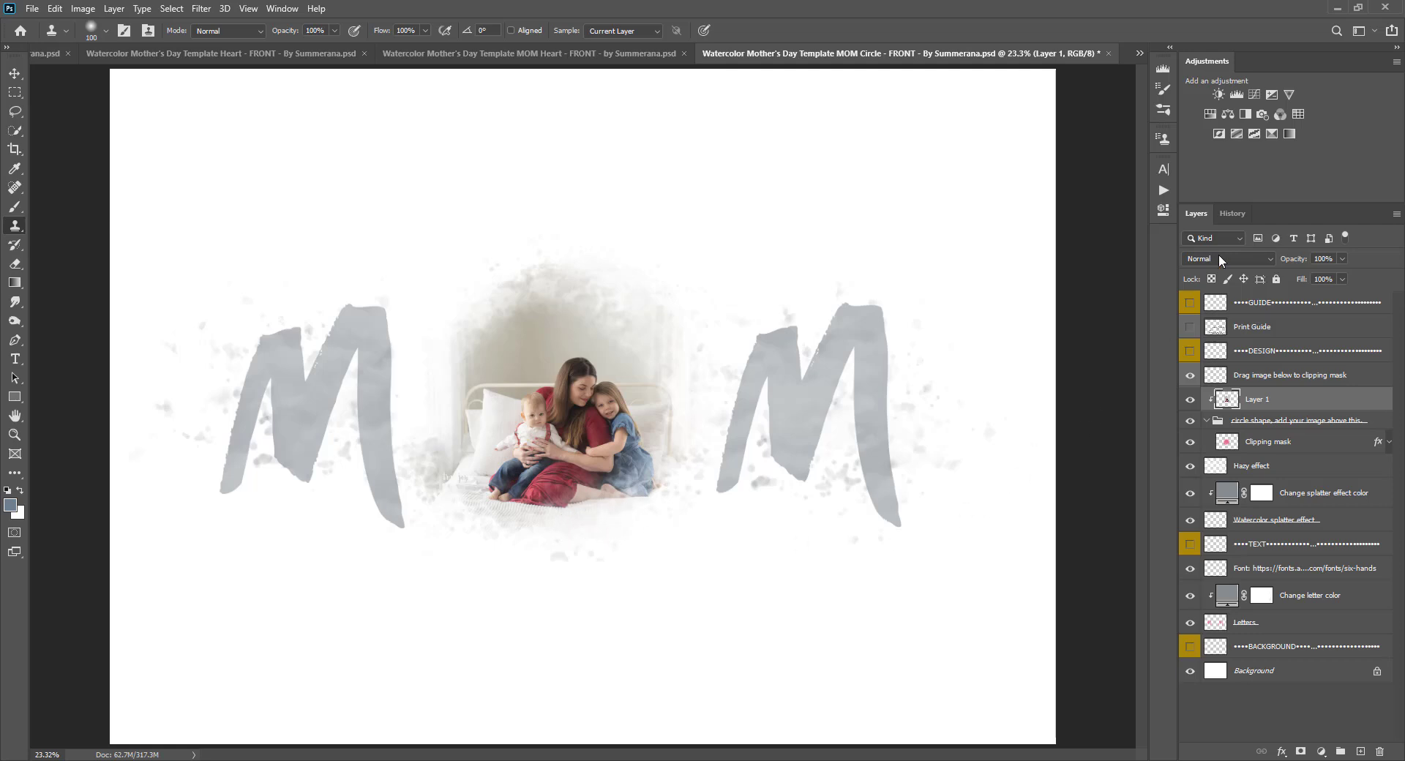
- Return to the layer list after checking the document history and move the family photo slightly up and left within the circle
click(1230, 215)
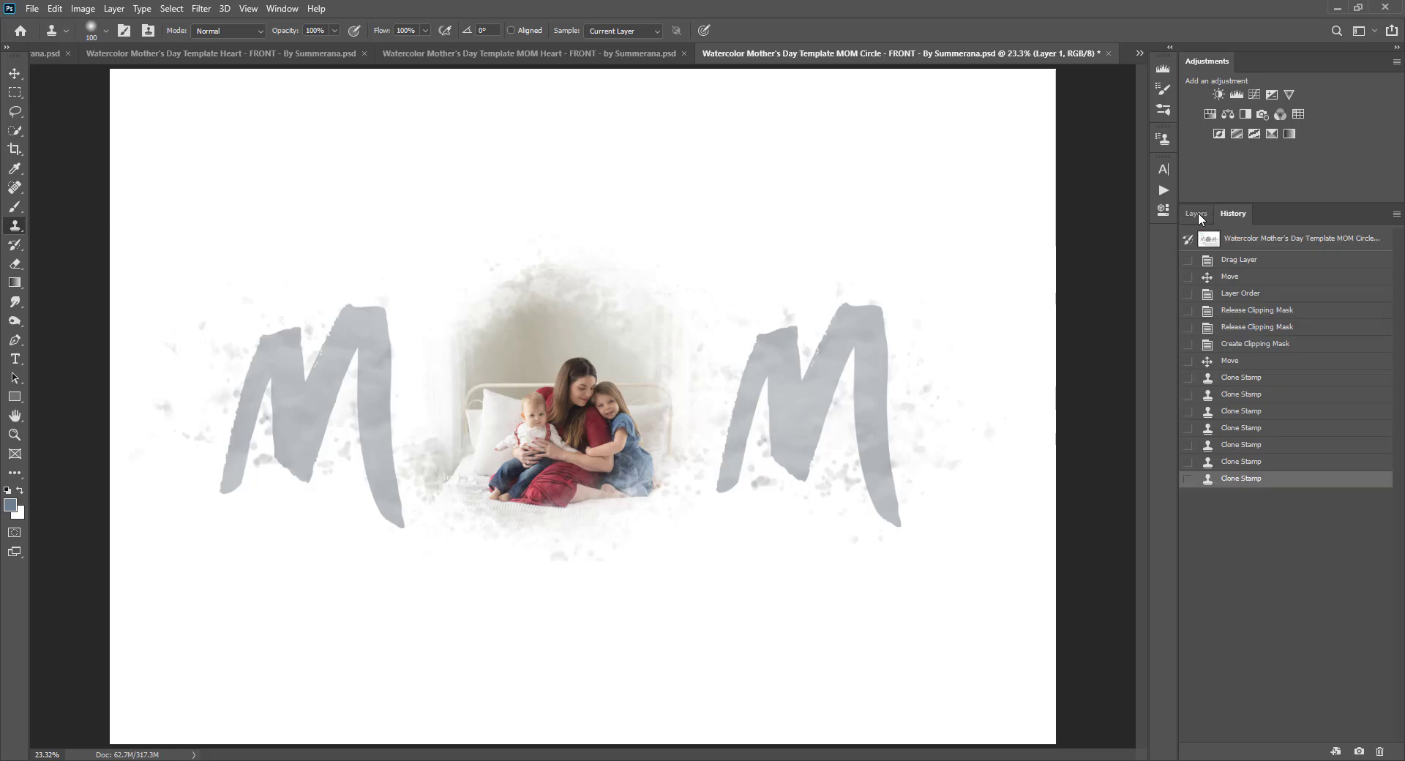
click(1201, 217)
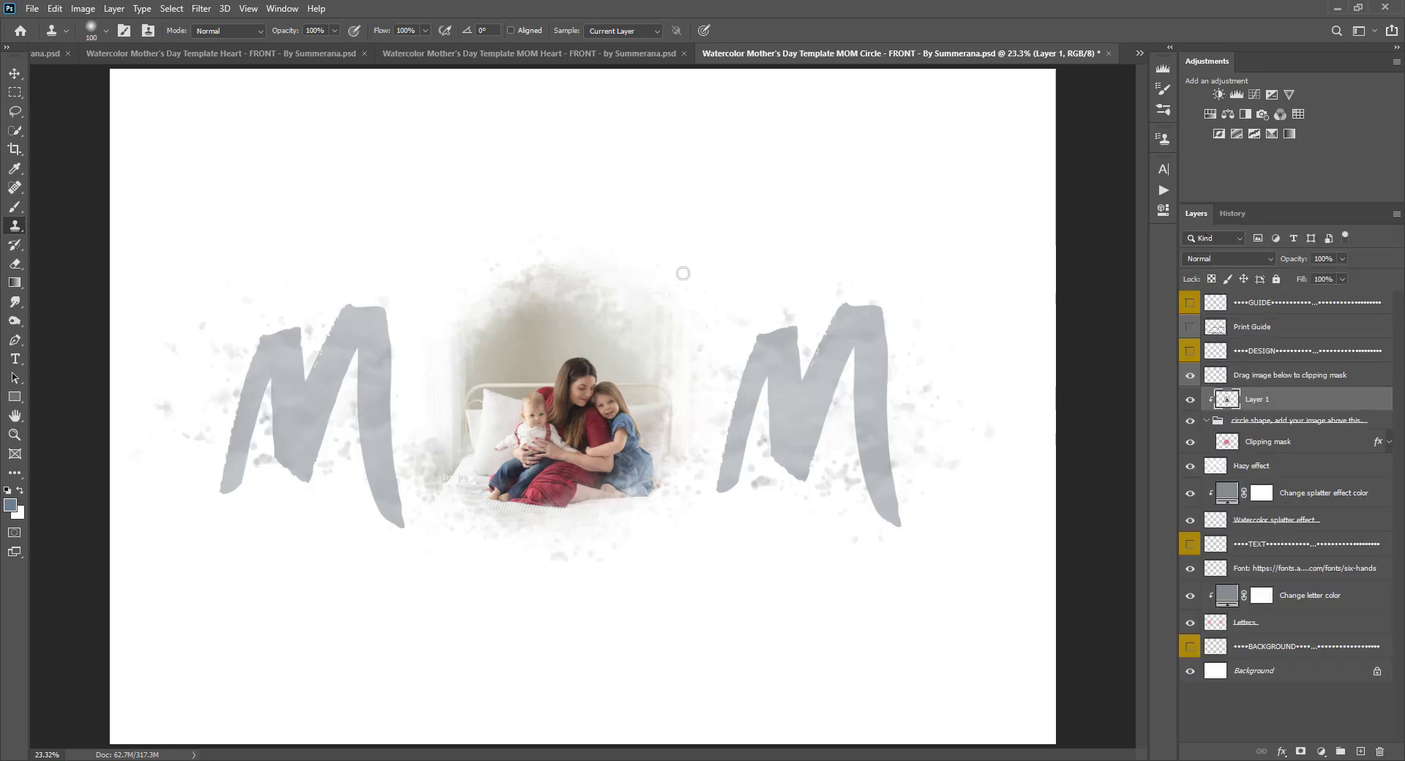
click(15, 73)
drag(608, 416, 605, 408)
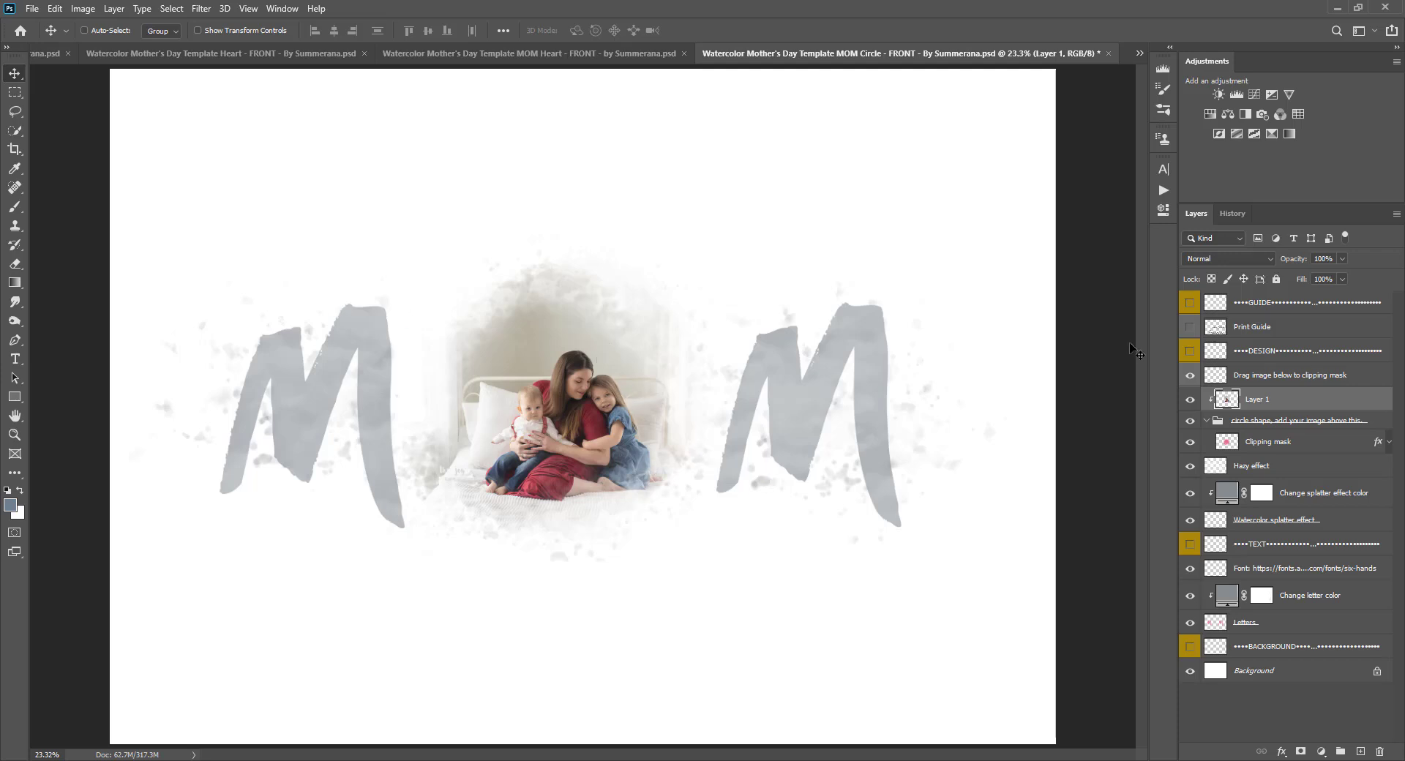
- Toggle the Hazy effect layer and the Watercolor splatter effect layer off and on to compare their effect on the design
click(1238, 445)
click(1228, 469)
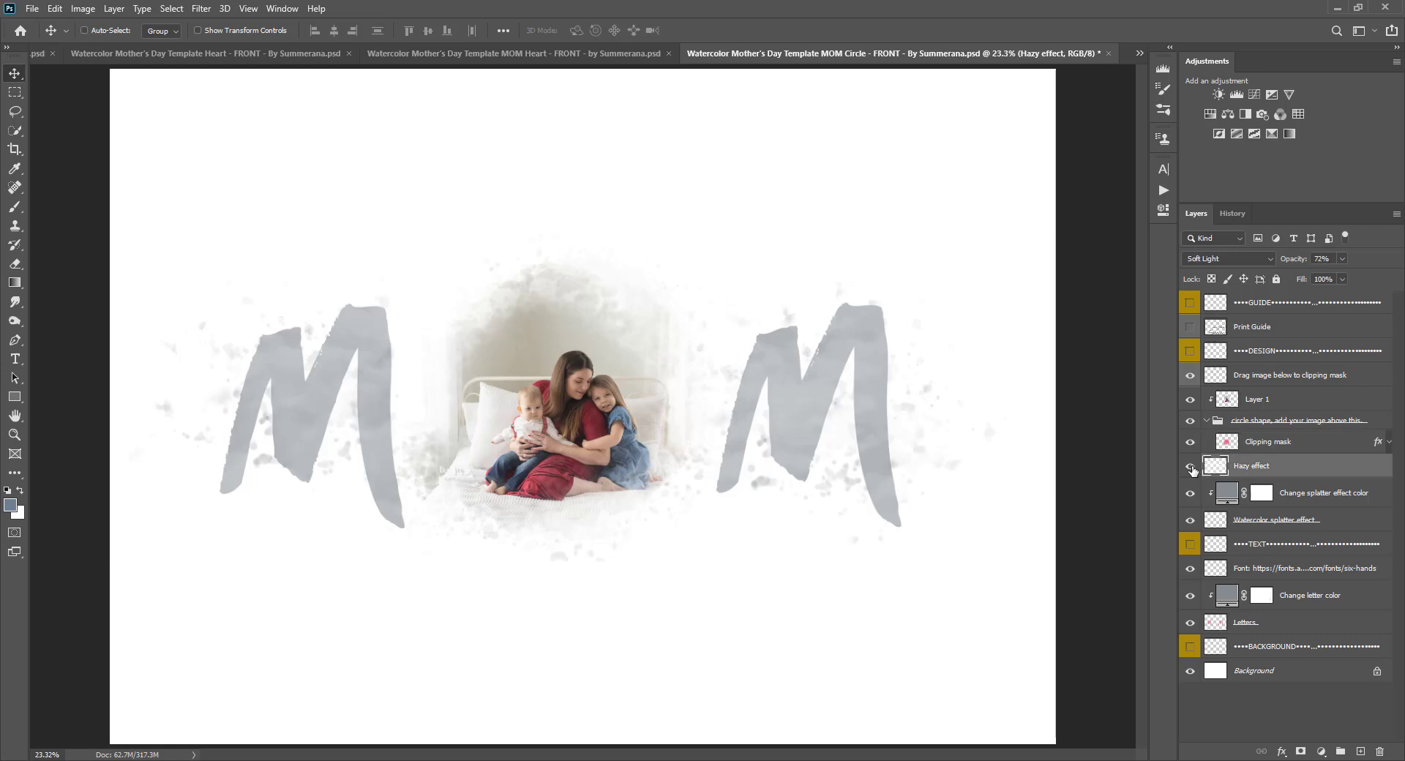
click(1192, 466)
click(1192, 467)
click(1247, 522)
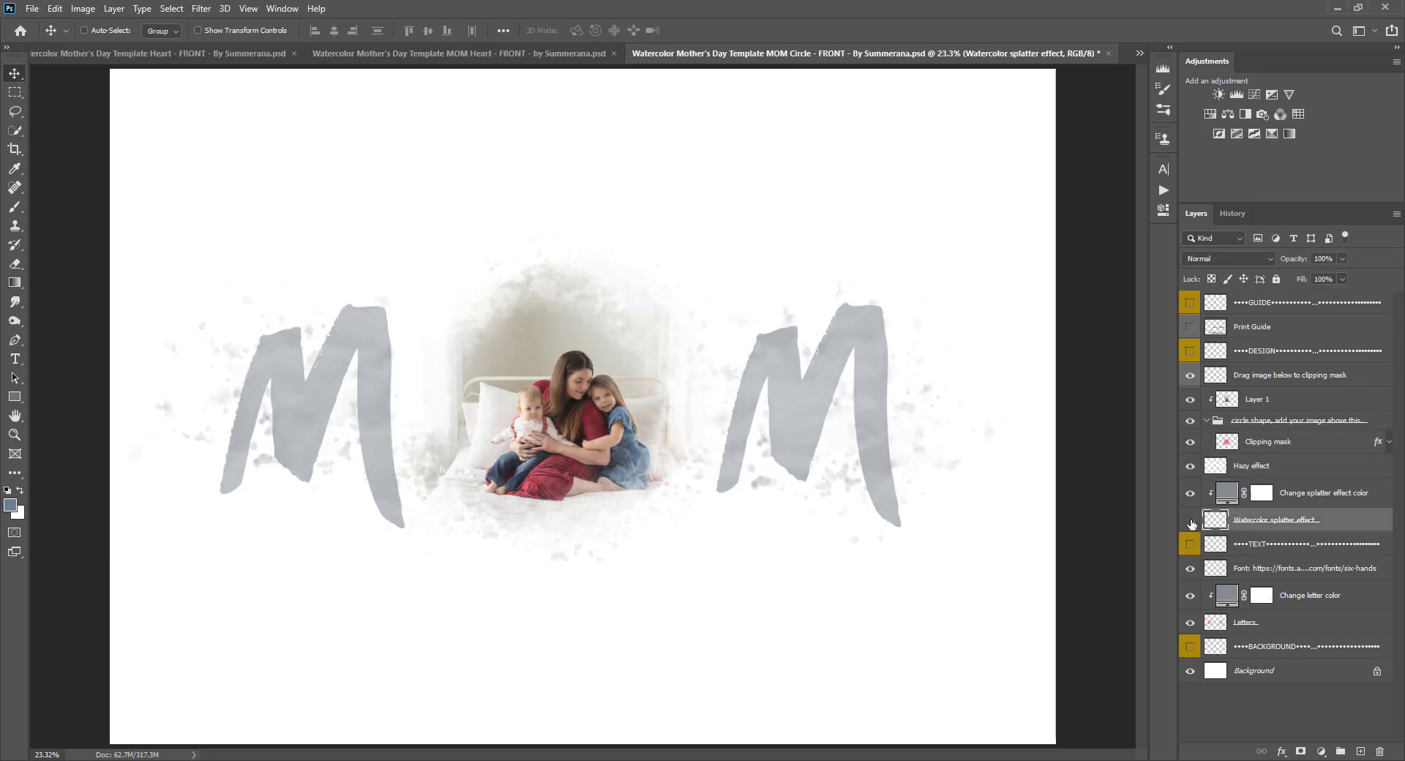
click(1191, 520)
click(1191, 521)
- Set the Change splatter effect color fill to the beige b8b2a2 sampled from the photo's wall, after trying the red and blue clothing colors
double_click(1227, 497)
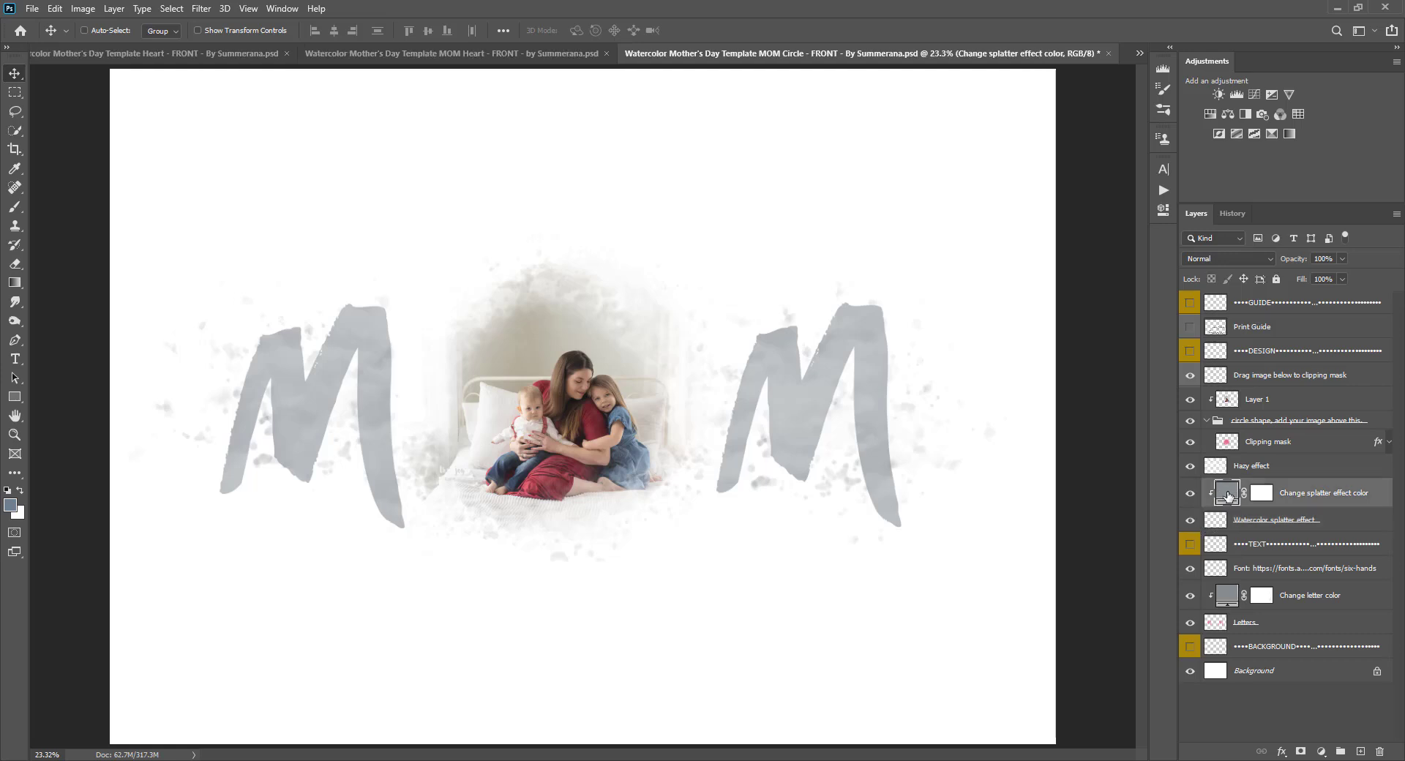
click(601, 409)
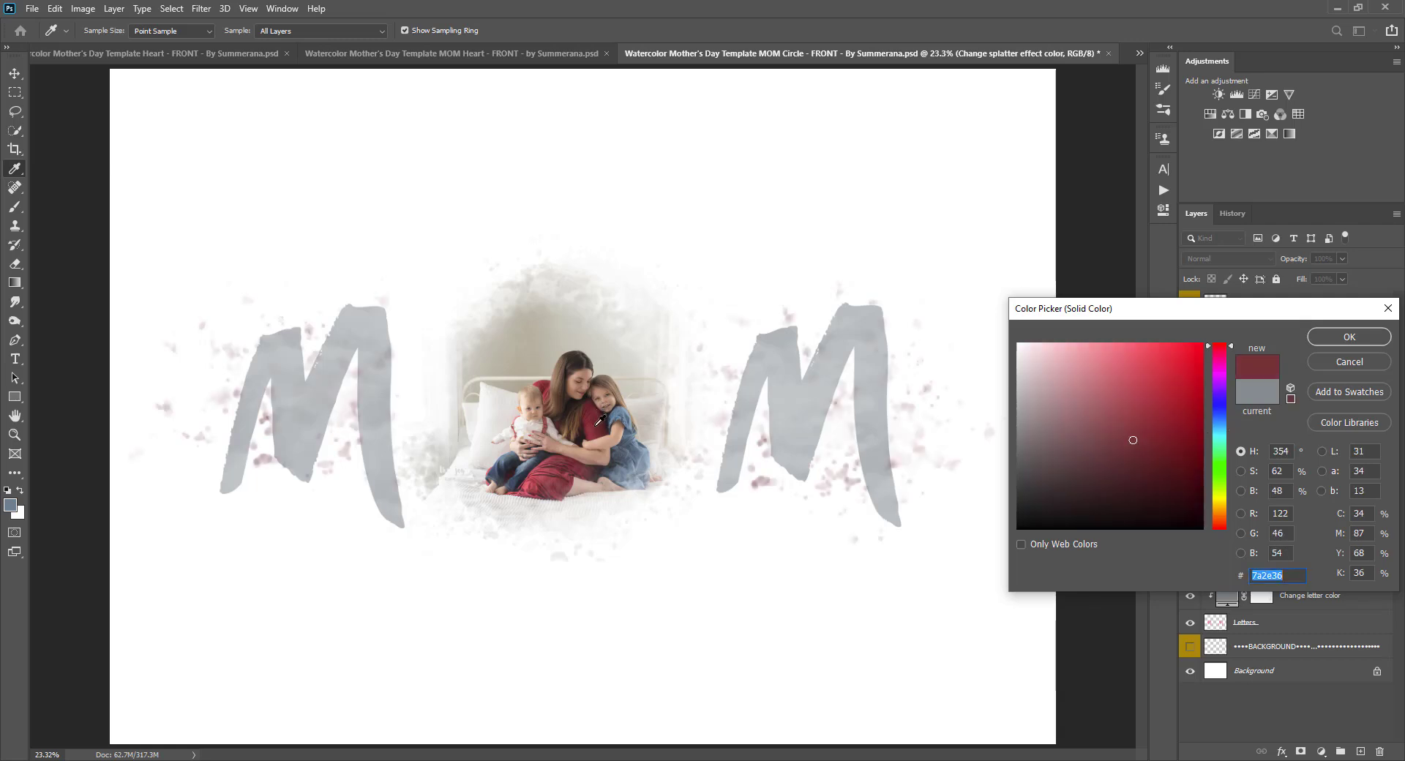
click(617, 412)
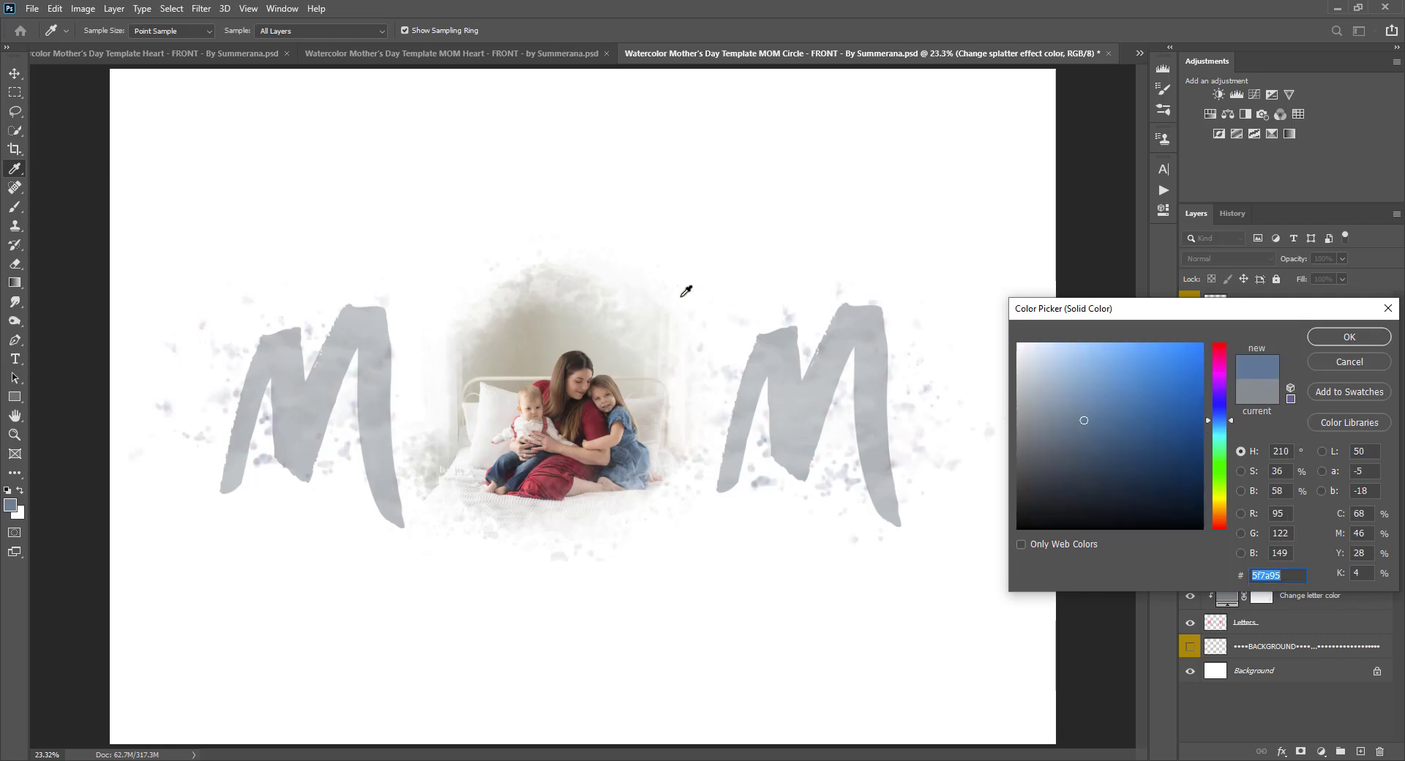
click(531, 352)
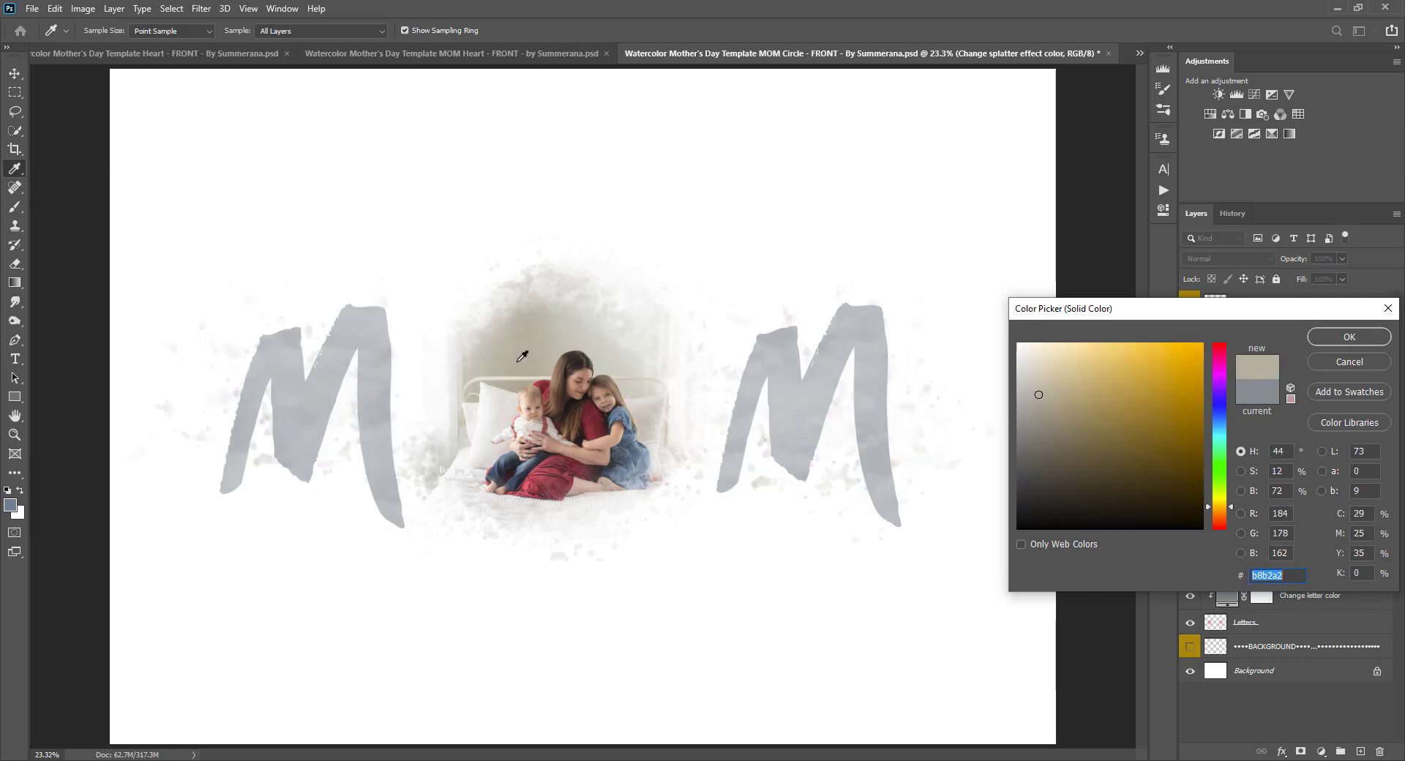
click(1359, 337)
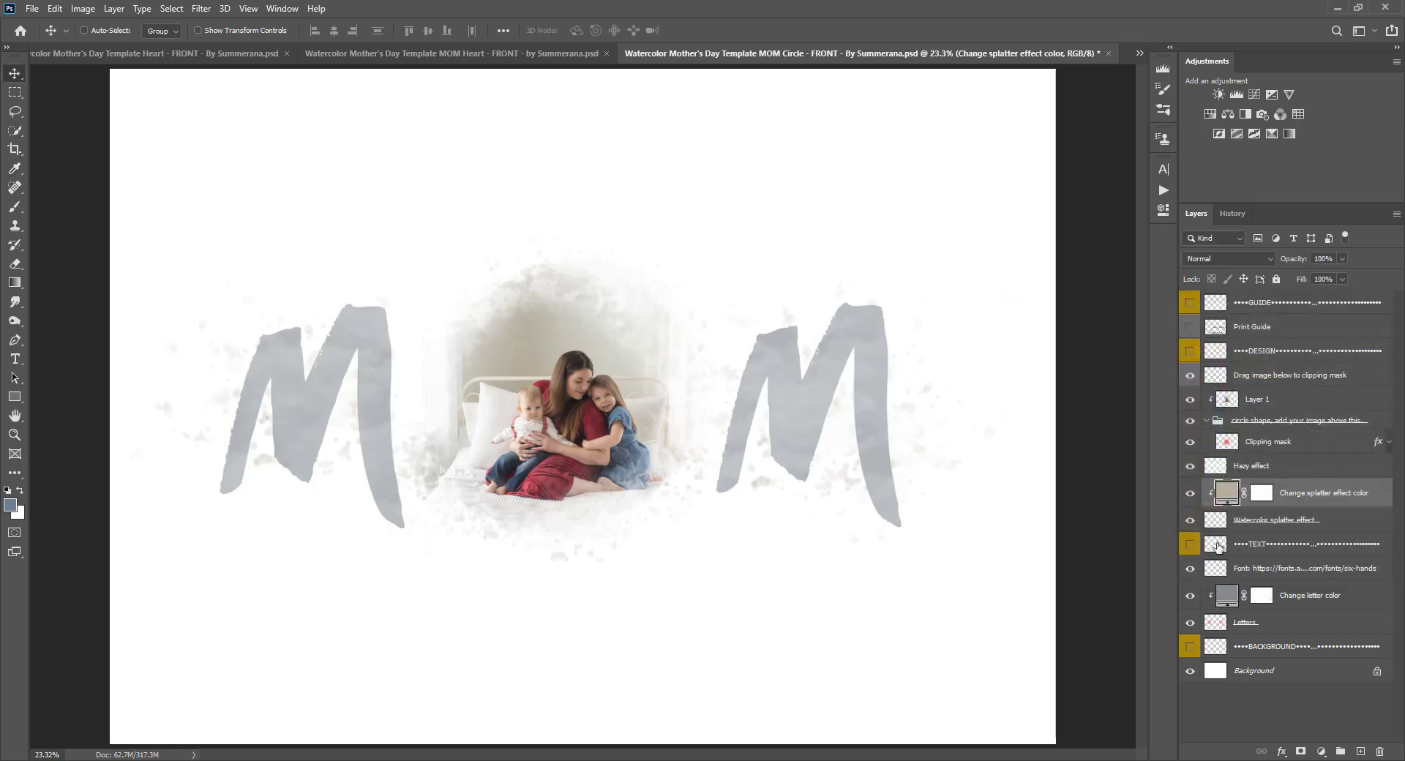
- Read the font link in the Font layer's name in the TEXT section and toggle the Letters layer off and on
click(1266, 546)
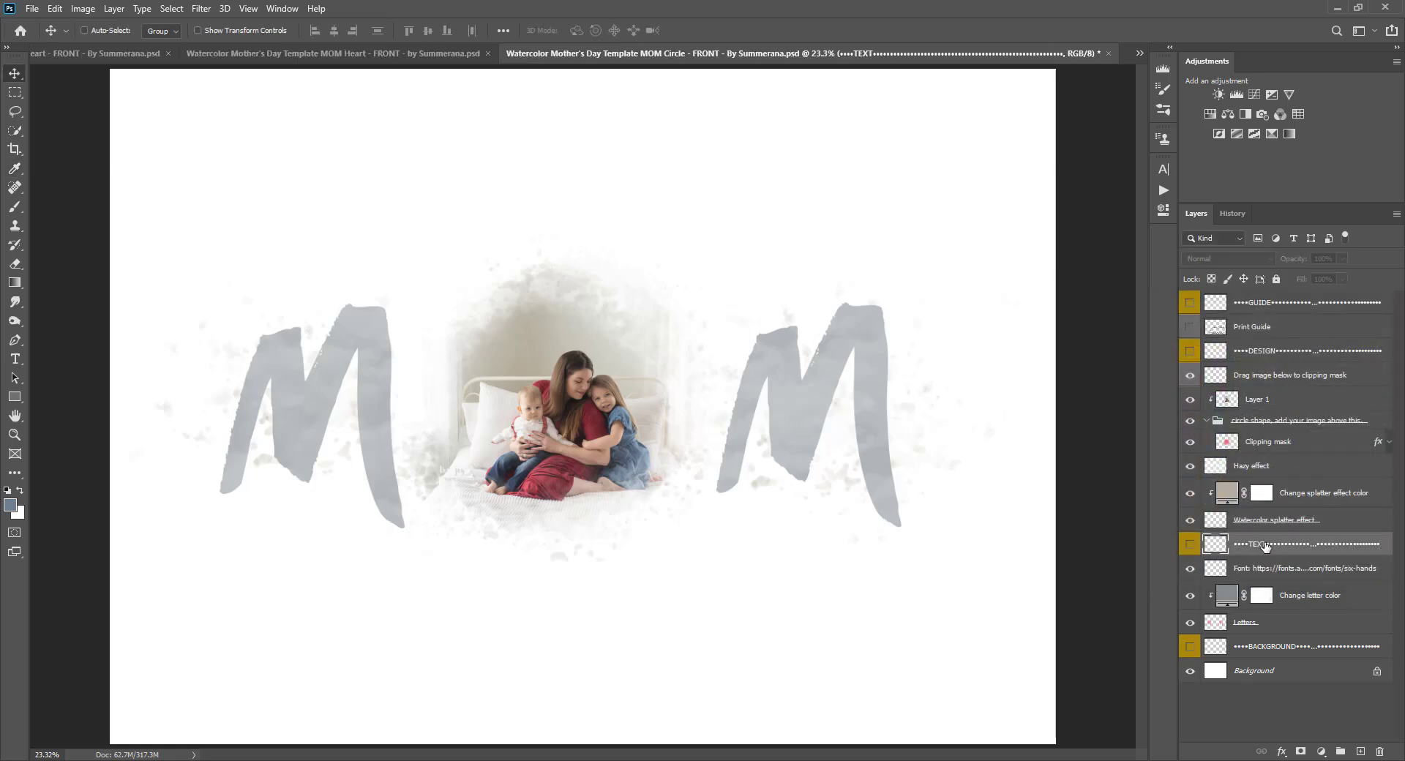
click(1259, 570)
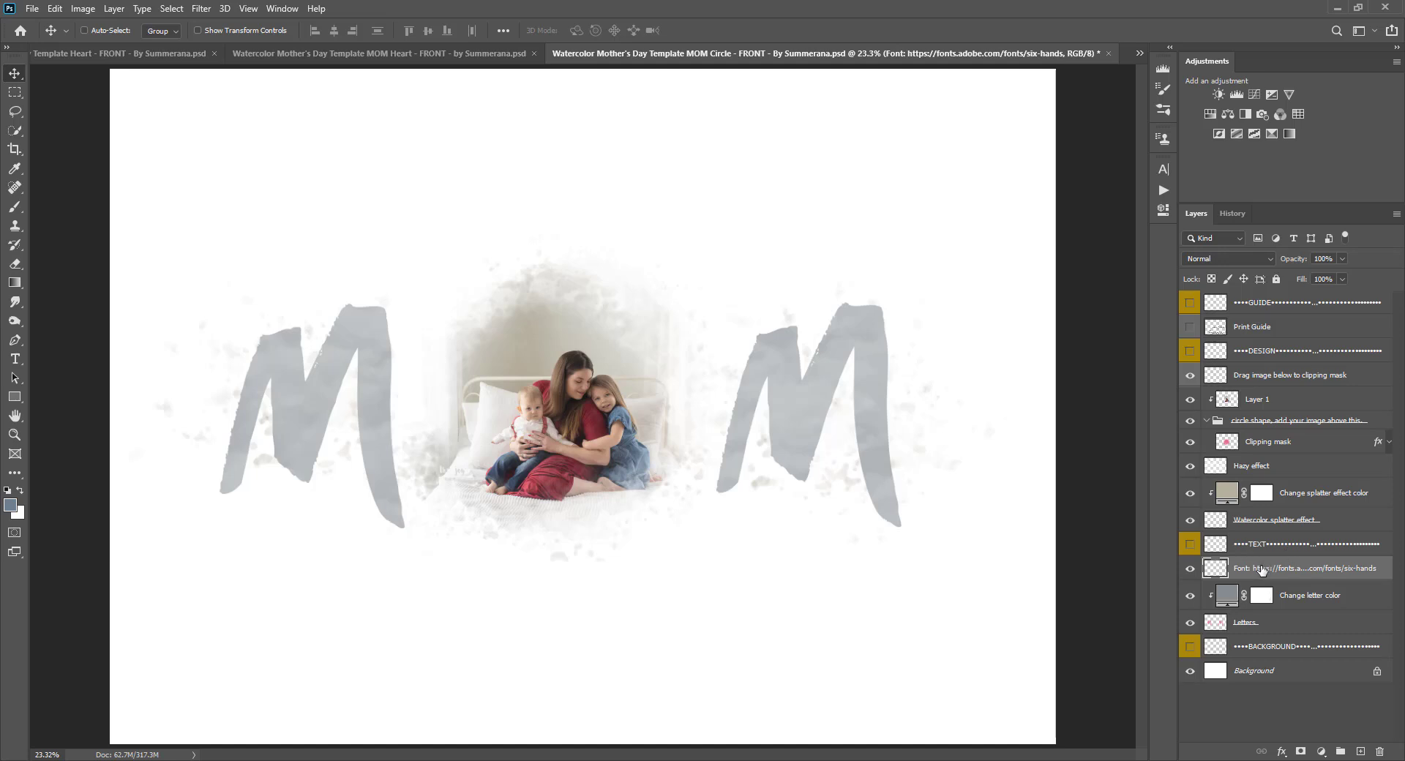
double_click(1259, 571)
drag(1249, 571, 1369, 569)
click(1156, 554)
click(1190, 625)
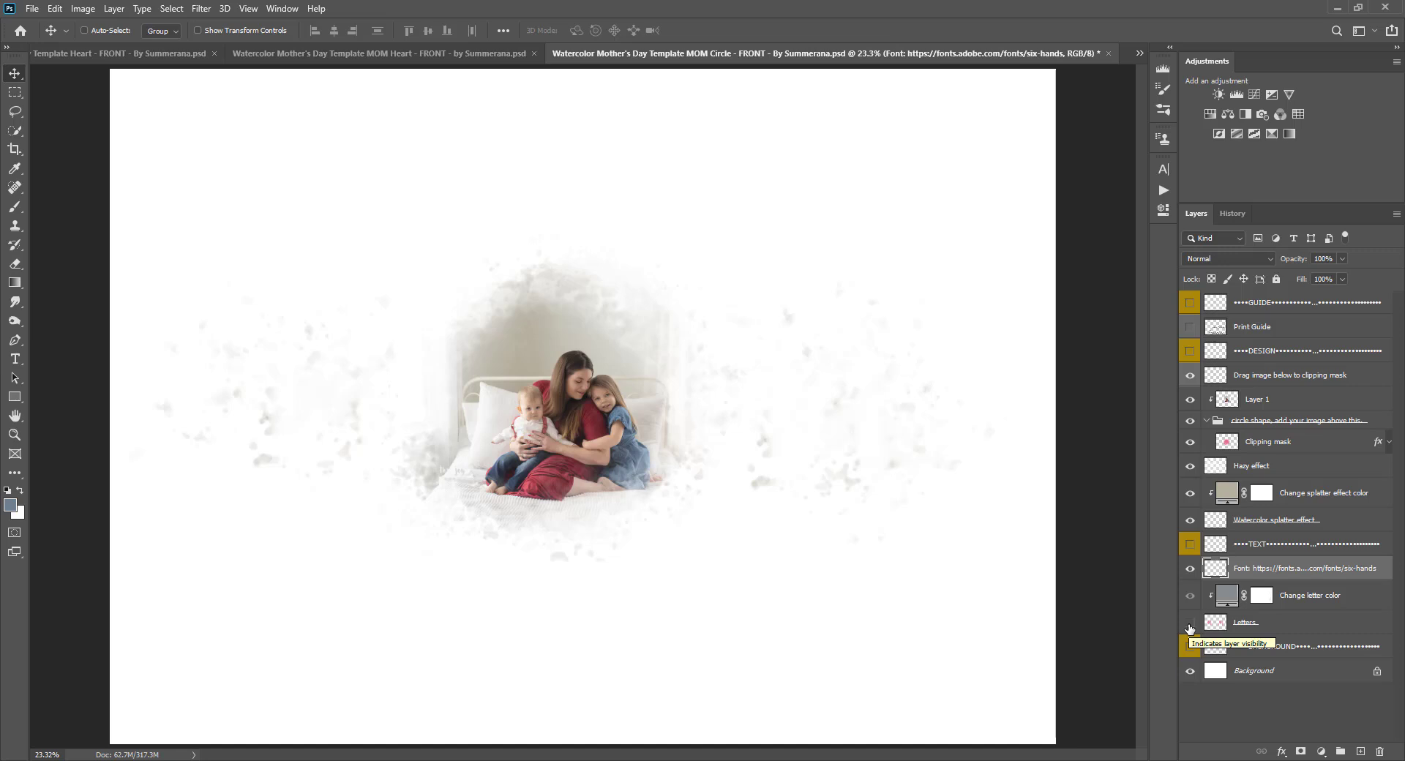
click(1190, 624)
- Set the Change letter color fill to the light beige cecbc2 sampled from the photo's wall and select the Letters layer
double_click(1216, 598)
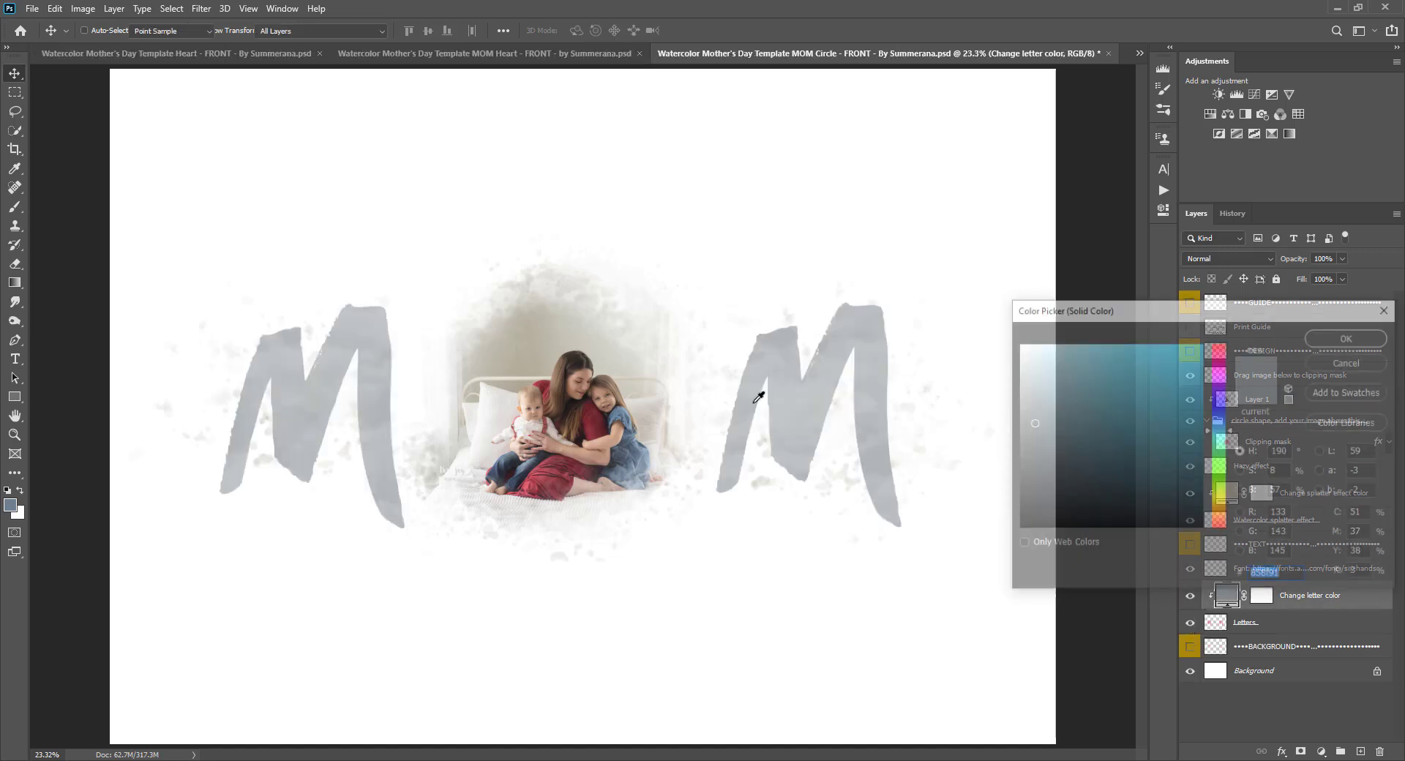
click(507, 336)
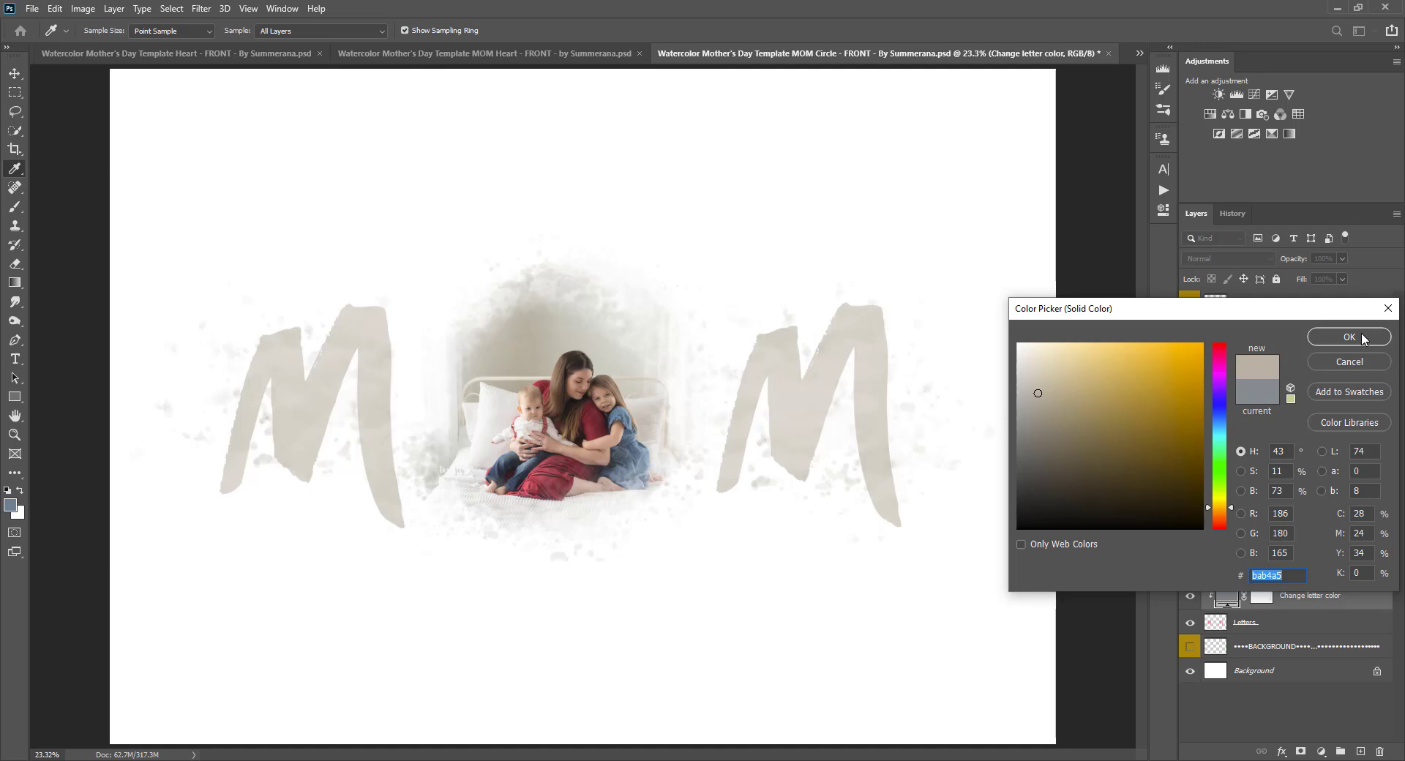
click(599, 412)
click(626, 408)
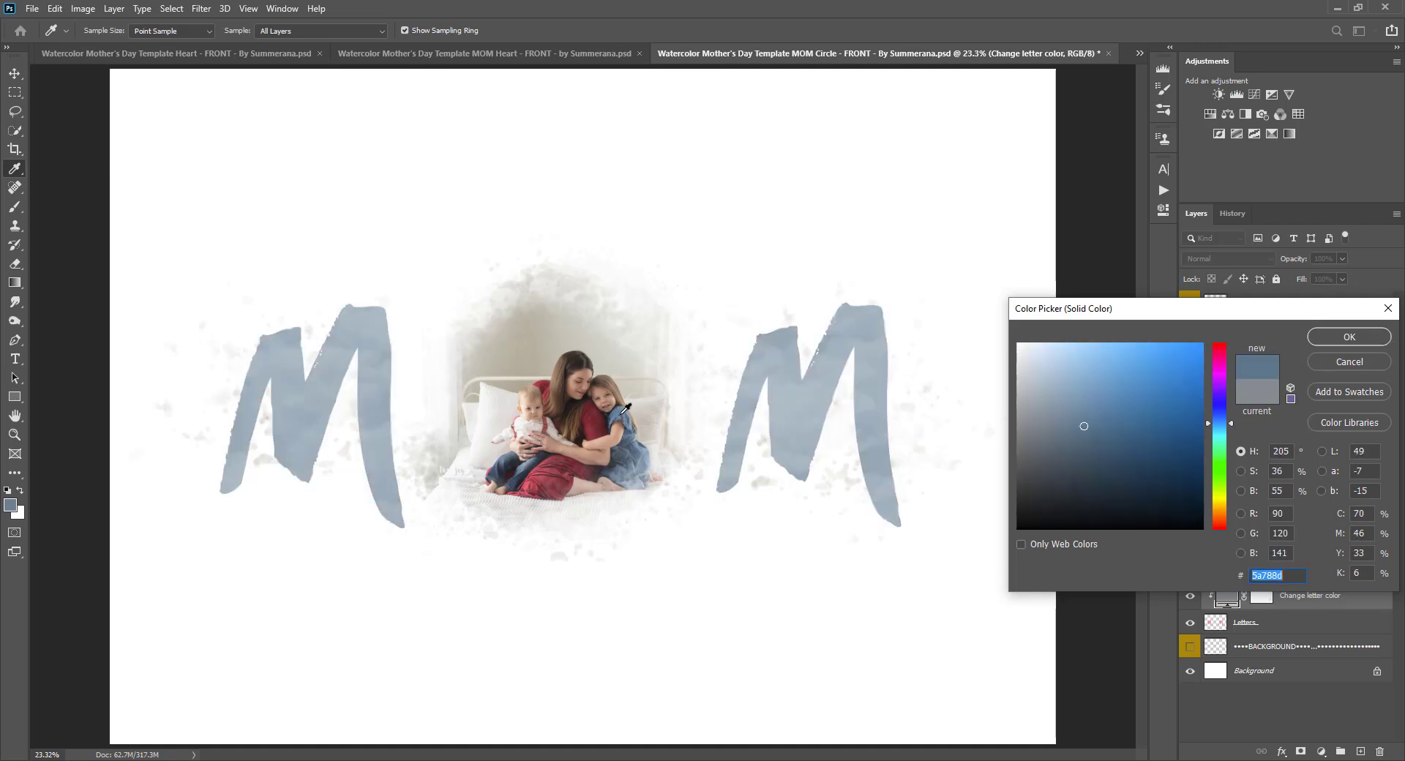
click(510, 338)
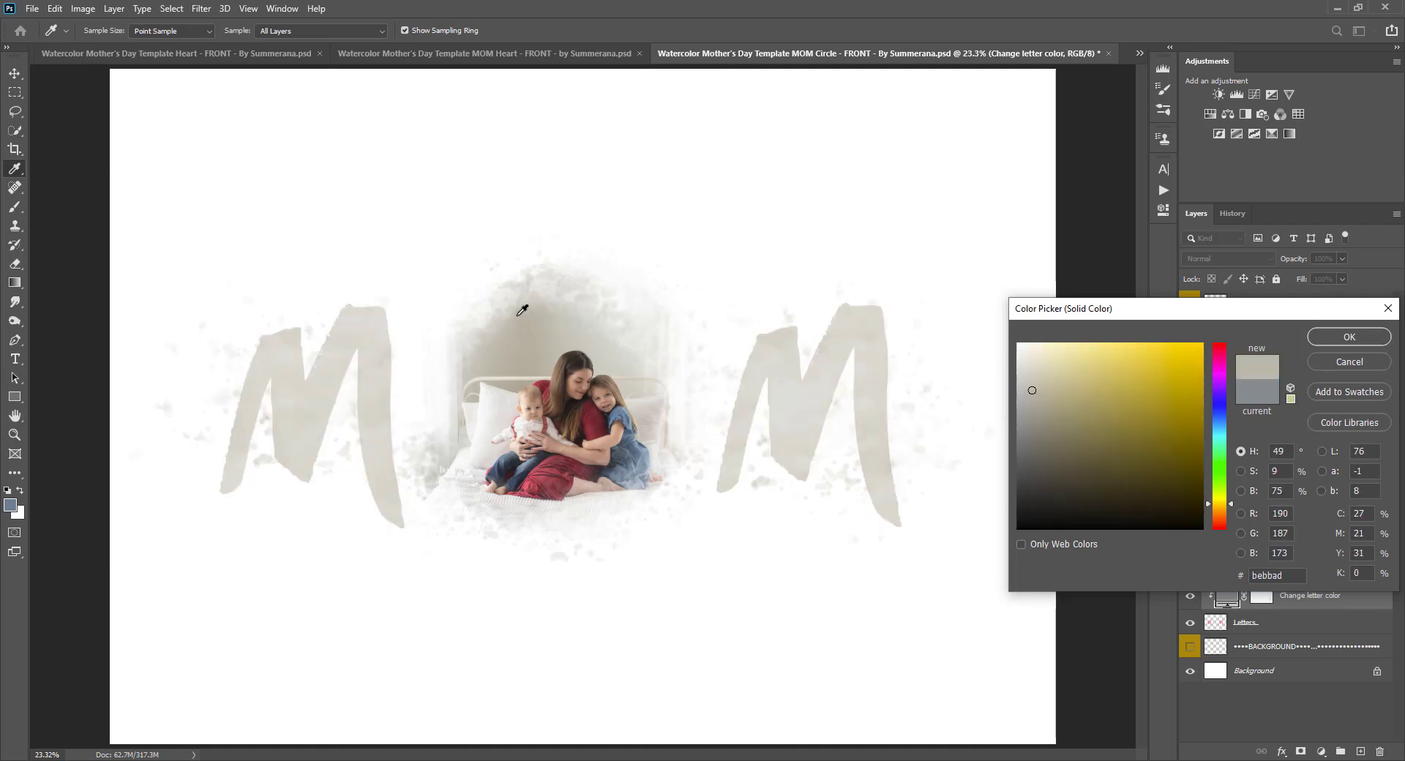
click(513, 311)
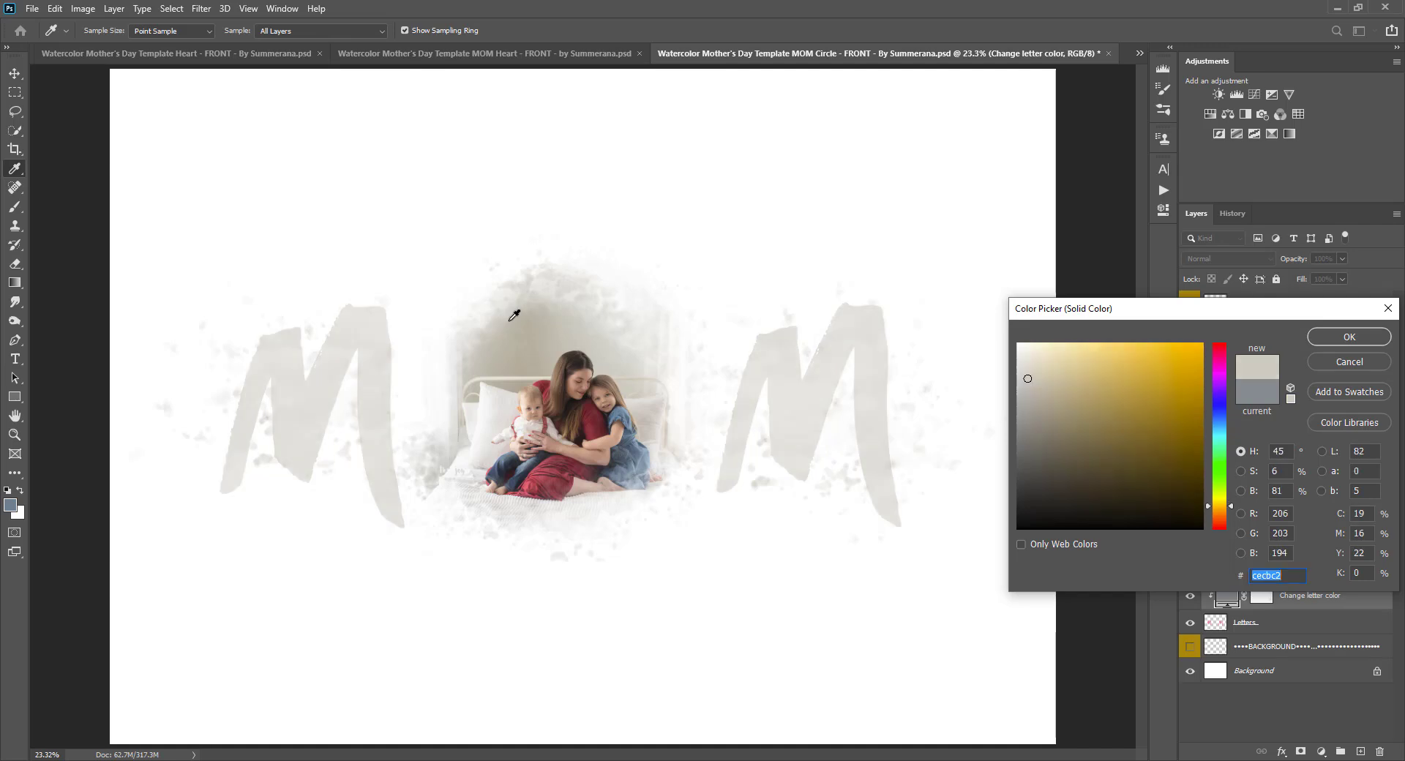
click(1349, 337)
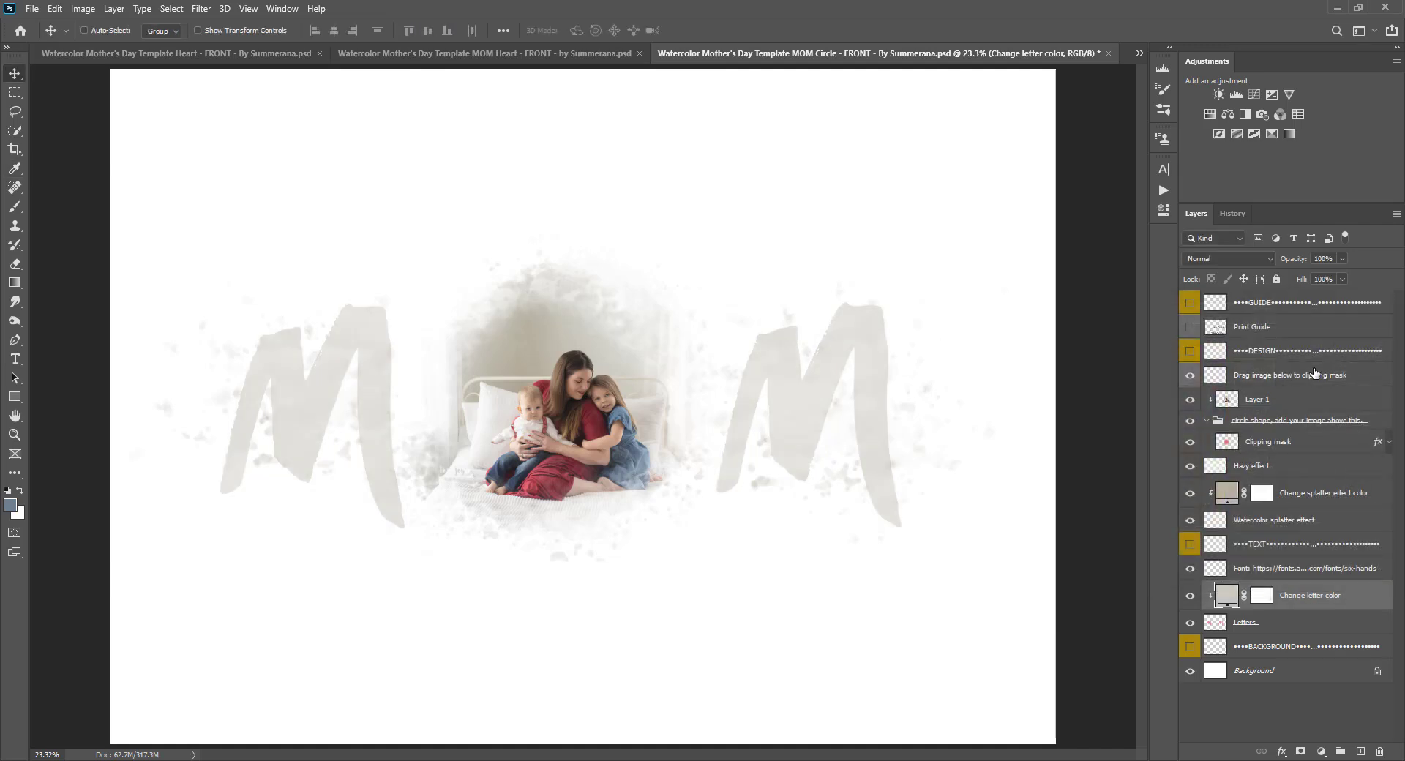
click(1279, 632)
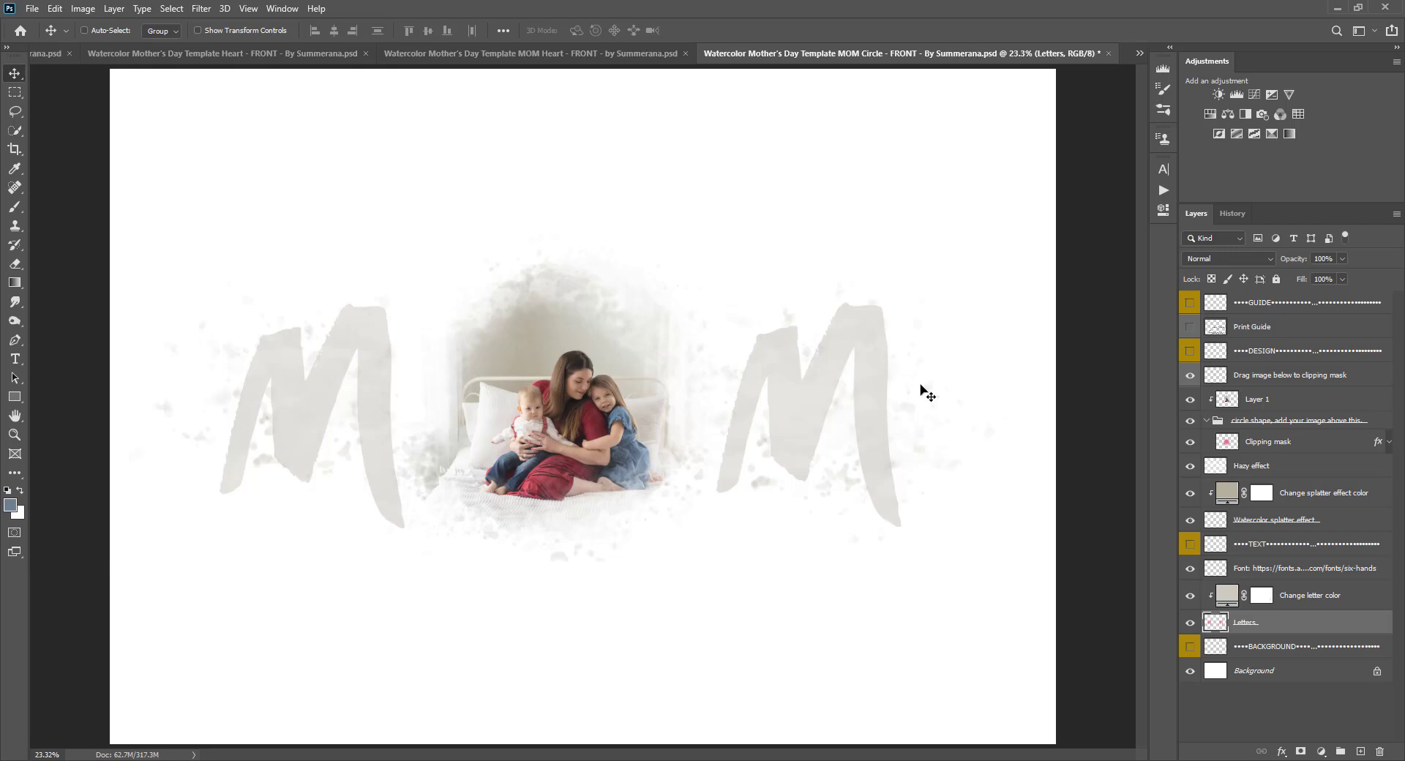
- Switch to the MOM Heart template document and check its heart-shaped Layer 1 by toggling the visibility
click(619, 55)
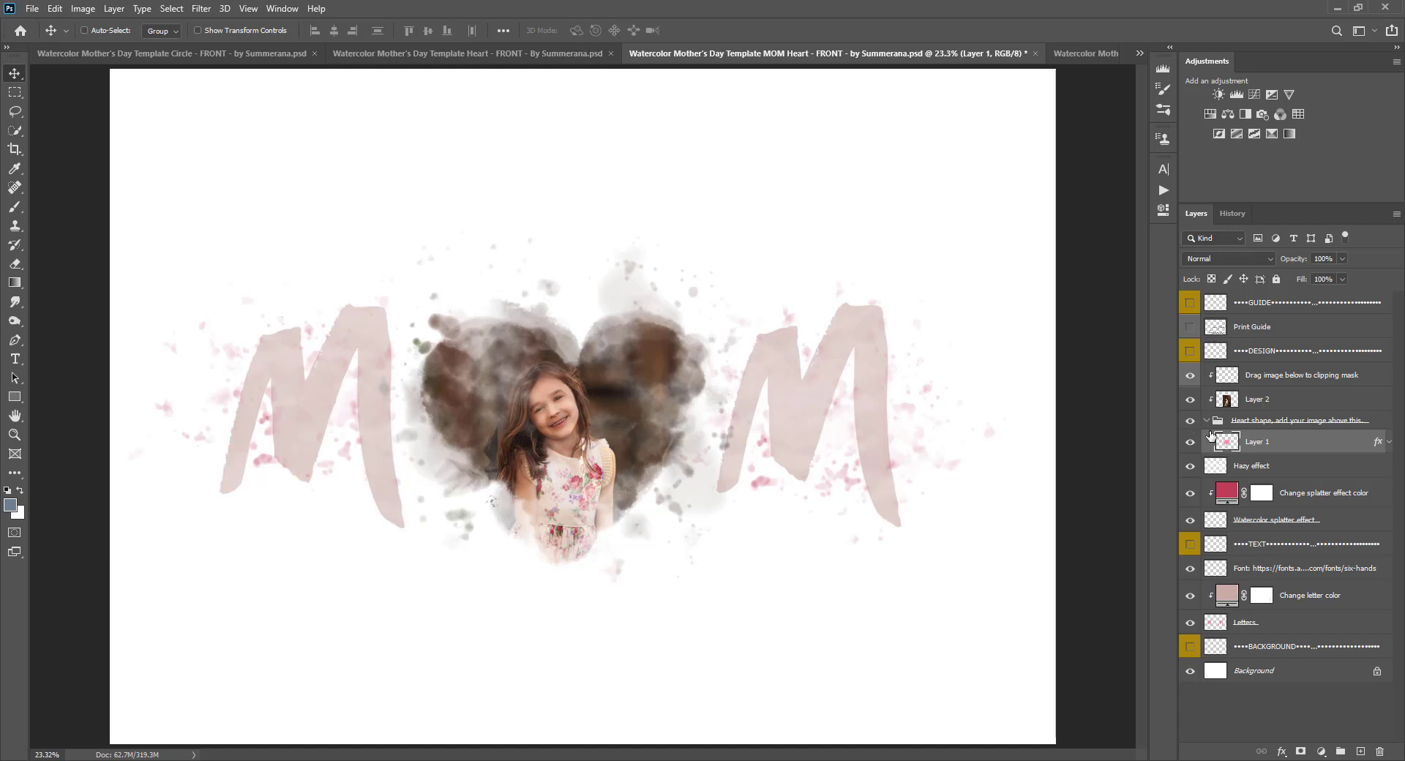
click(1191, 443)
click(1190, 443)
- Brush default black onto Layer 1 over the girl's hair and face with a Soft Round brush at 0% hardness, reduced to size 200
click(15, 207)
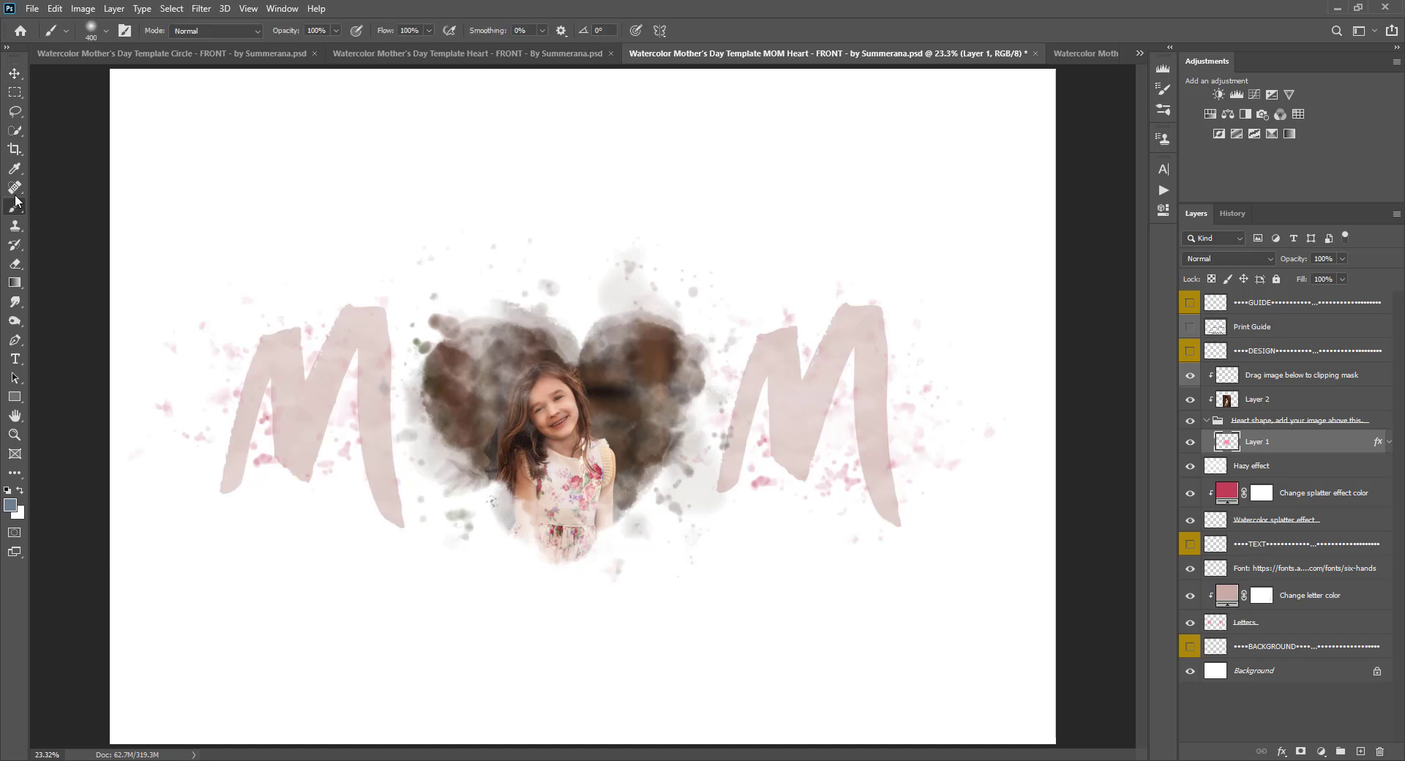
click(90, 29)
click(38, 181)
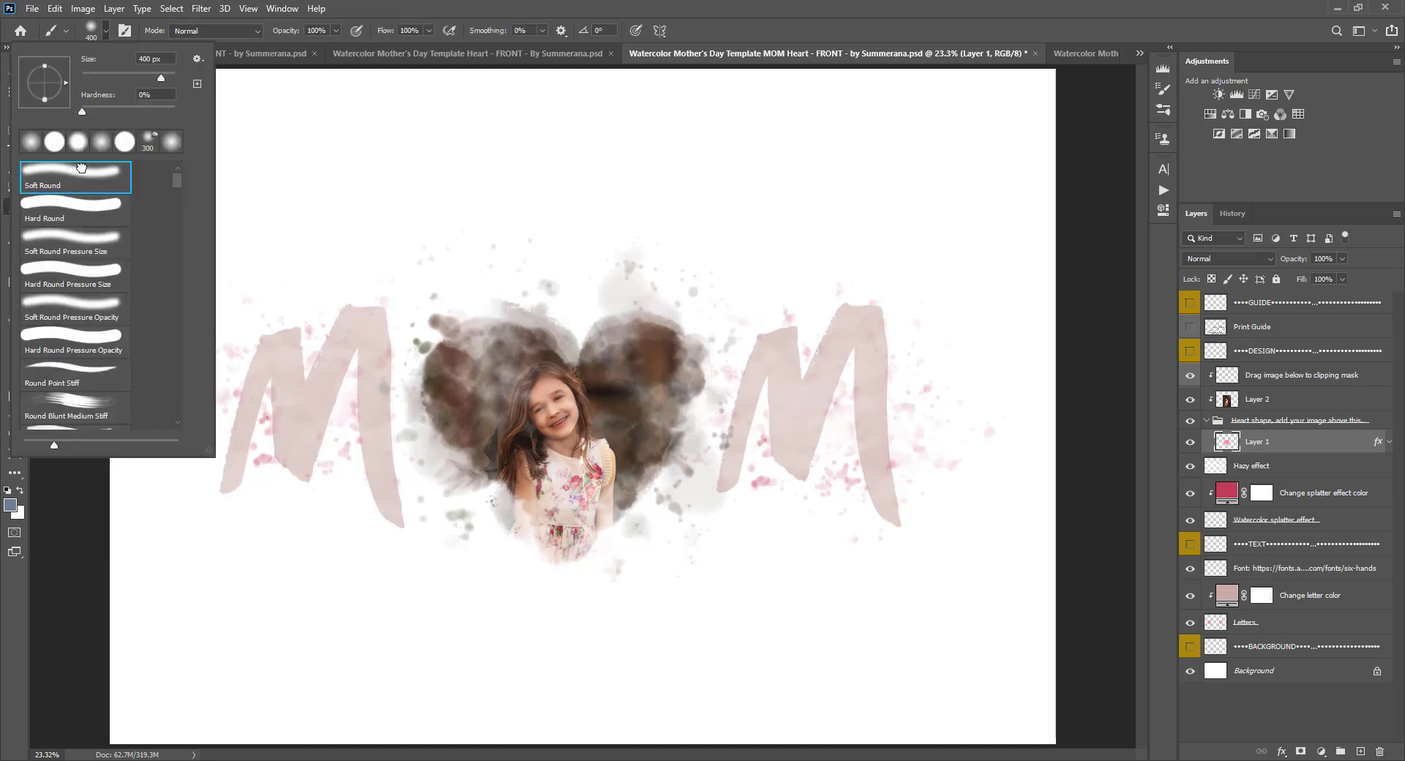
drag(83, 112, 78, 115)
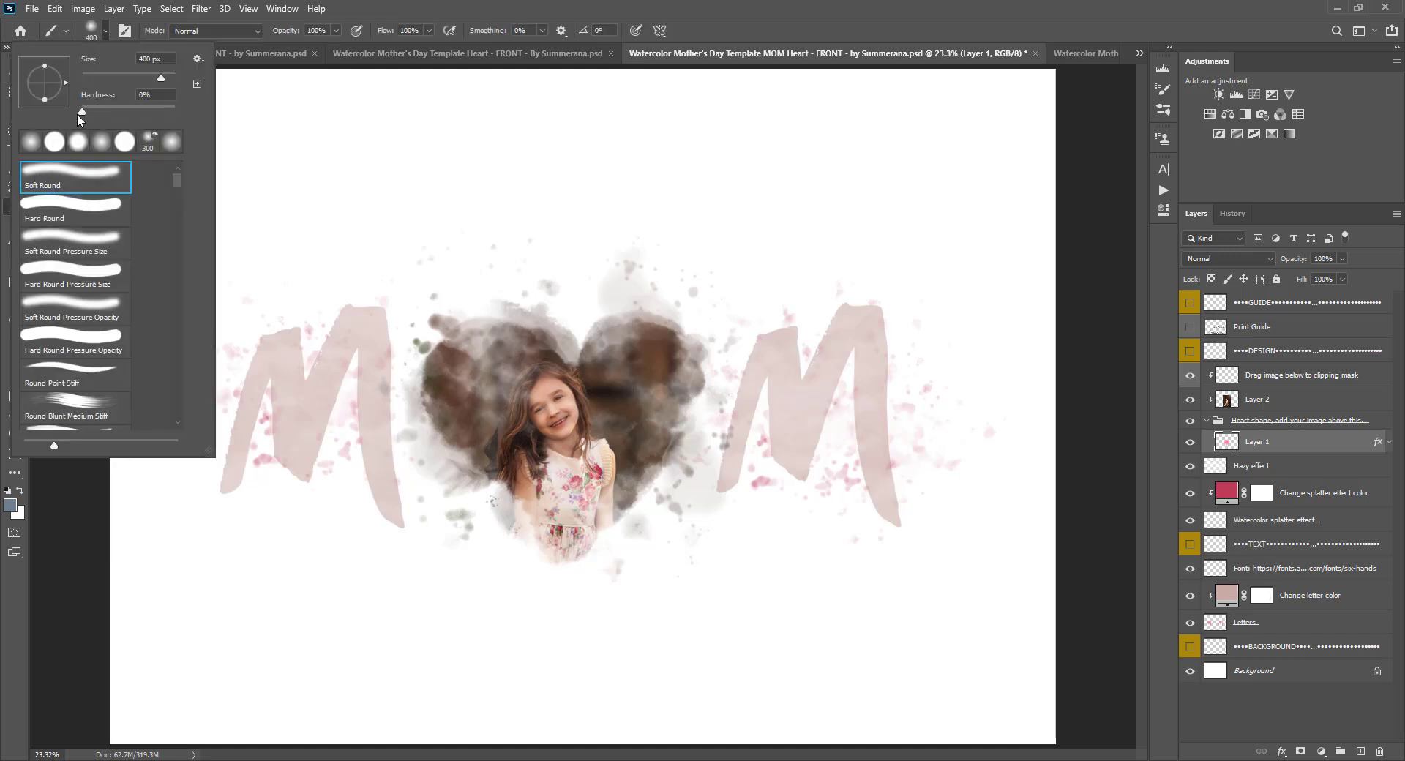
click(91, 28)
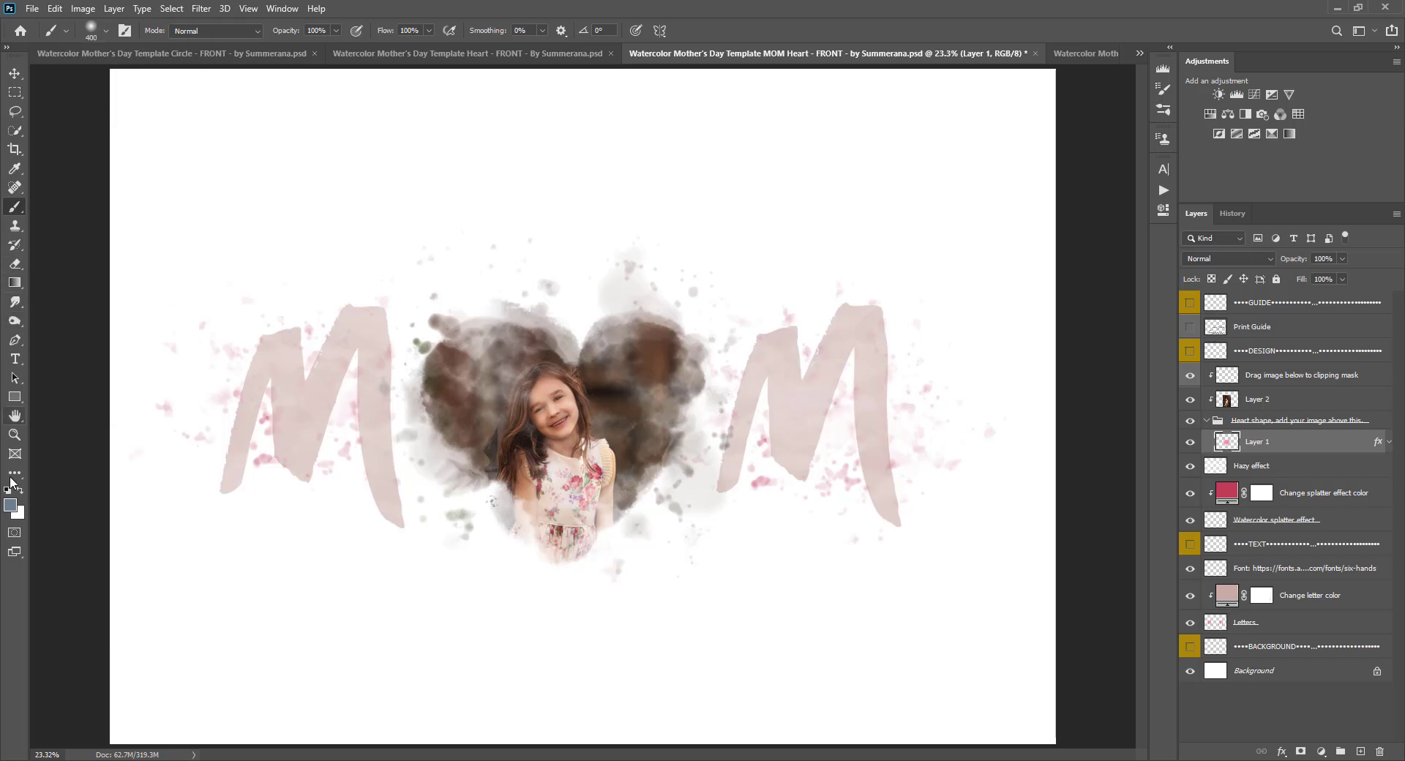
key(d)
key(bracketleft)
mouse_move(536, 404)
mouse_down()
mouse_move(544, 413)
mouse_move(544, 375)
mouse_move(525, 393)
mouse_move(554, 390)
mouse_up()
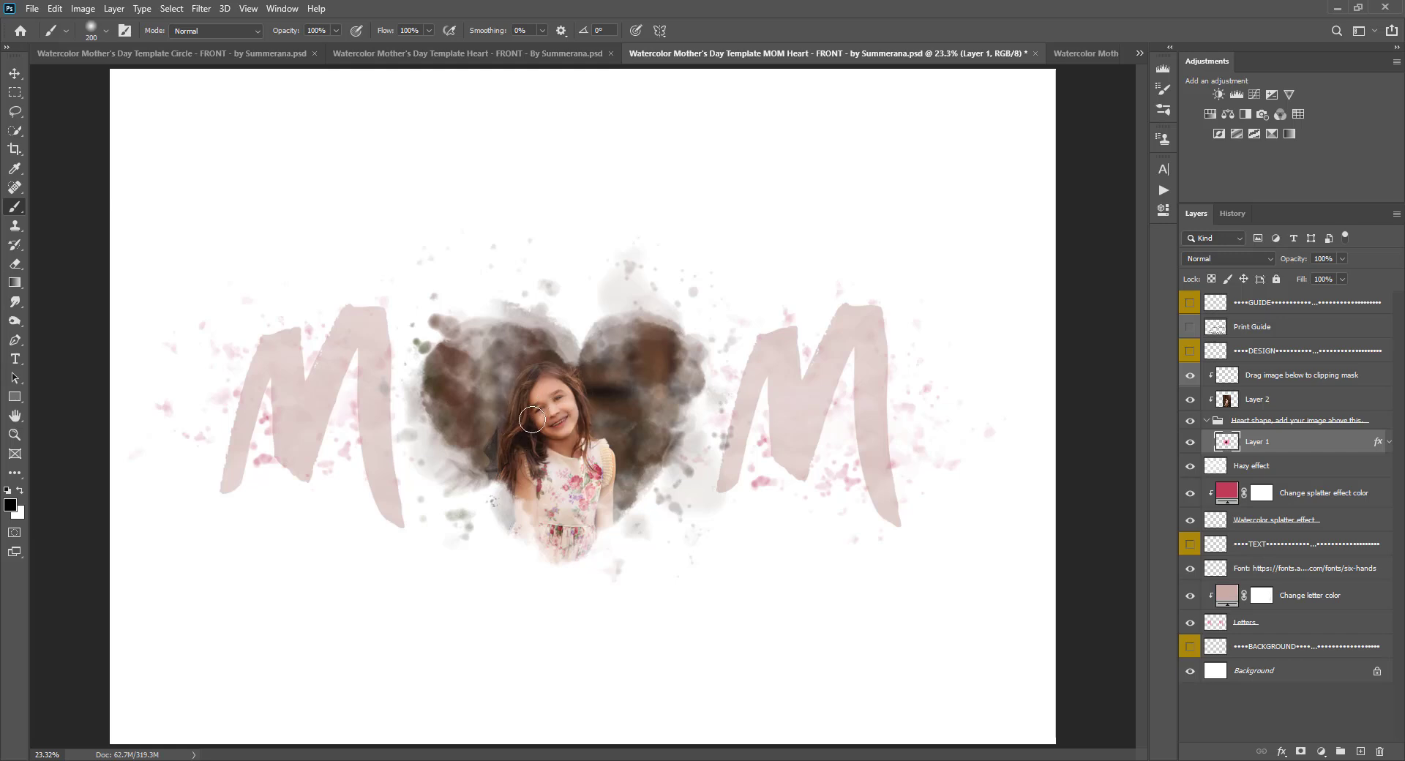
- Brush black on Layer 1 across the heart around the girl, enlarging the brush to 500, lowering opacity to 21%, and finishing at size 300
key(bracketright)
mouse_move(516, 423)
mouse_down()
mouse_move(492, 366)
mouse_move(545, 382)
mouse_move(495, 360)
mouse_move(481, 422)
mouse_up()
key(bracketright)
key(bracketright)
key(bracketright)
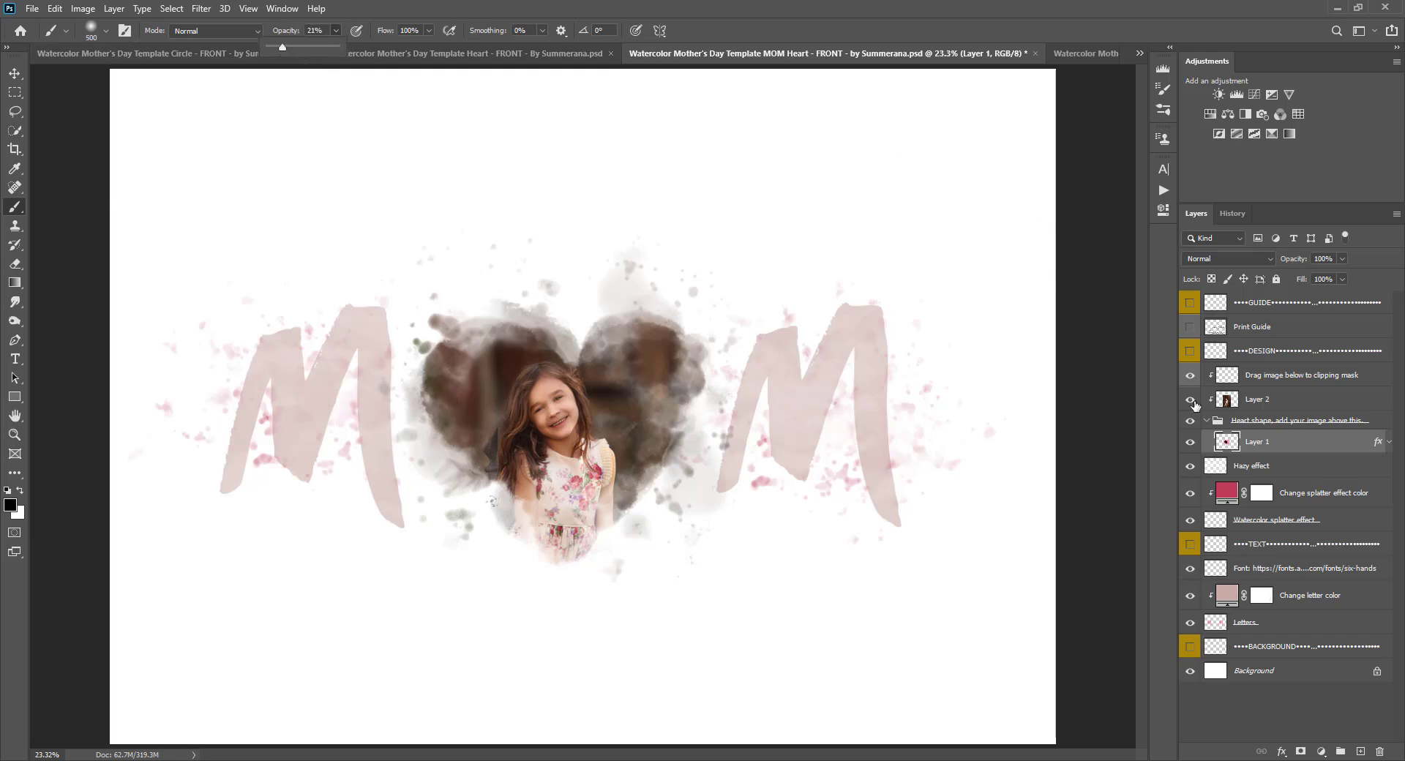
click(1232, 440)
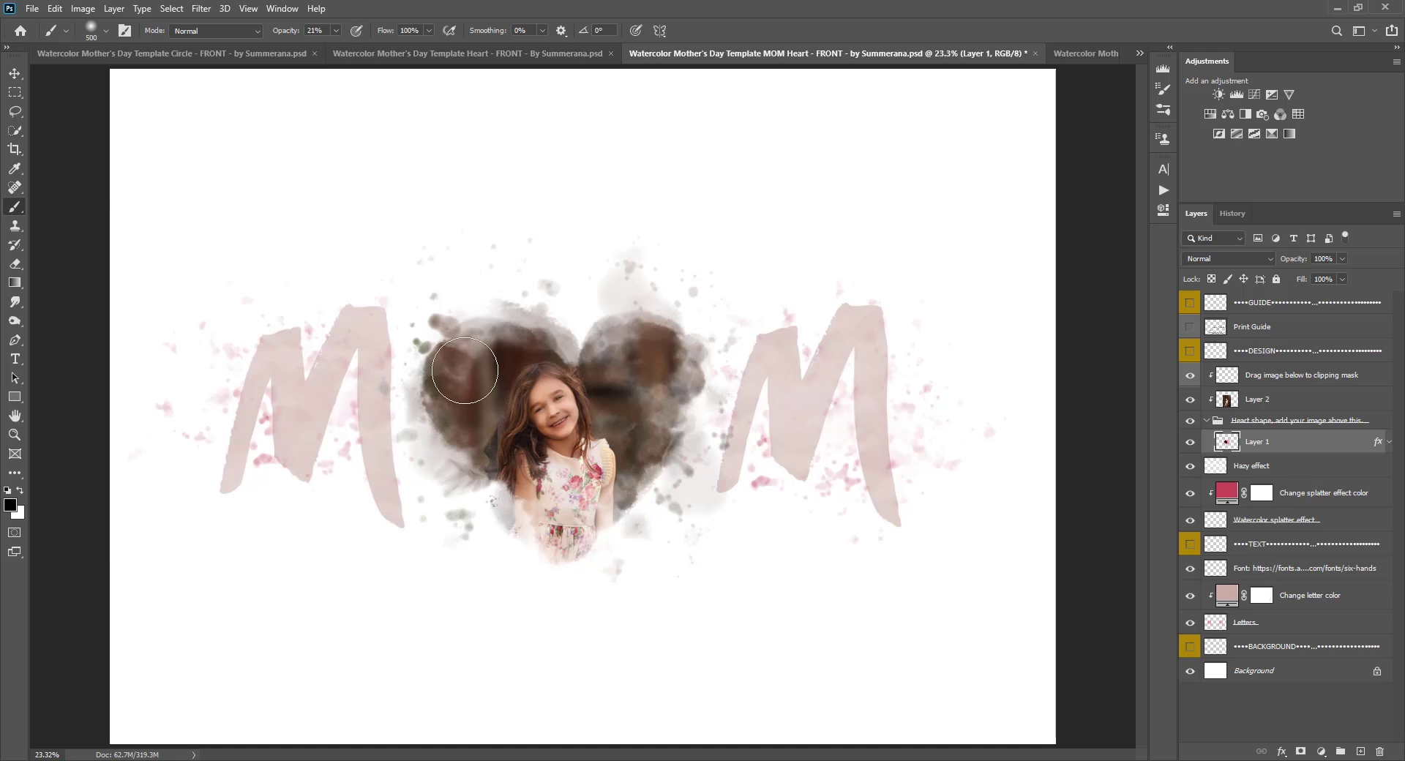
mouse_move(506, 357)
mouse_down()
mouse_move(450, 369)
mouse_move(597, 417)
mouse_move(629, 377)
mouse_move(643, 388)
mouse_up()
mouse_move(461, 415)
mouse_down()
mouse_move(492, 476)
mouse_move(522, 488)
mouse_move(466, 444)
mouse_move(511, 503)
mouse_up()
key(bracketleft)
key(bracketleft)
drag(636, 469, 616, 485)
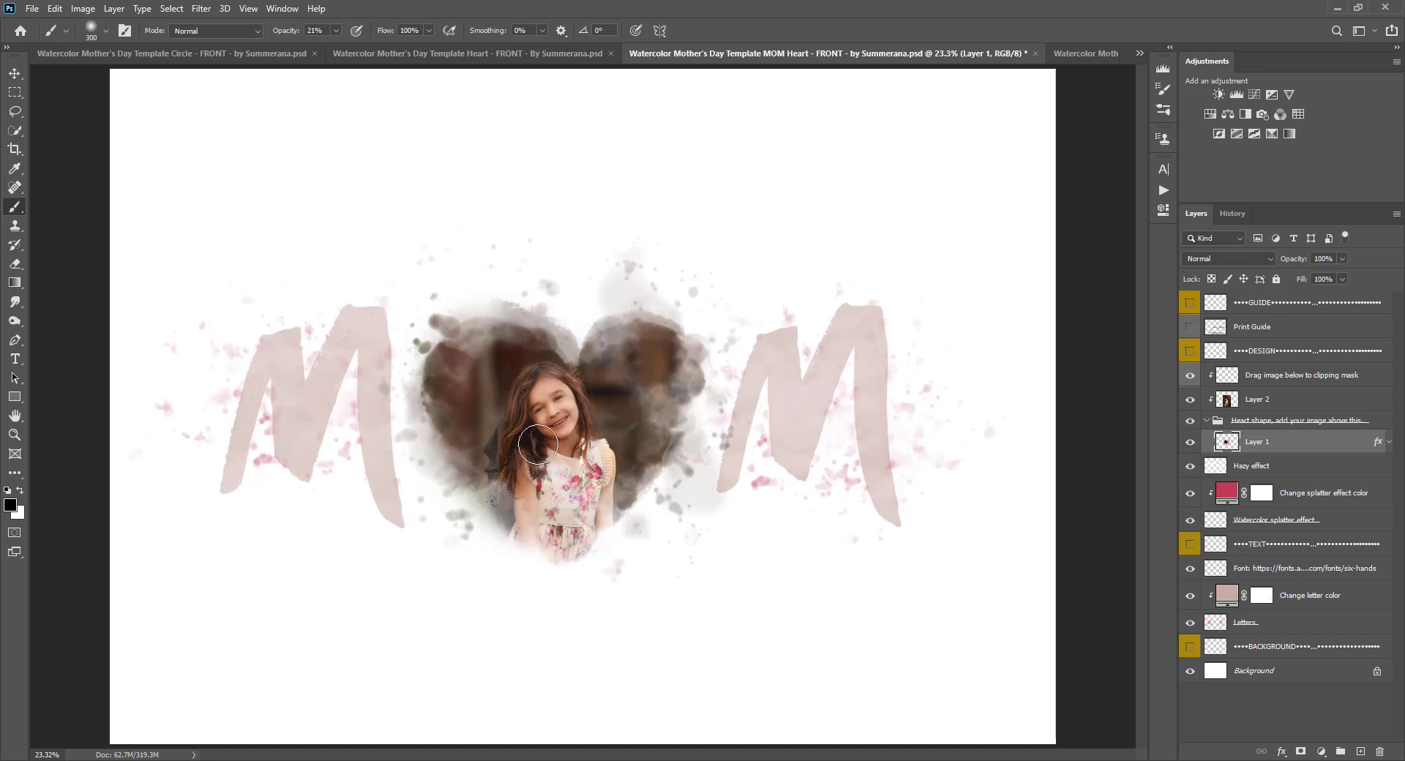
- Revert the MOM Heart document to its second Brush Tool history state and return to the layer list
click(1223, 211)
click(1235, 482)
click(1243, 496)
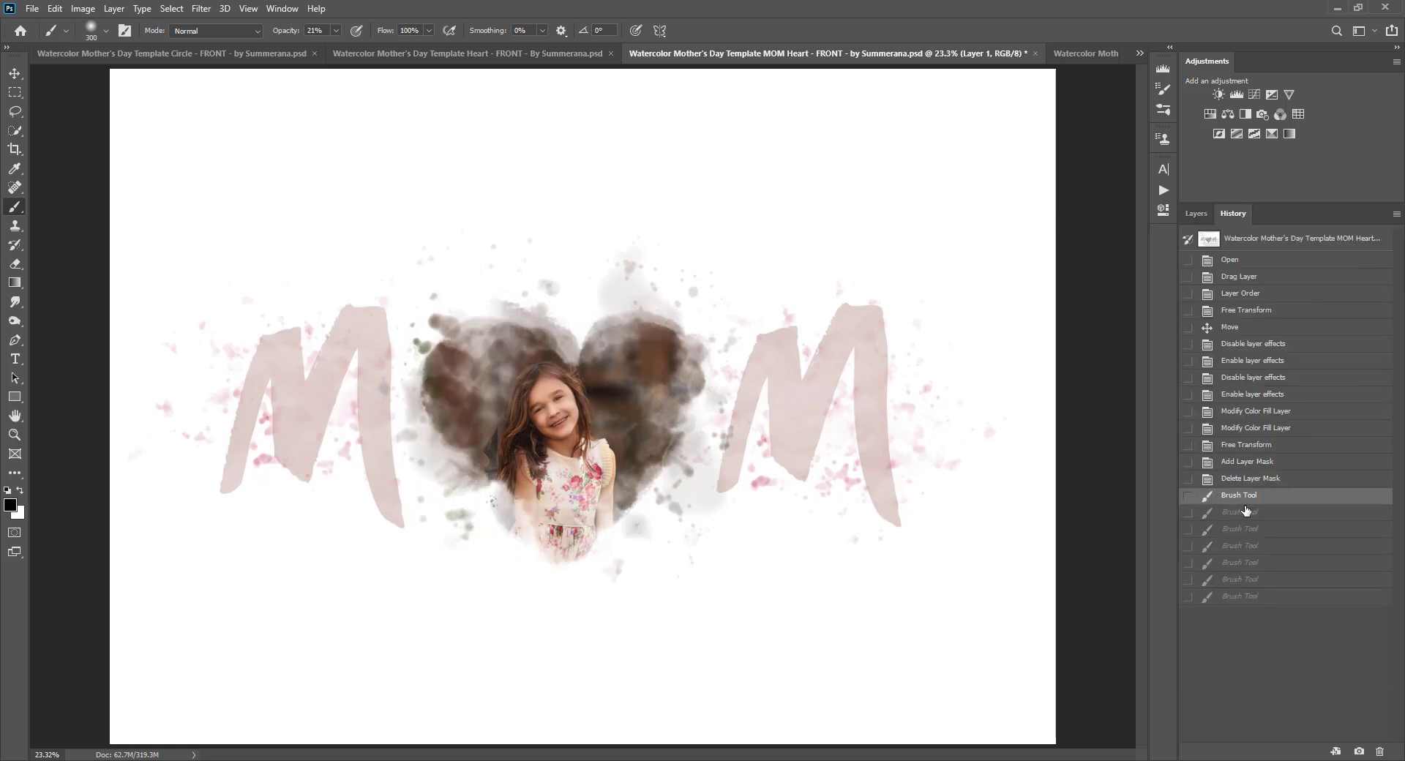
click(1246, 513)
click(1204, 214)
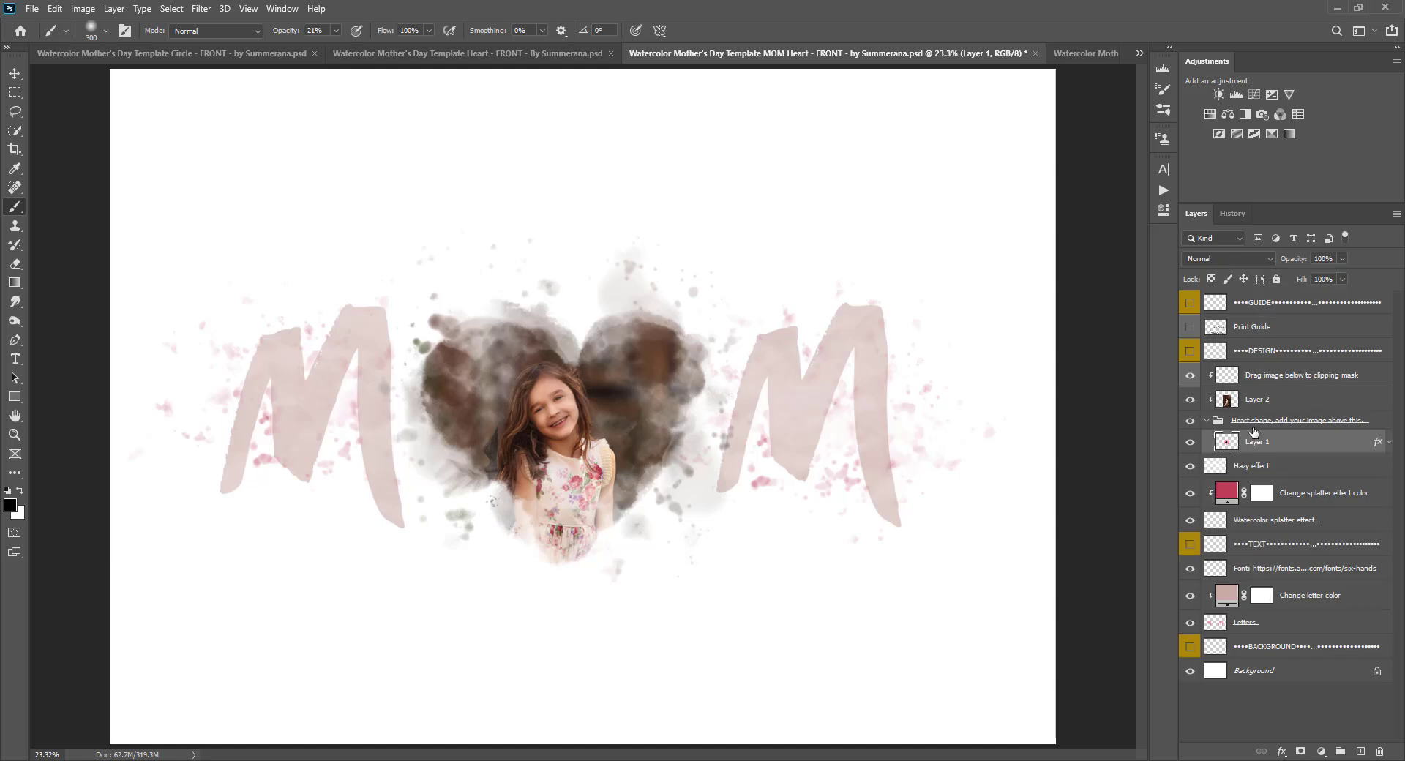
- Review the Heart, Circle, MOM Heart and MOM Circle template documents in turn with the Move tool active
click(15, 75)
click(460, 56)
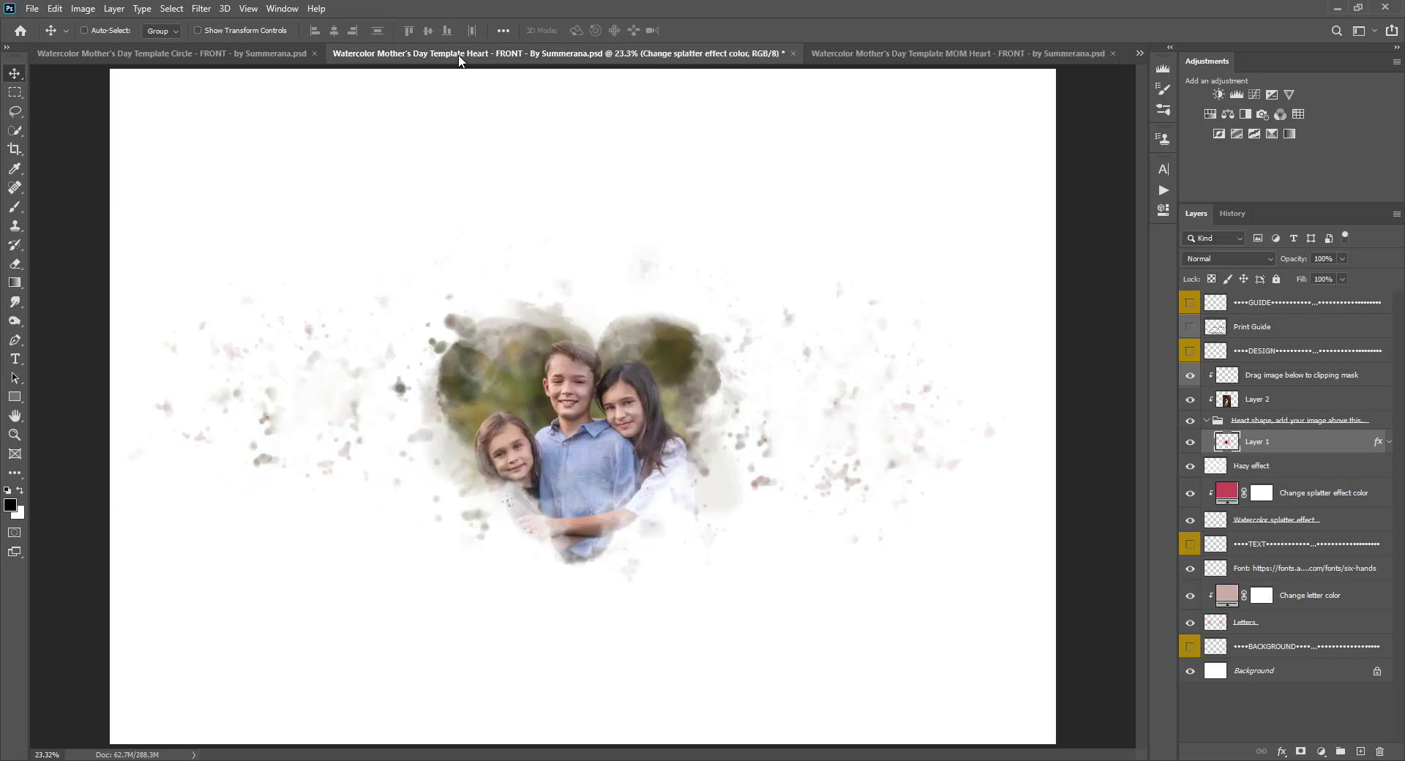
click(226, 60)
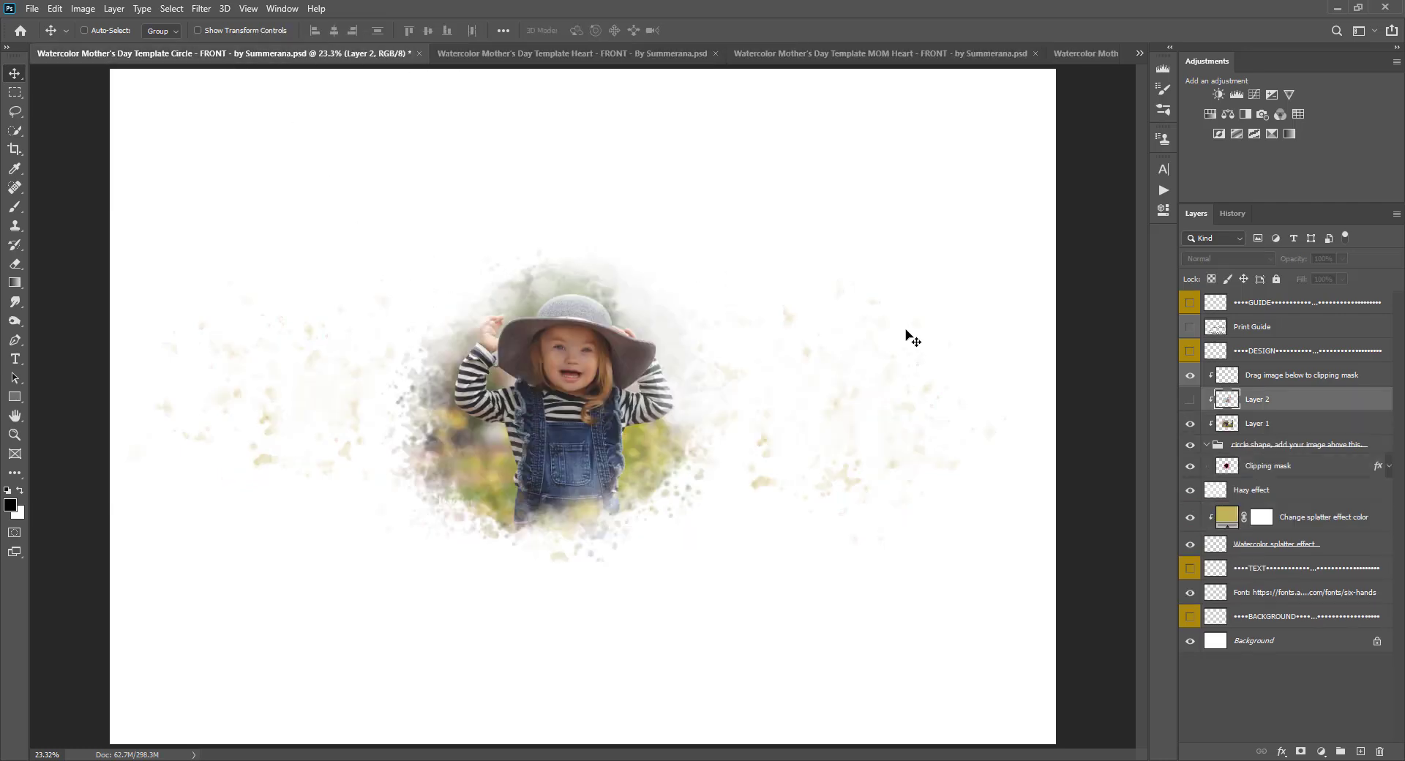
click(769, 58)
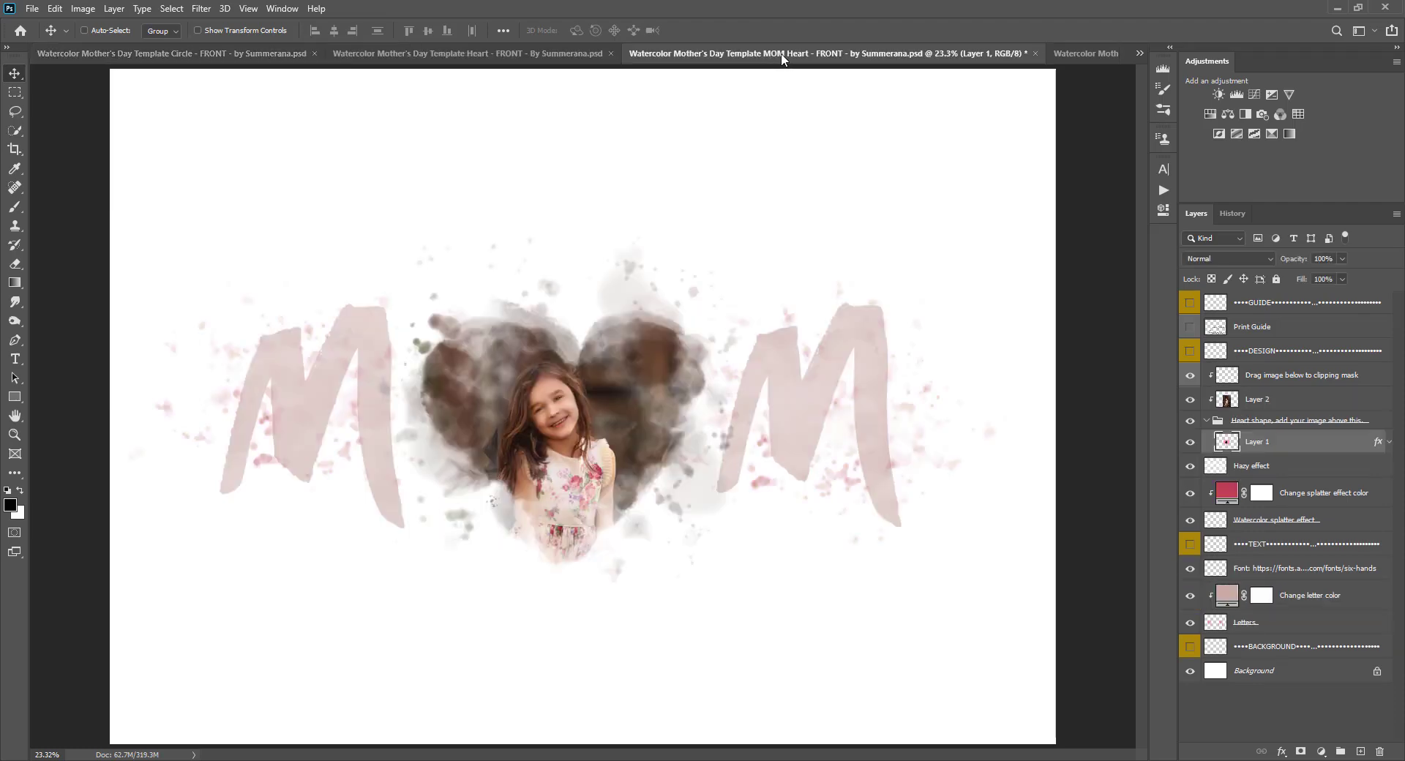
click(1098, 54)
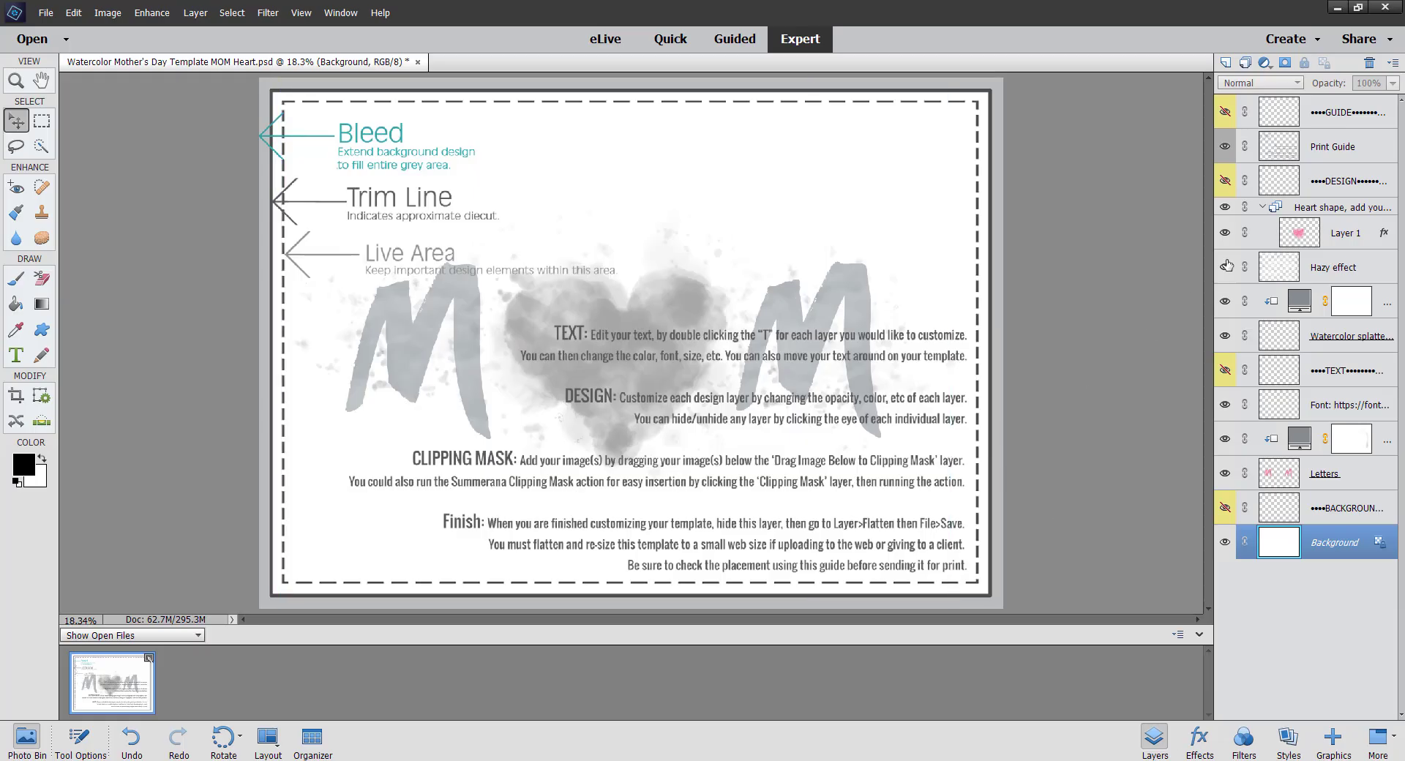
- Hide the Print Guide layer in the MOM Heart template and select the heart shape group
click(1317, 215)
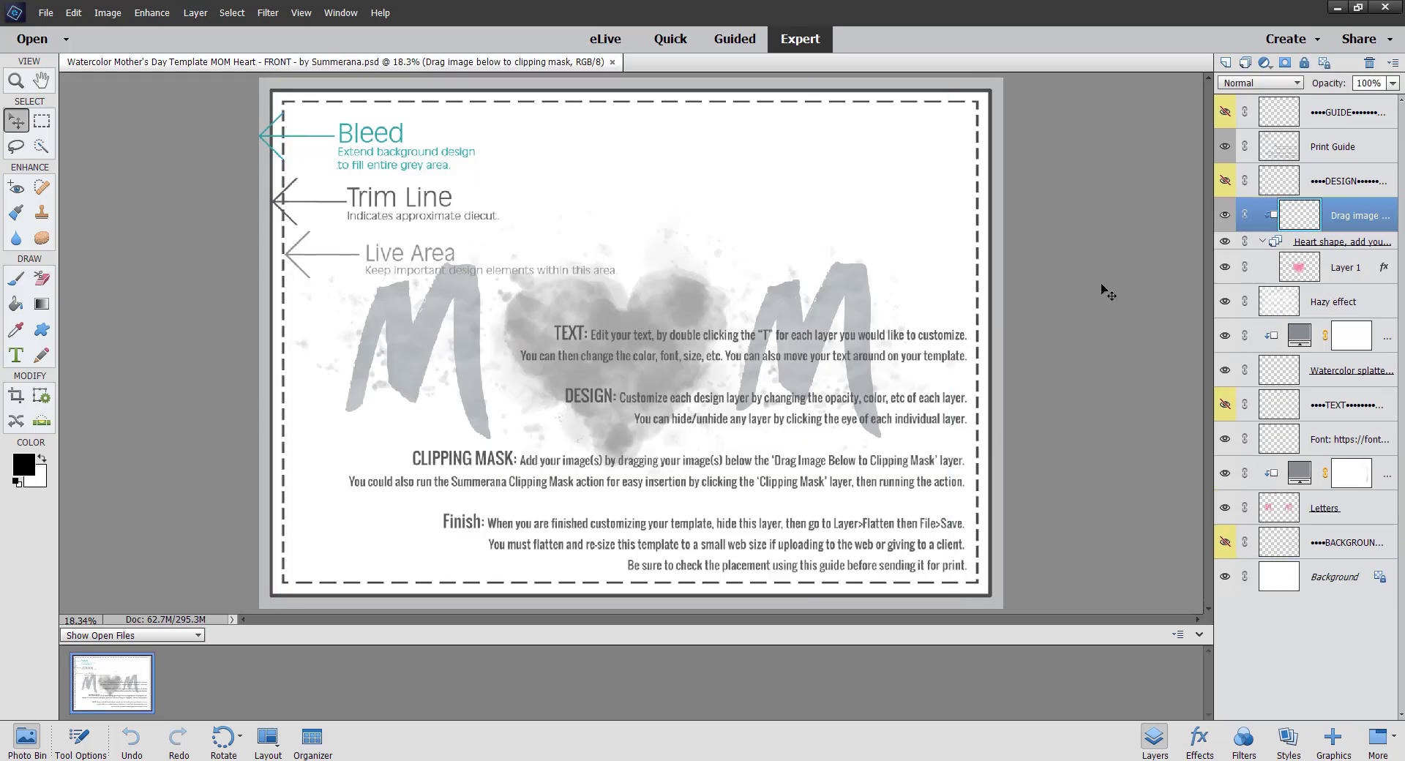
click(1224, 148)
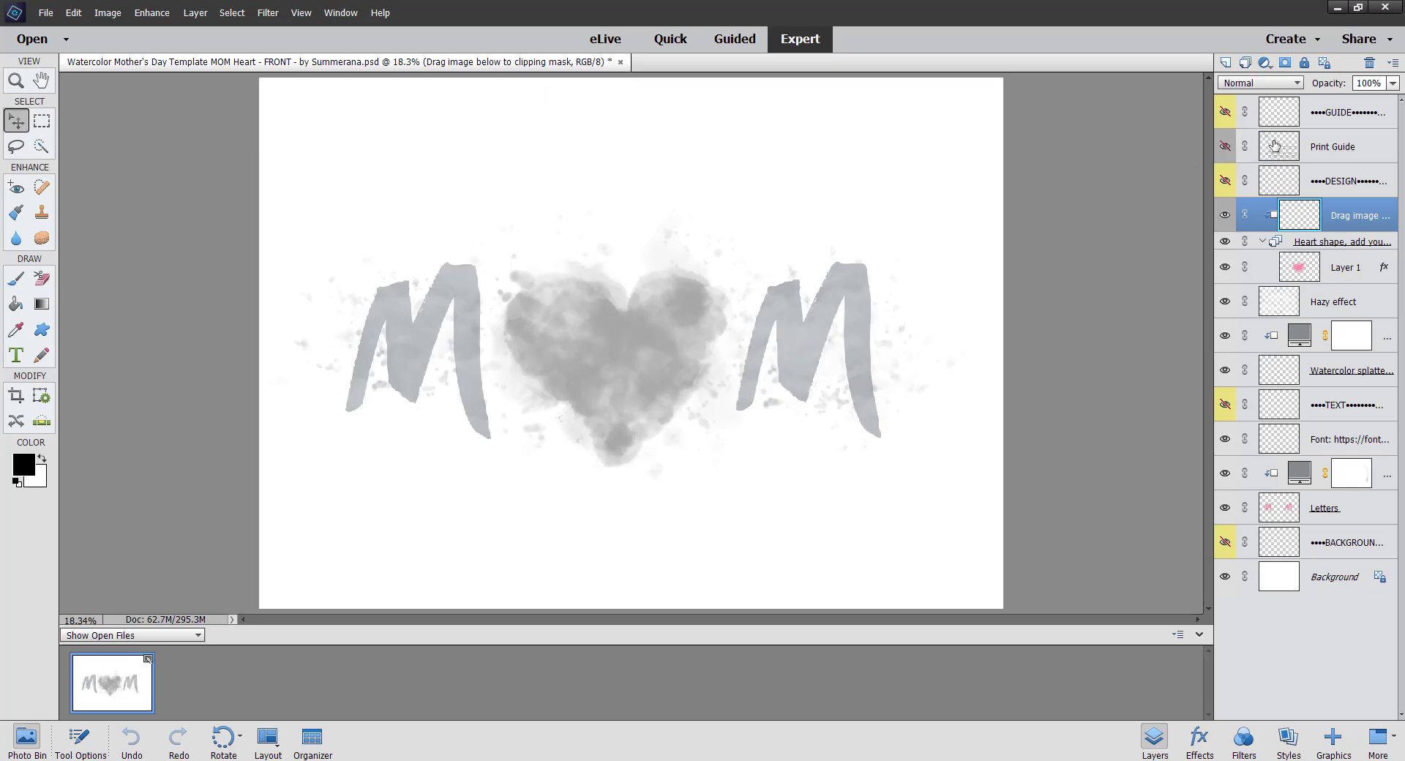
click(1335, 149)
click(1297, 221)
click(1275, 243)
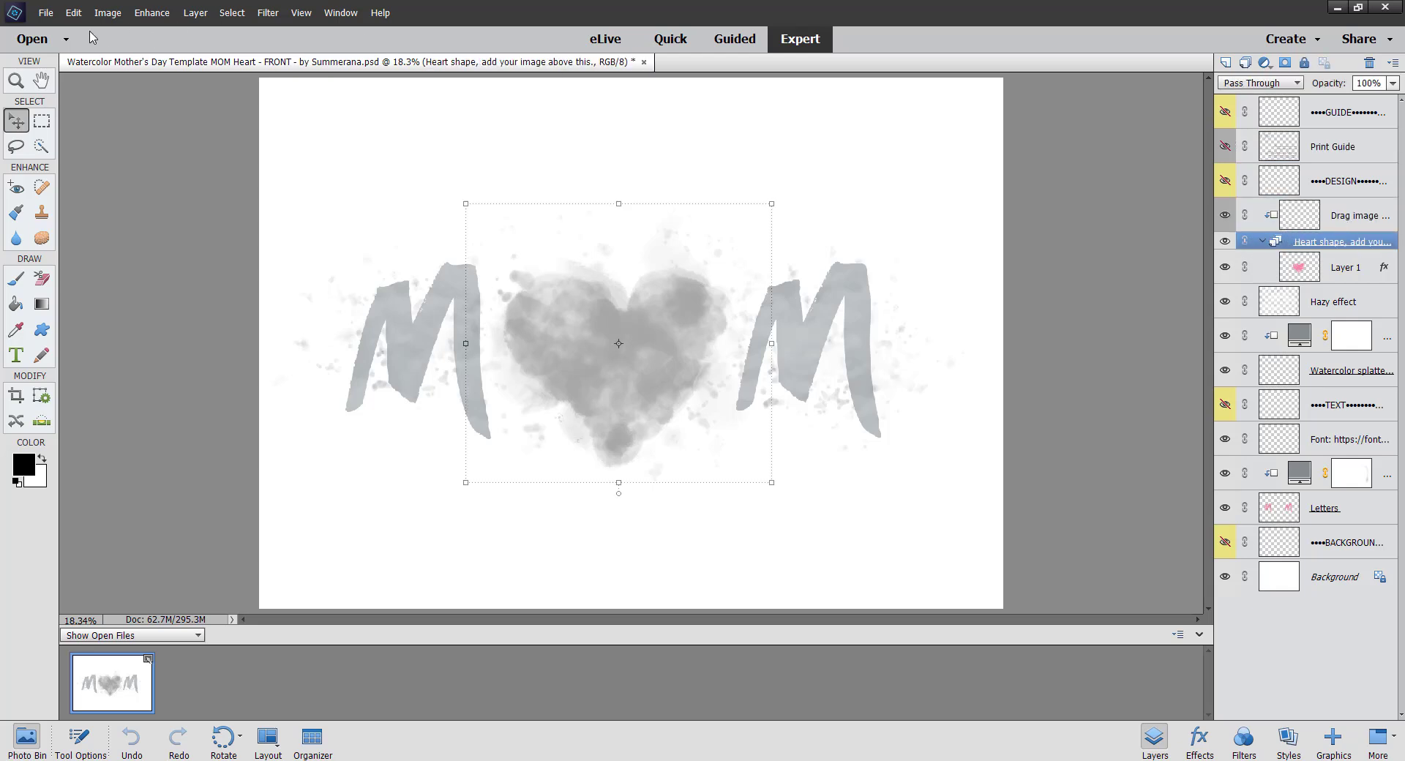
- Place the photo of the mother with two children on the bed from the Watercolor Mother's Day Template folder above the heart group
click(44, 14)
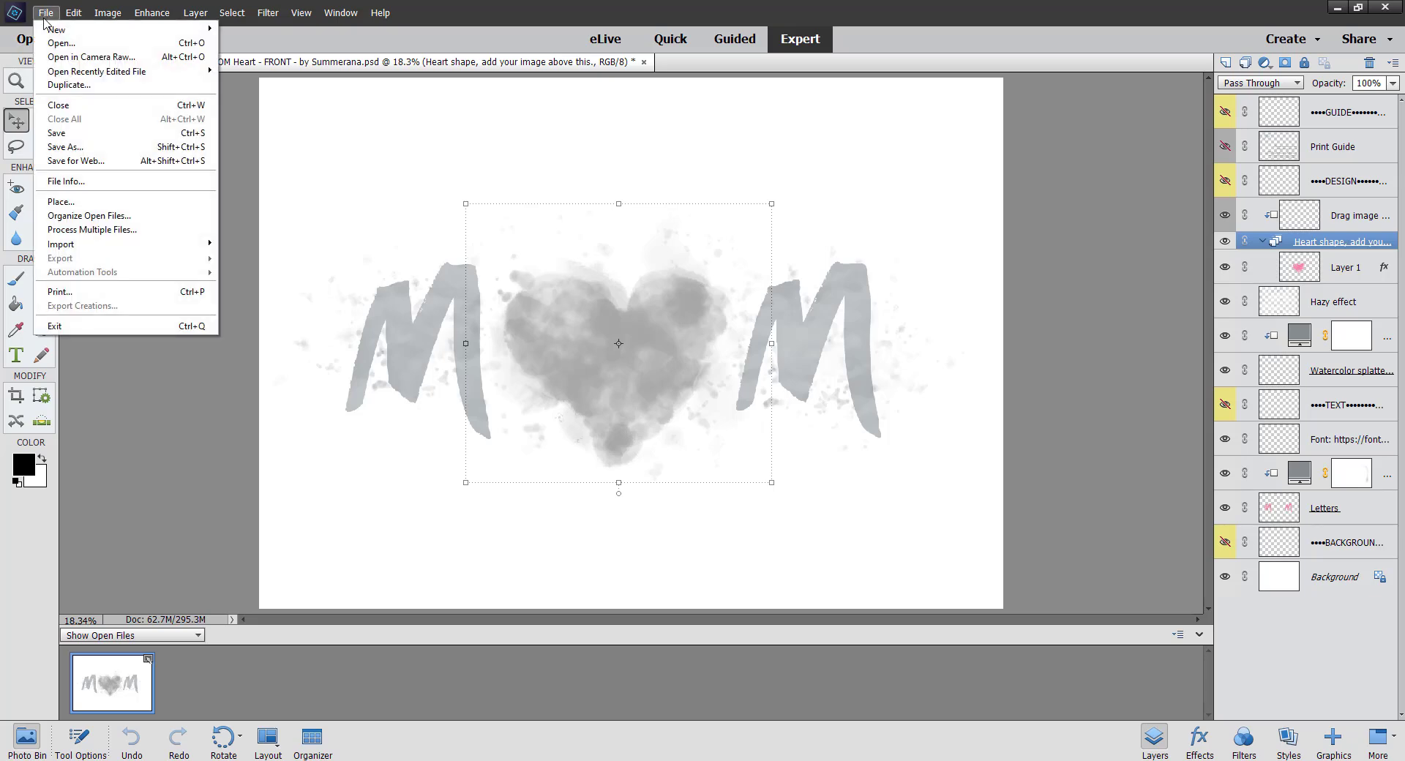
click(66, 202)
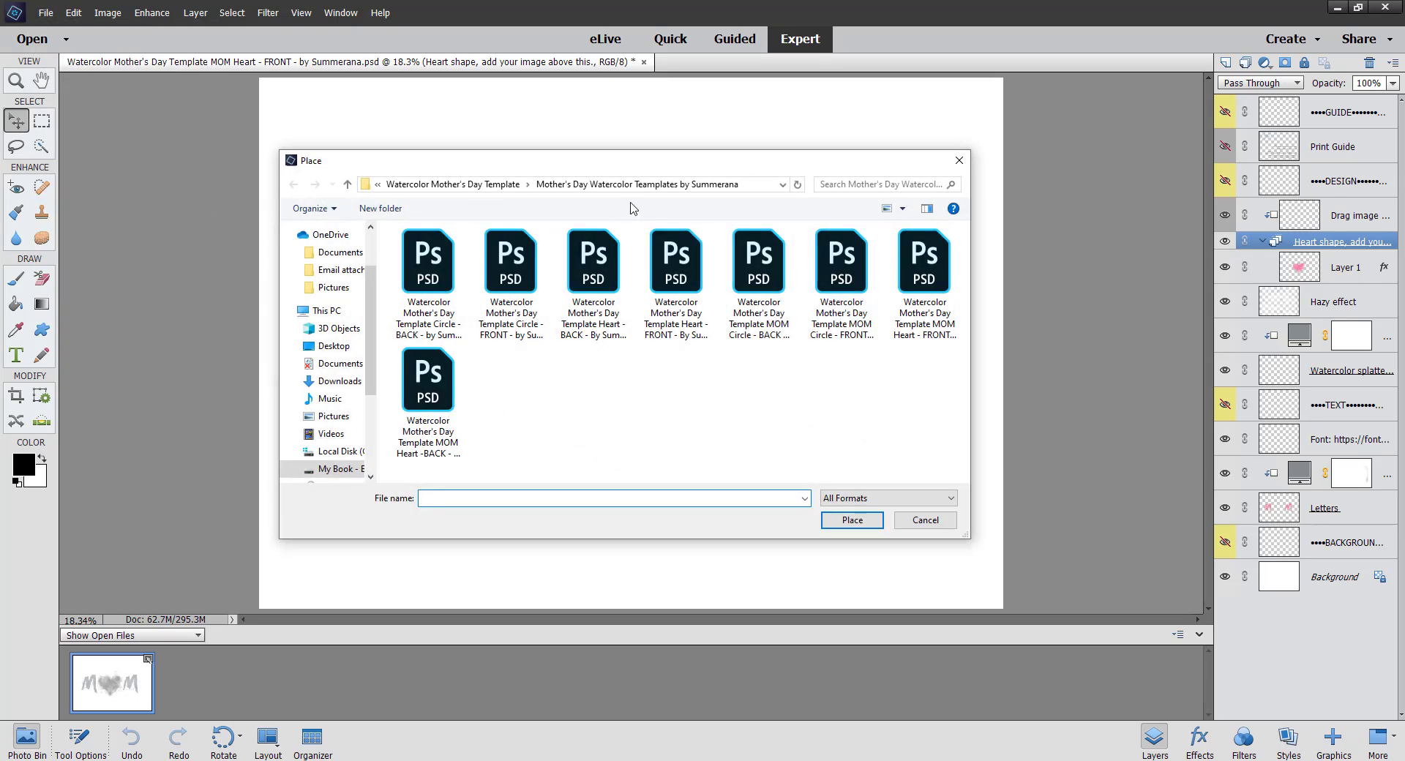
click(489, 186)
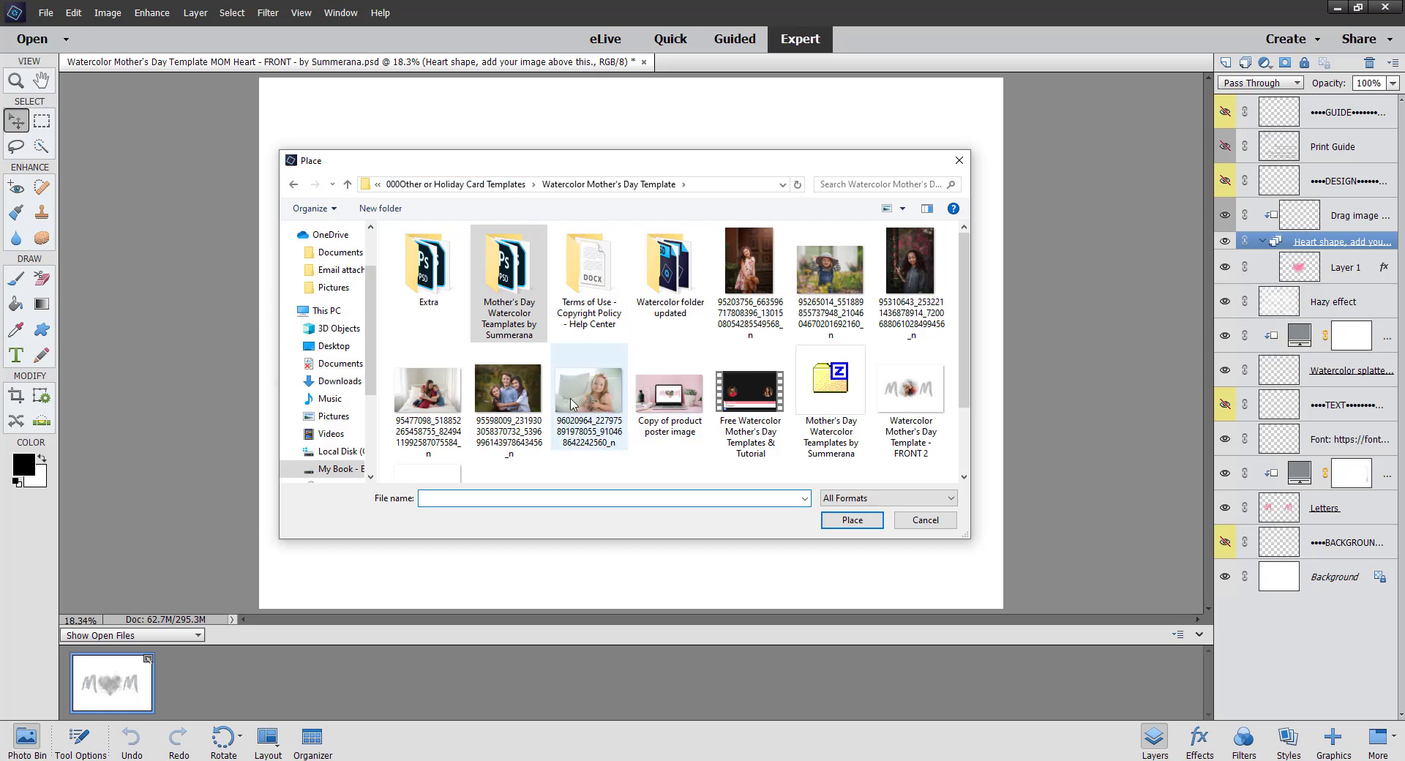
click(431, 394)
click(851, 519)
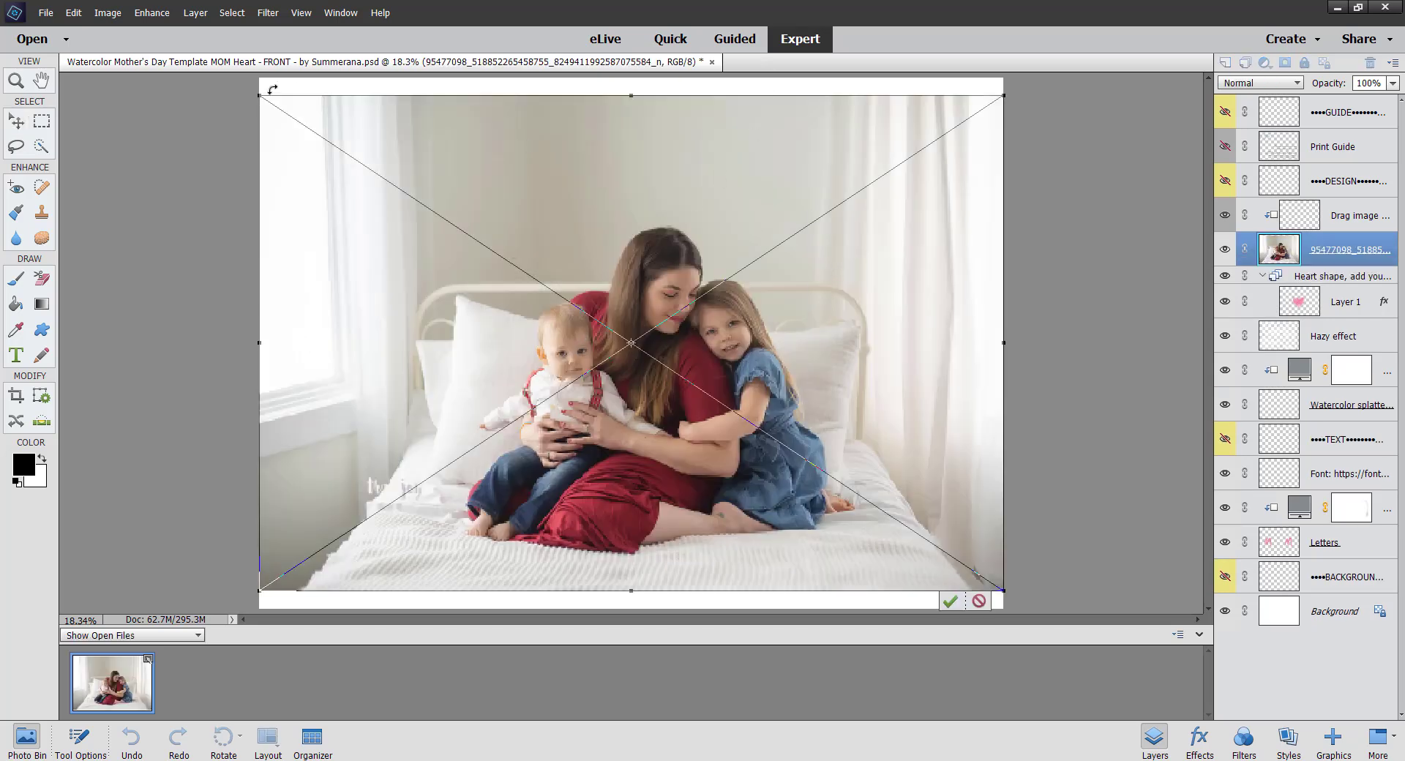
- Shrink the placed photo, position it over the heart between the two M letters, and commit the placement
drag(255, 92, 624, 199)
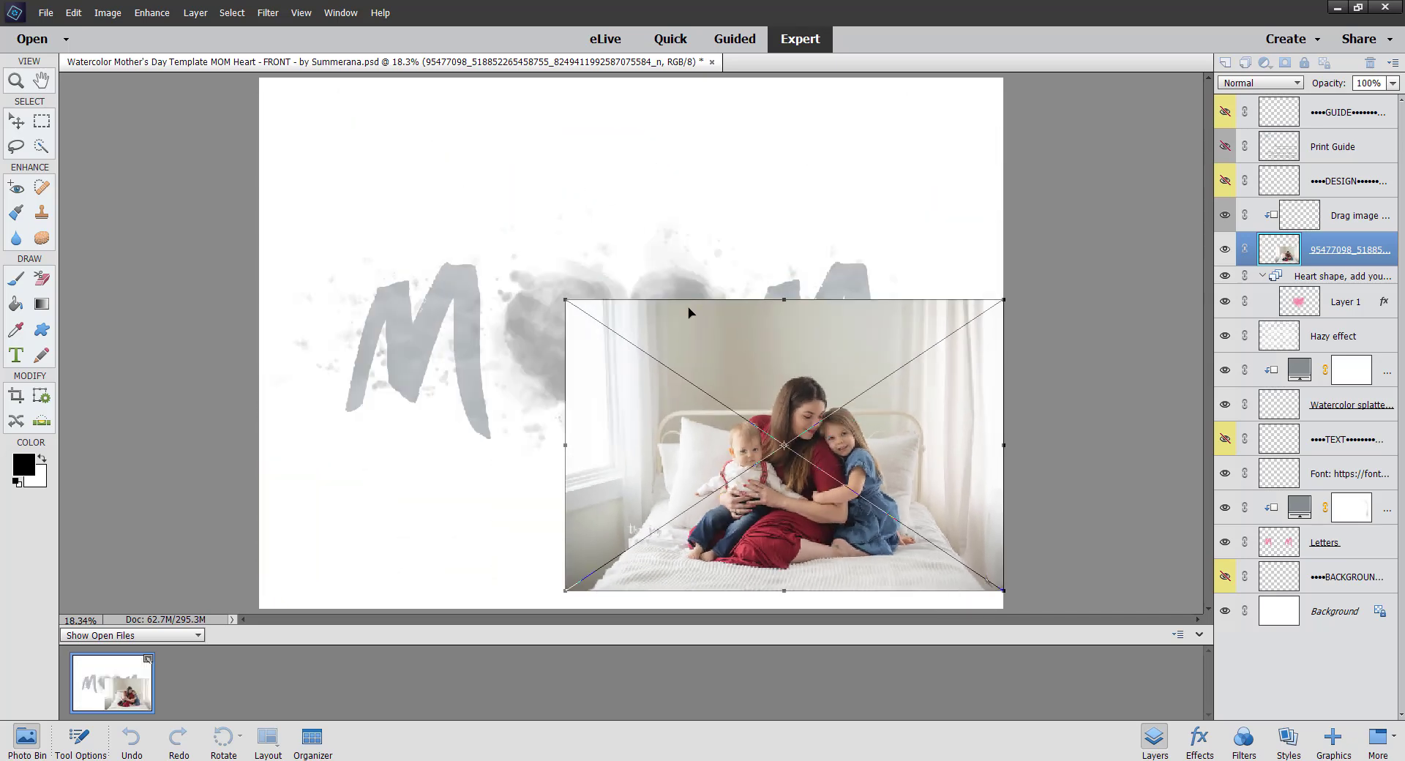
drag(691, 310, 614, 224)
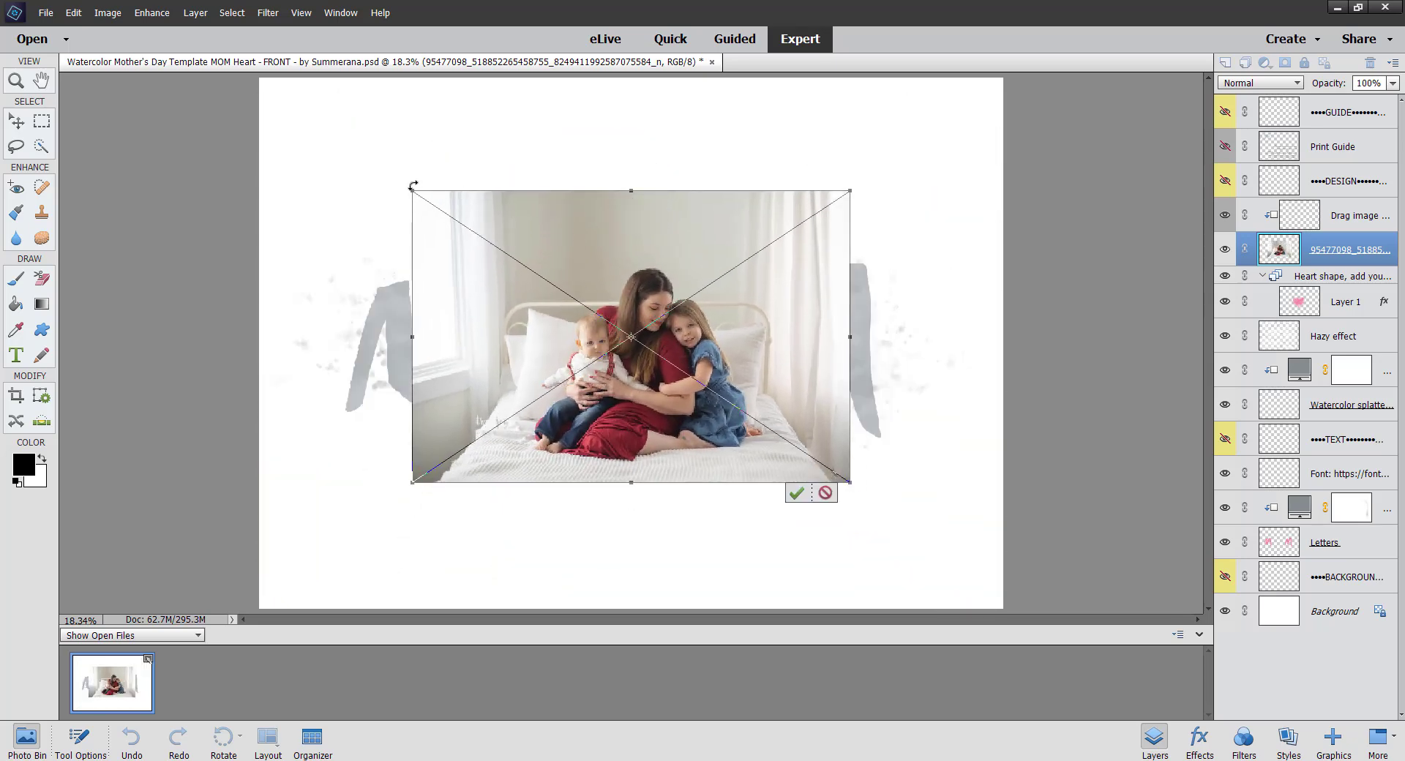
drag(412, 186, 455, 213)
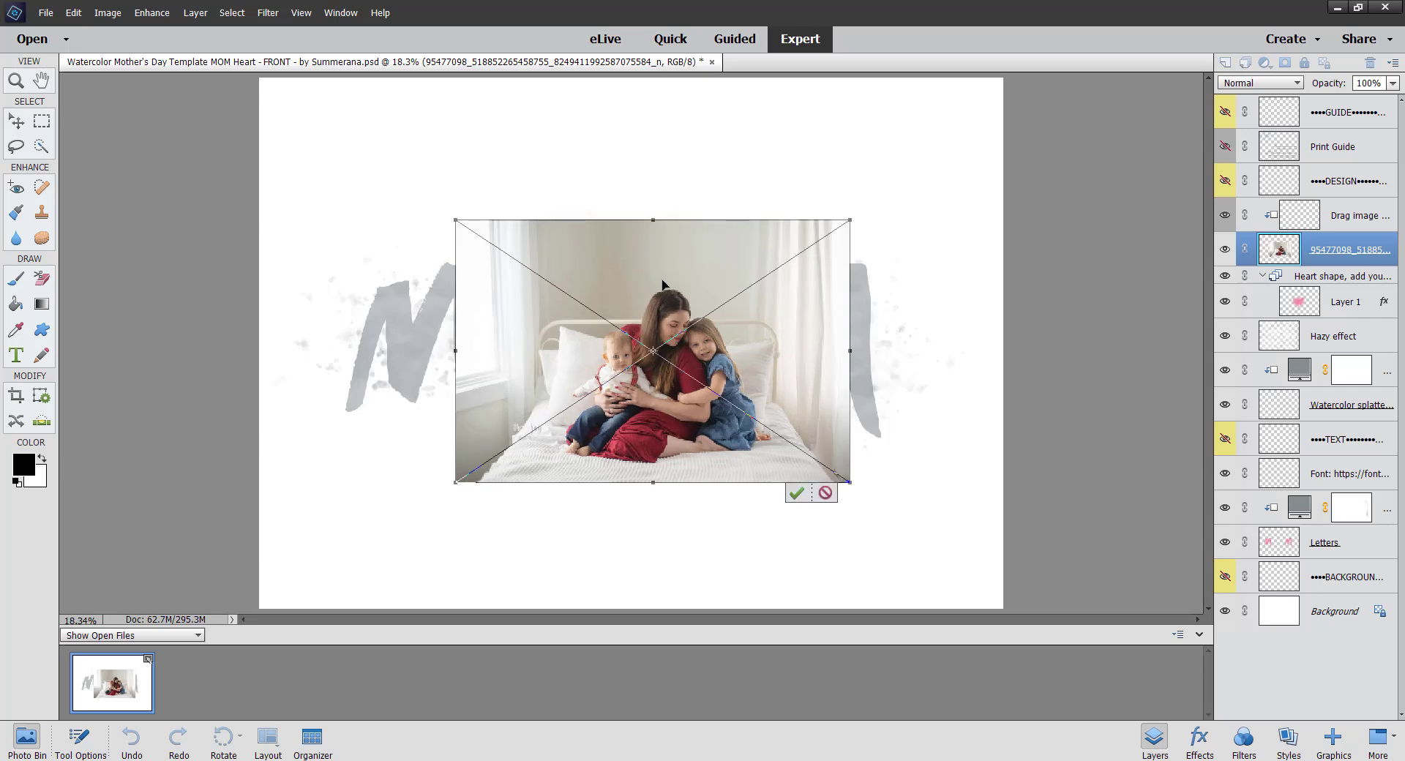
drag(660, 283, 641, 277)
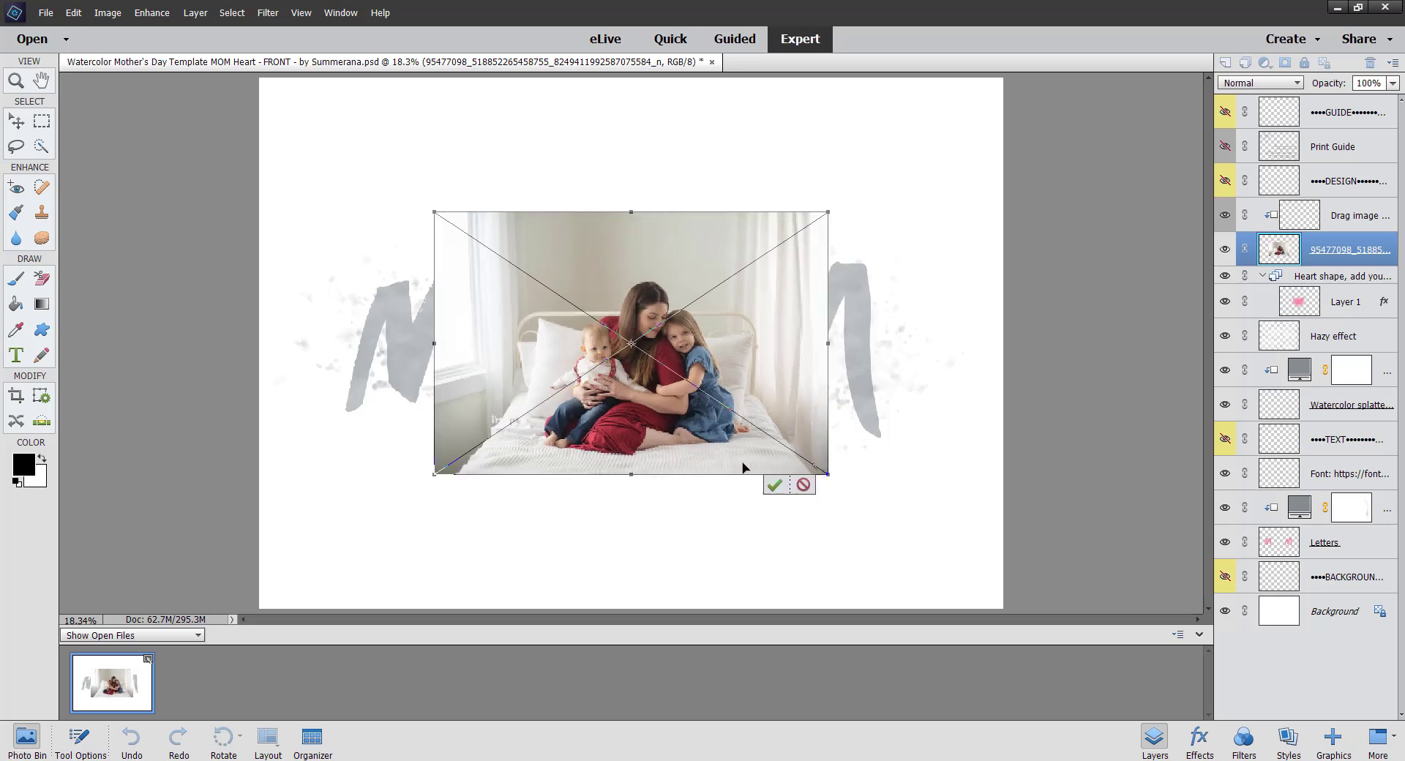
click(773, 487)
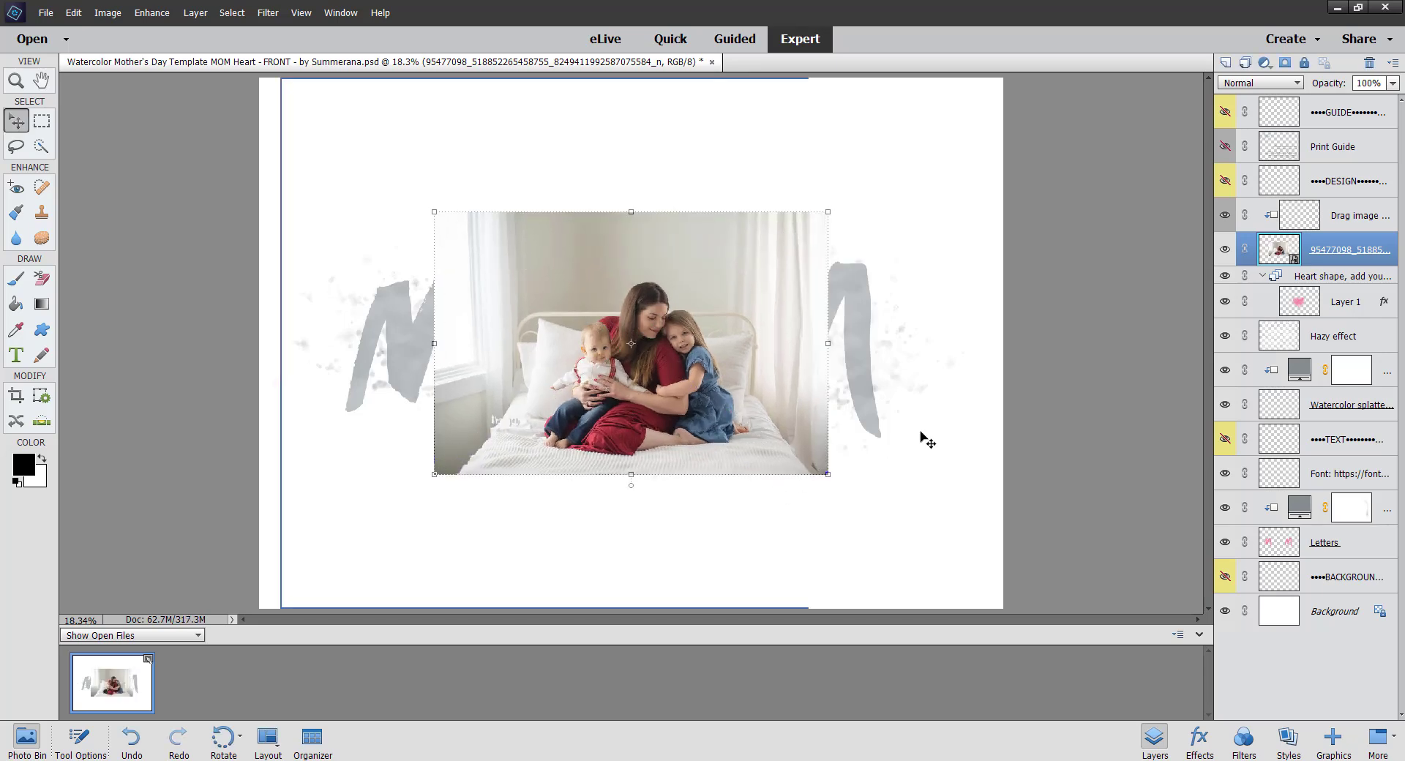
- Create a clipping mask from the placed photo layer onto the heart shape group
right_click(1332, 246)
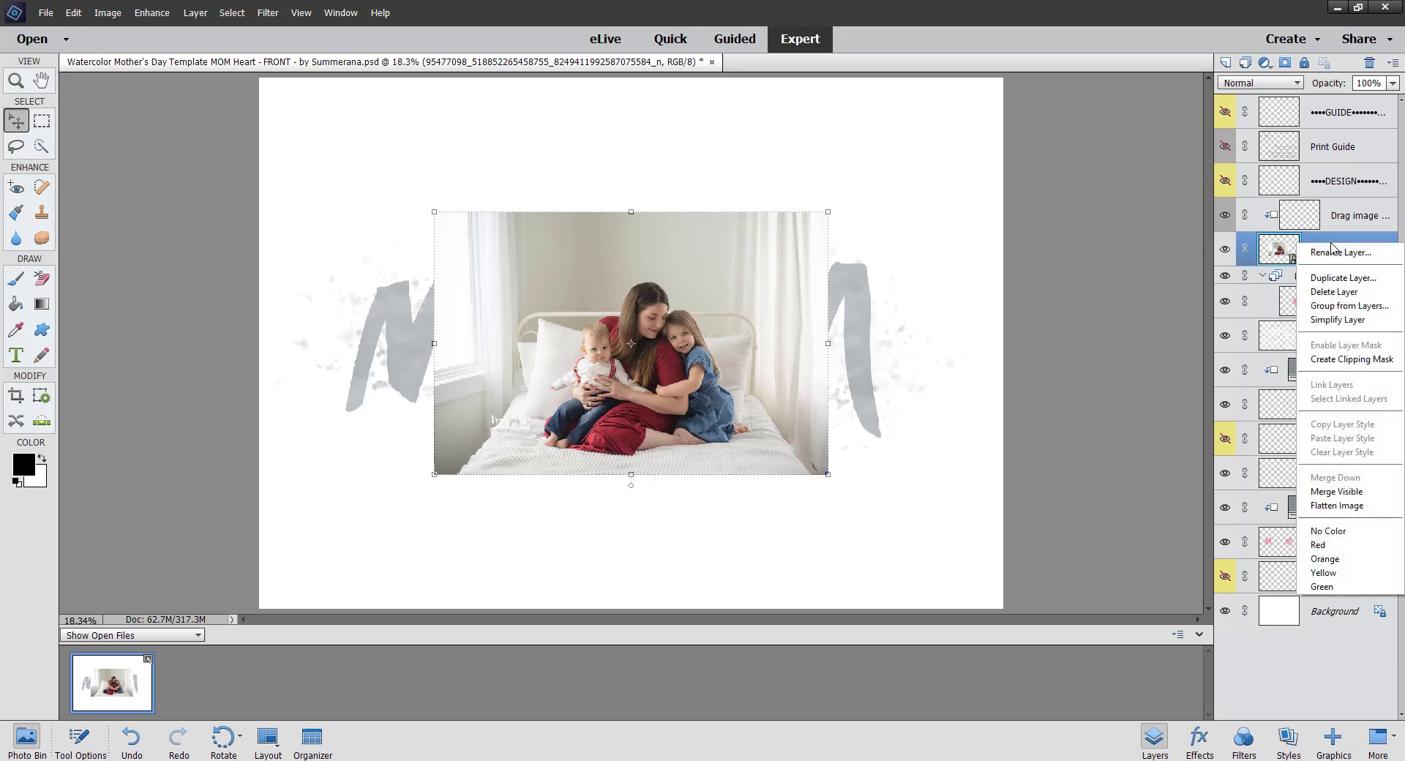
click(1337, 364)
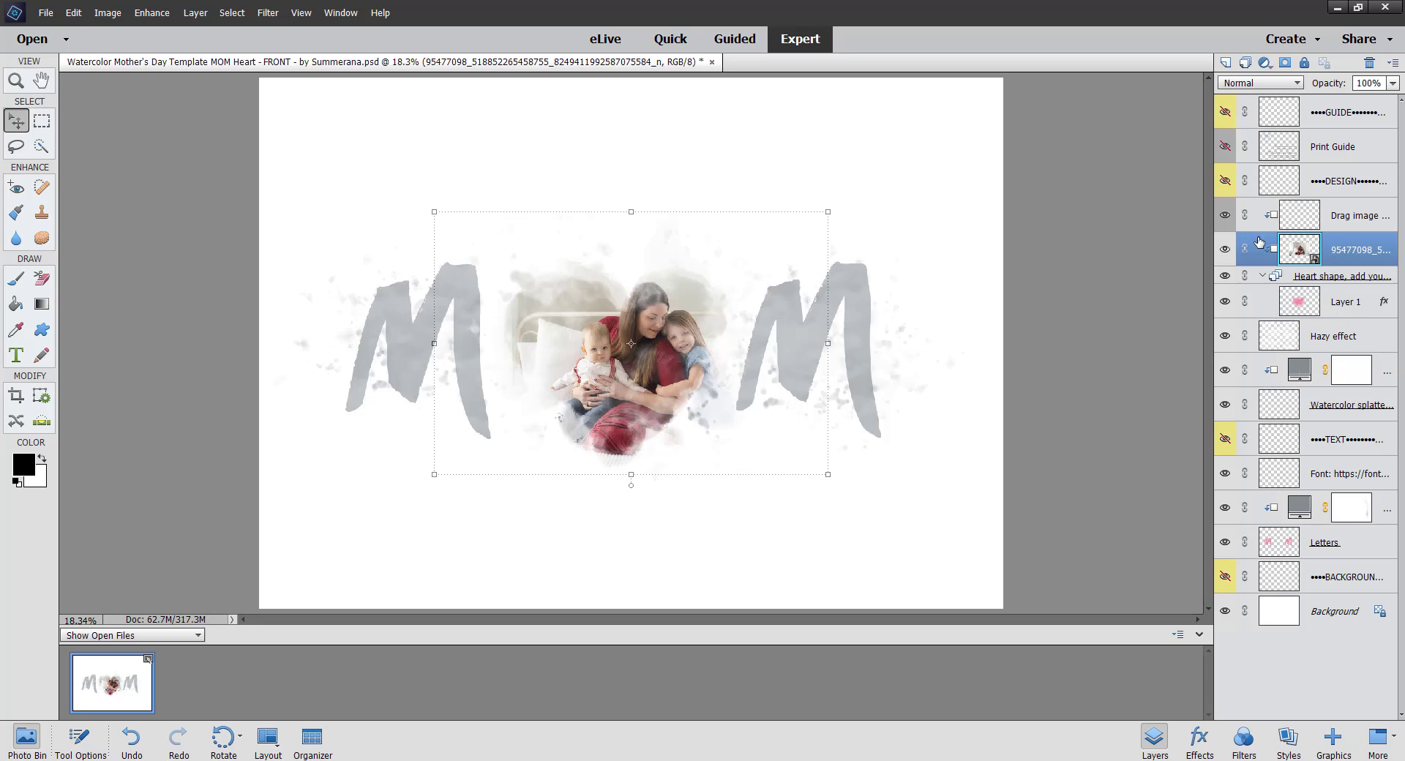
right_click(1342, 249)
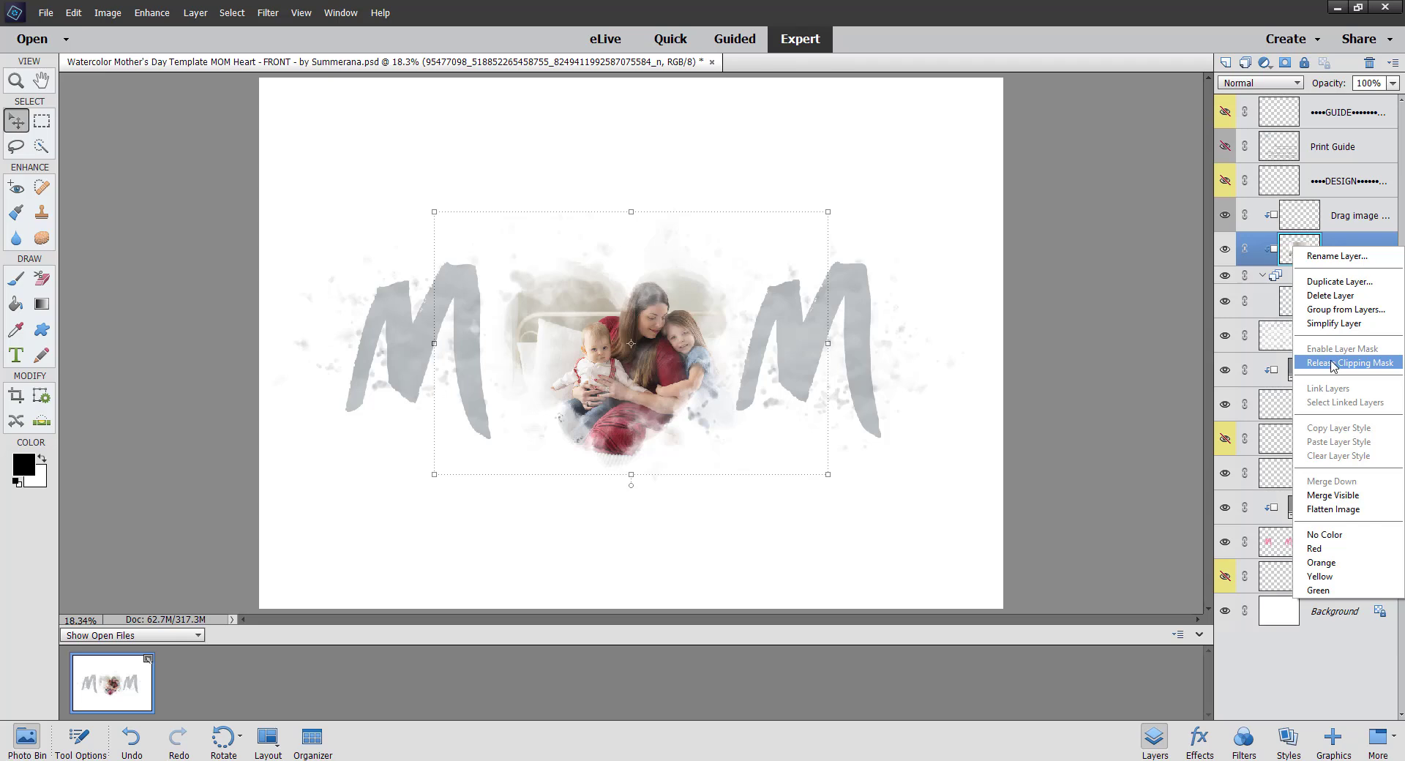
click(1354, 241)
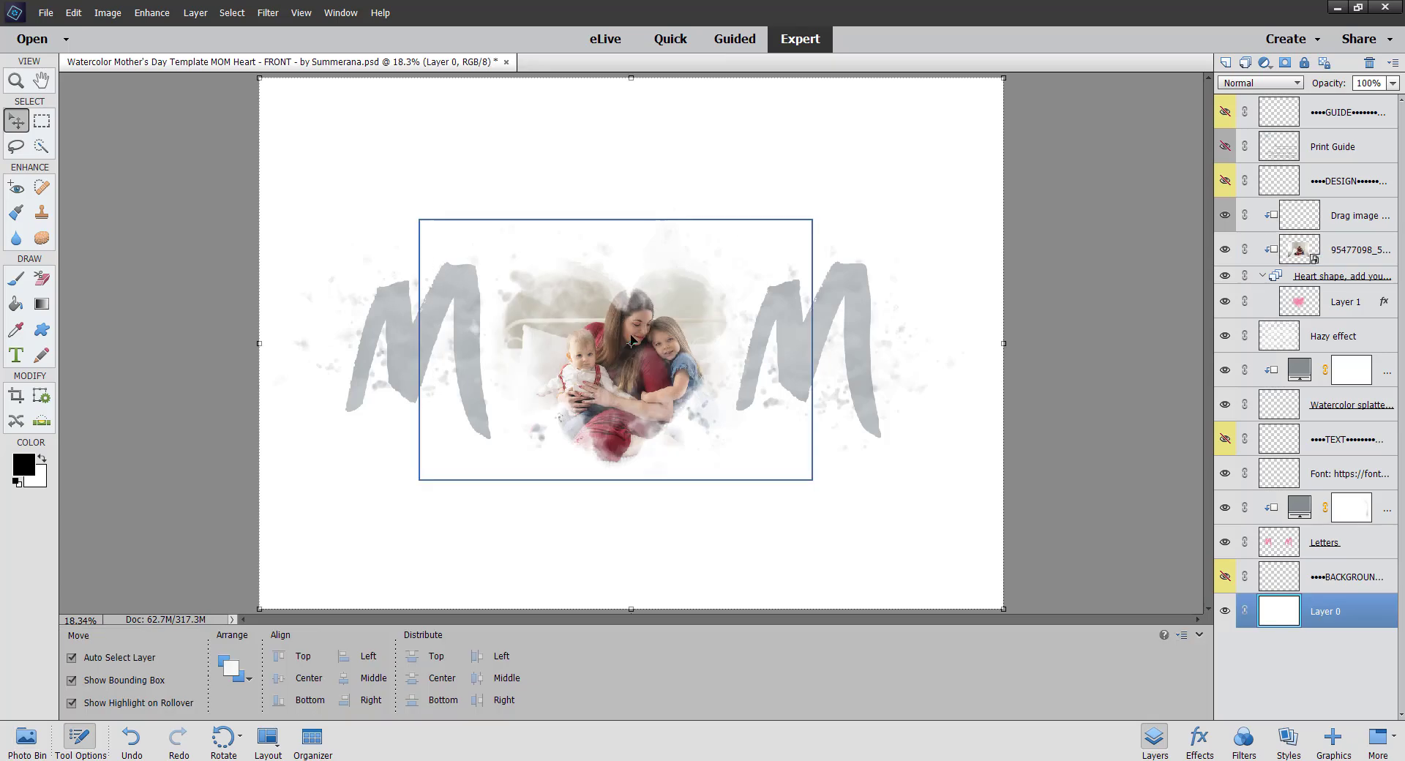
- Free-transform the clipped photo with Constrain Proportions enabled, scaling it to about 39.13% and moving the family back into the heart
click(1300, 253)
click(107, 12)
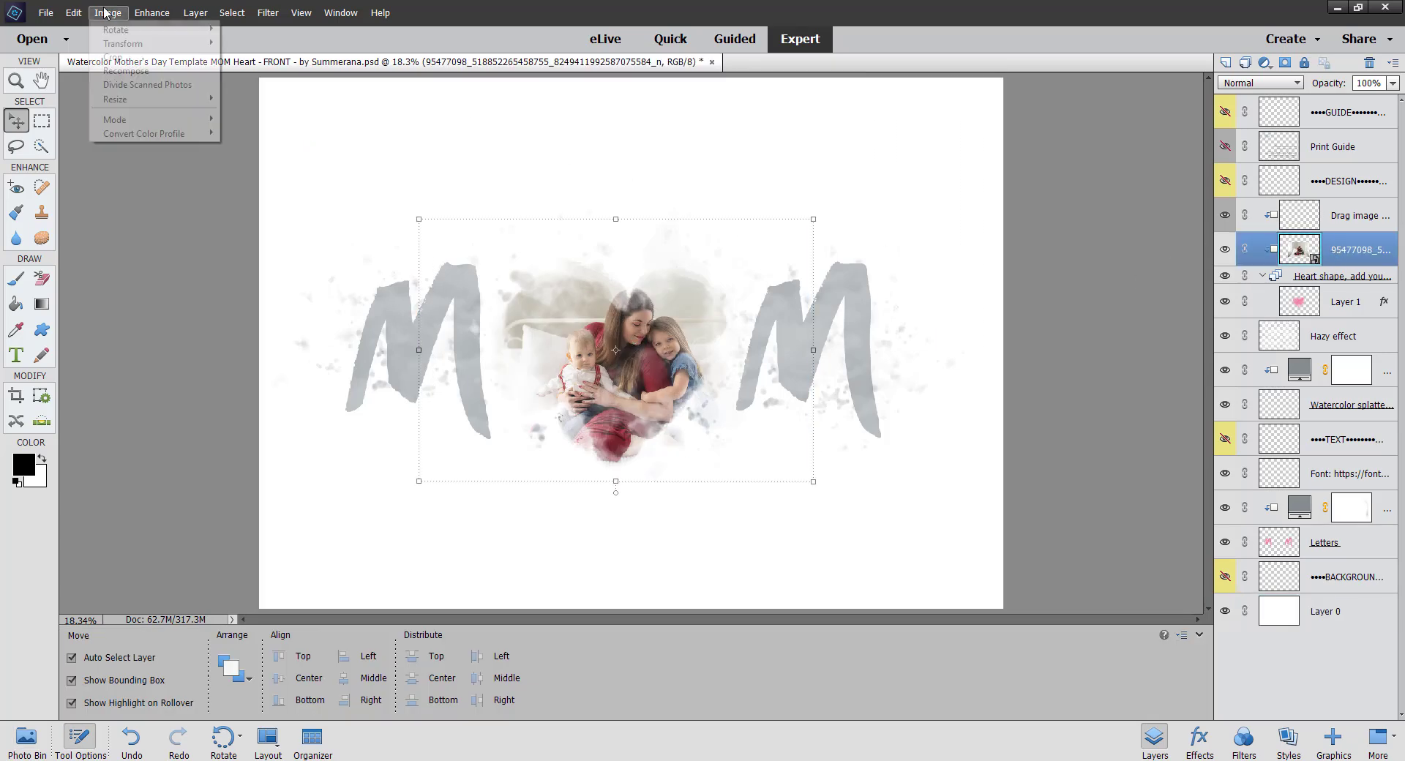
mouse_move(123, 43)
click(282, 43)
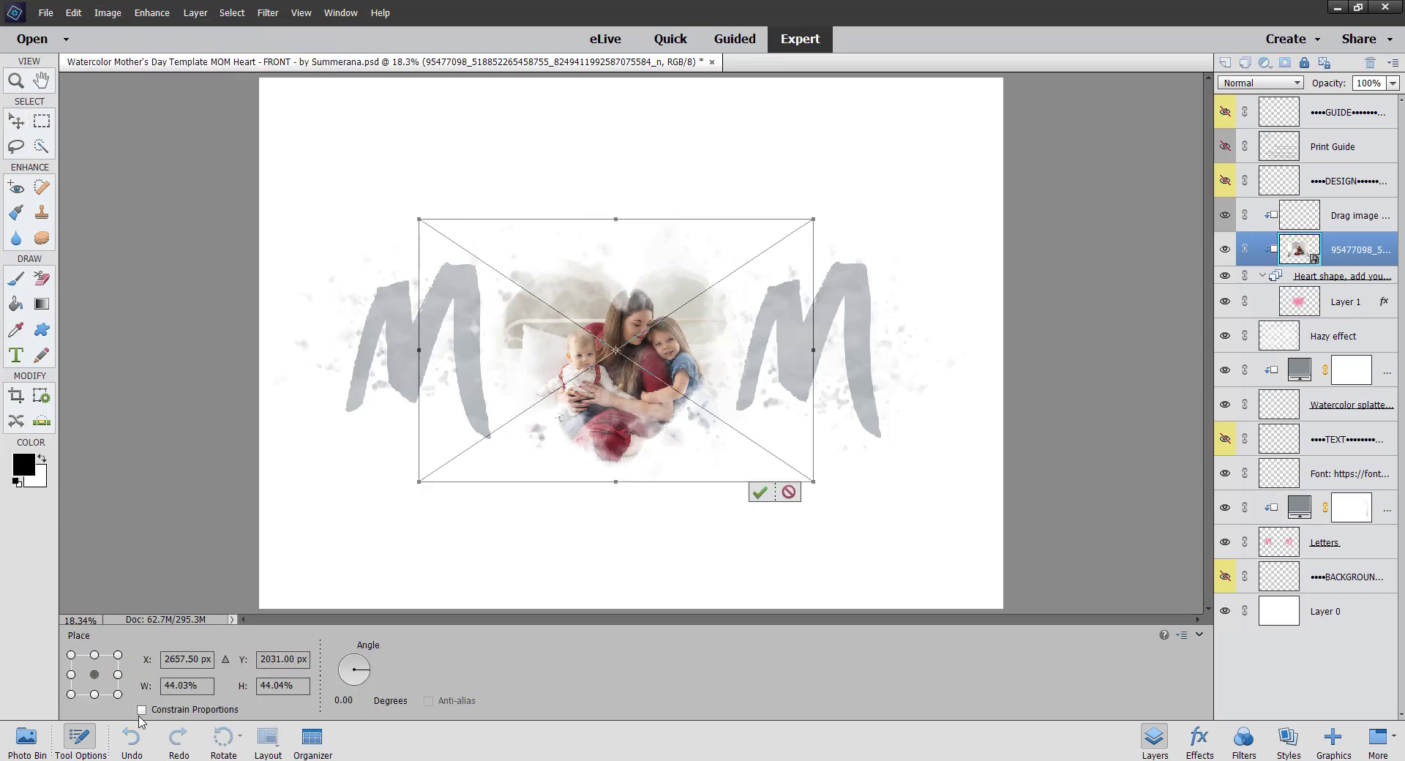
click(142, 711)
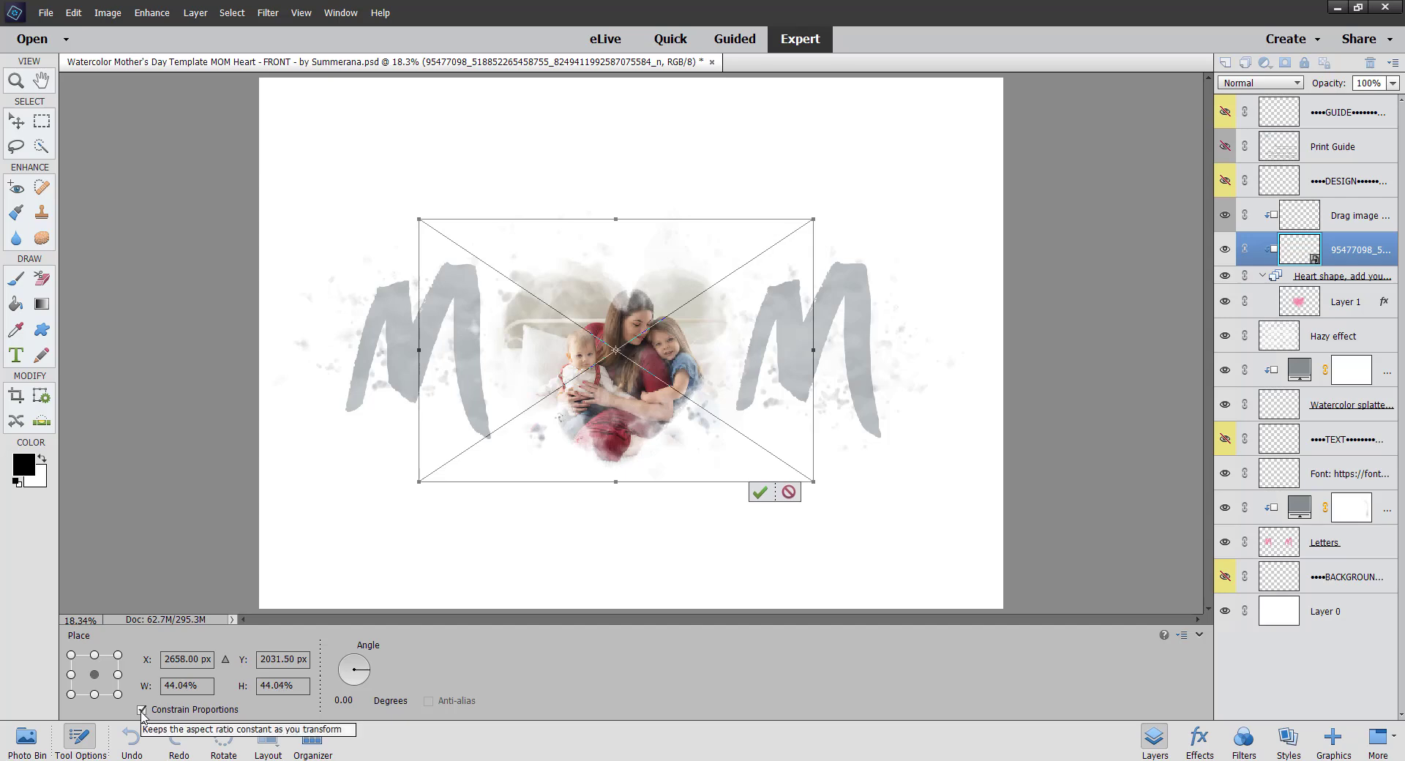
click(142, 710)
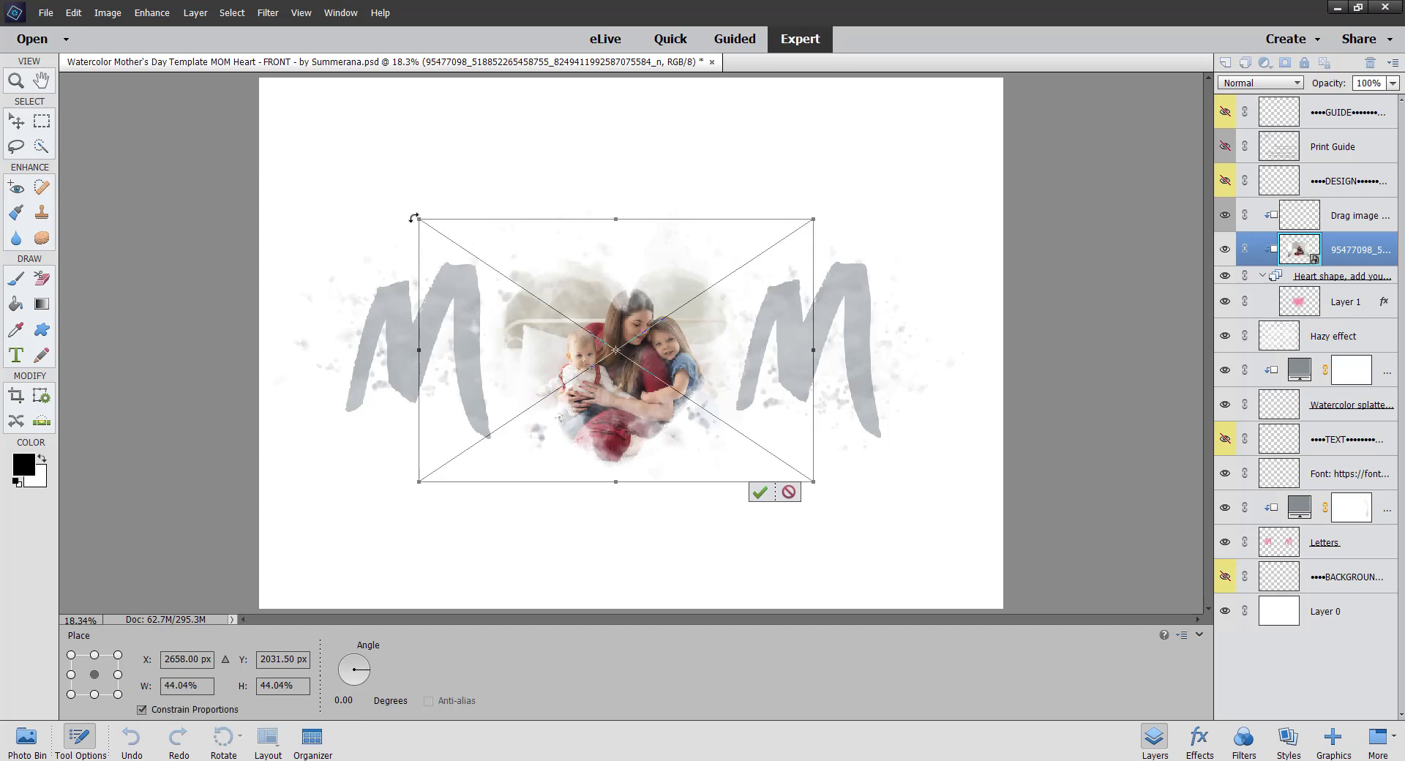
drag(417, 219, 462, 249)
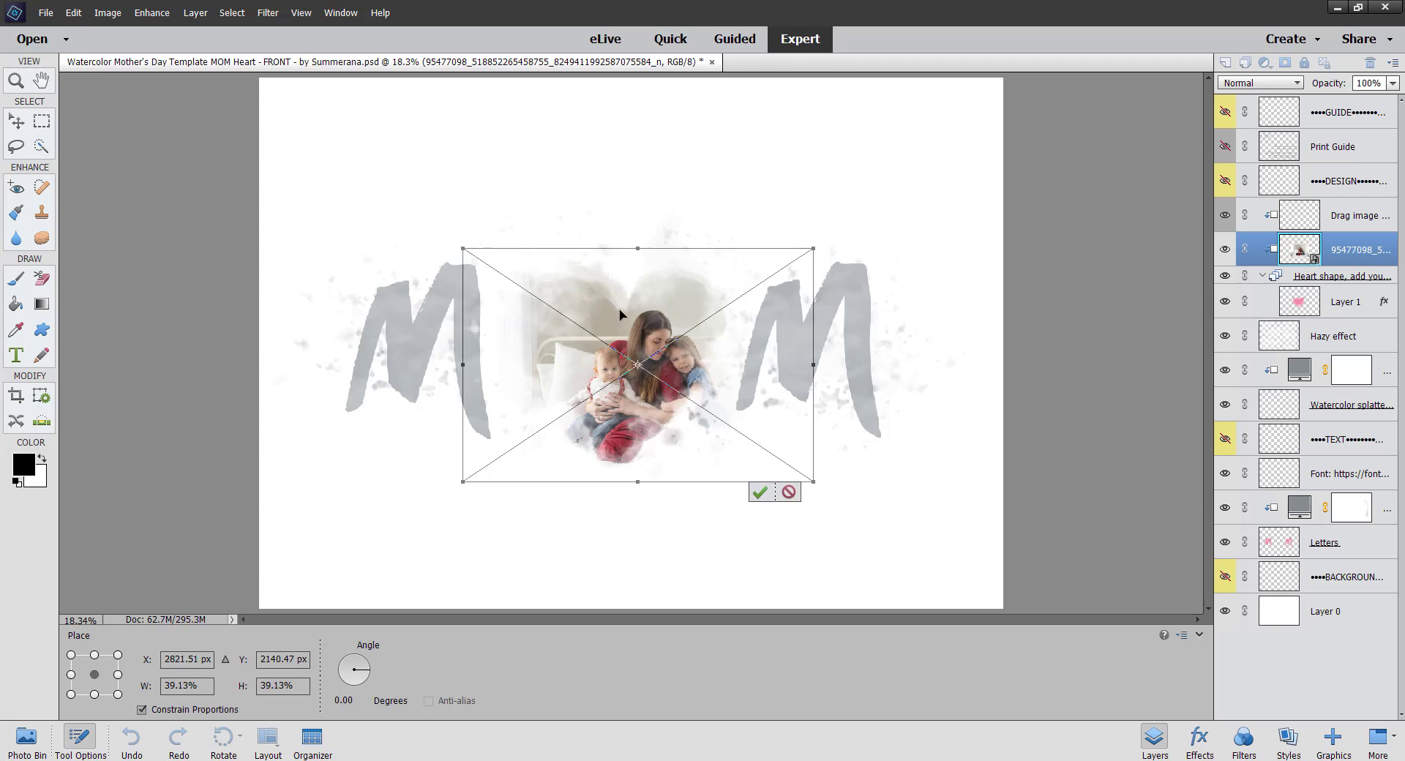
drag(619, 314, 585, 309)
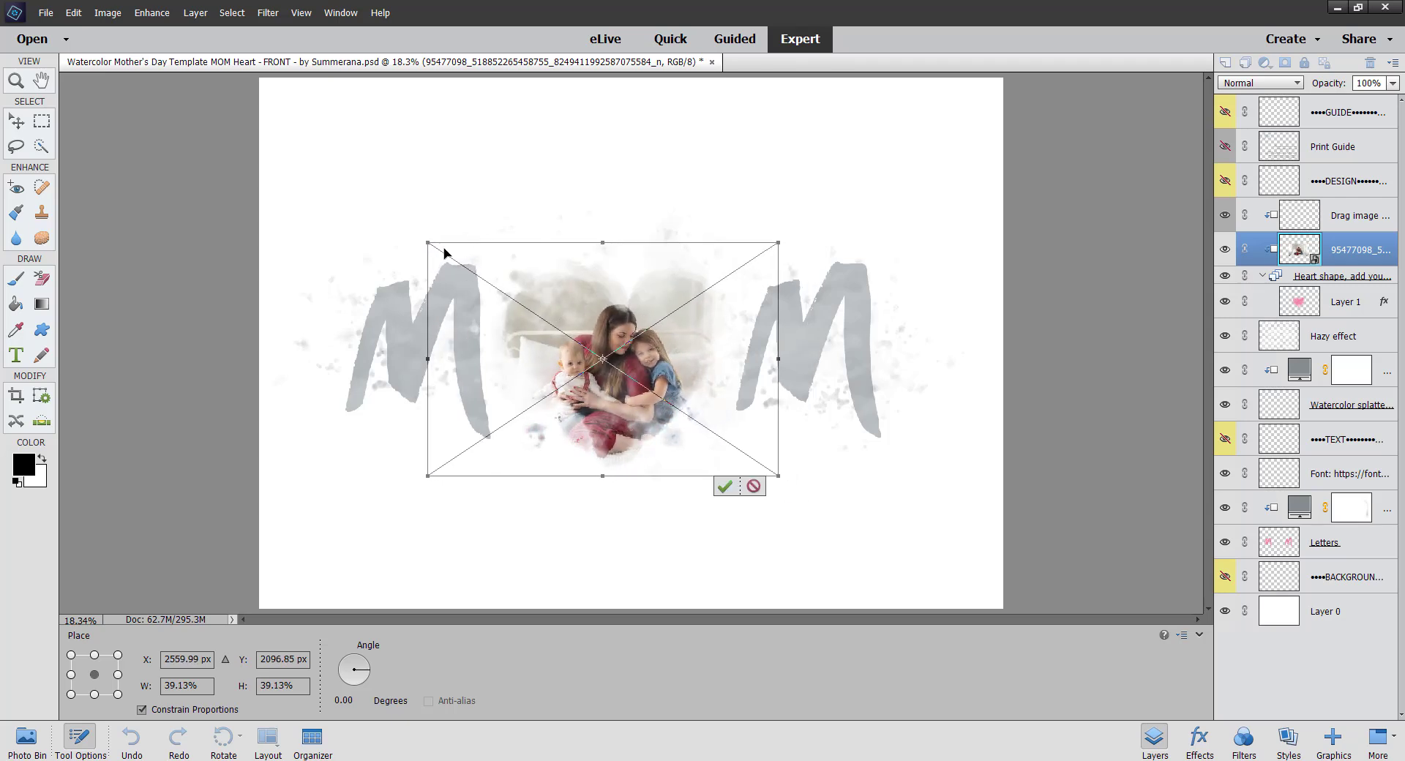
- Scale the clipped photo down to about 31.66%, center the family within the heart, and commit the transform
drag(427, 242, 443, 252)
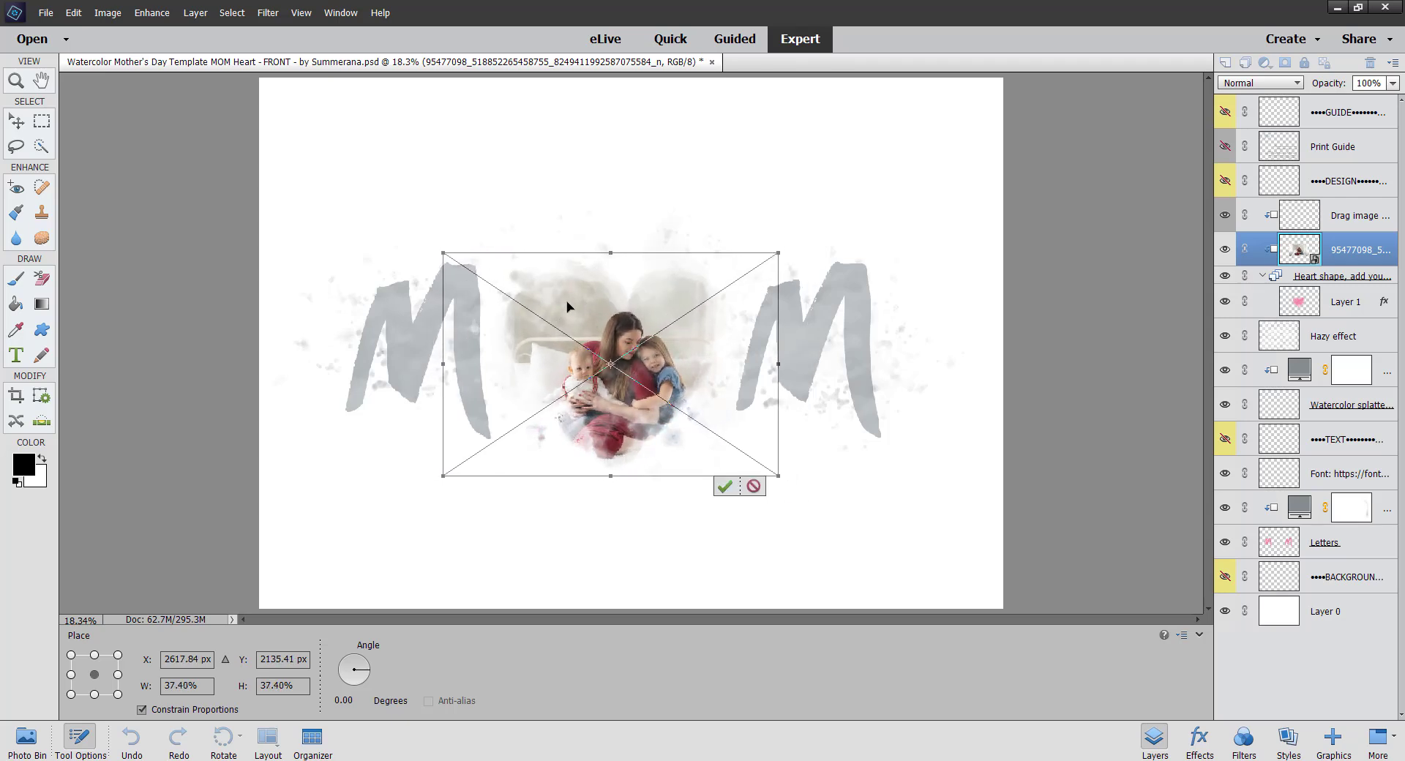
drag(567, 306, 560, 292)
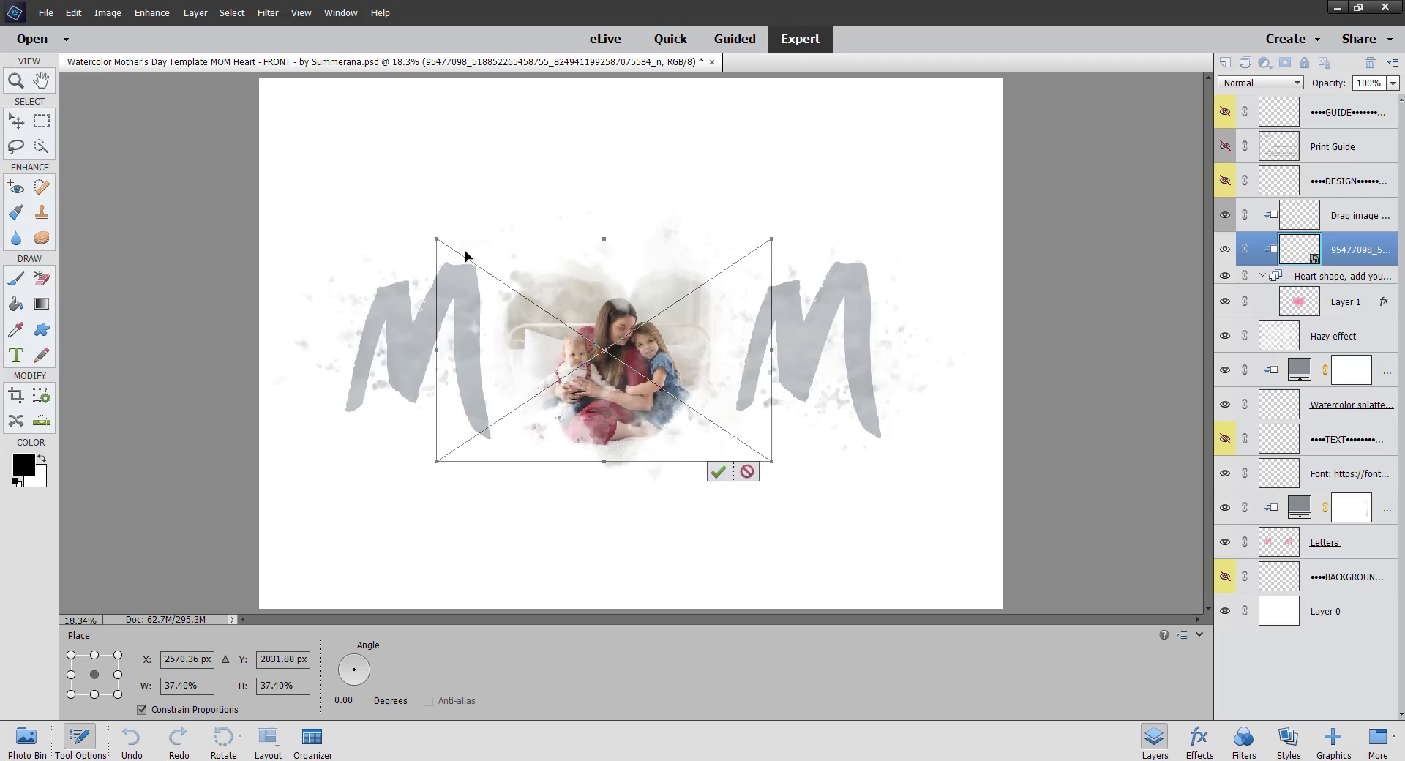
drag(434, 238, 485, 277)
drag(602, 319, 580, 307)
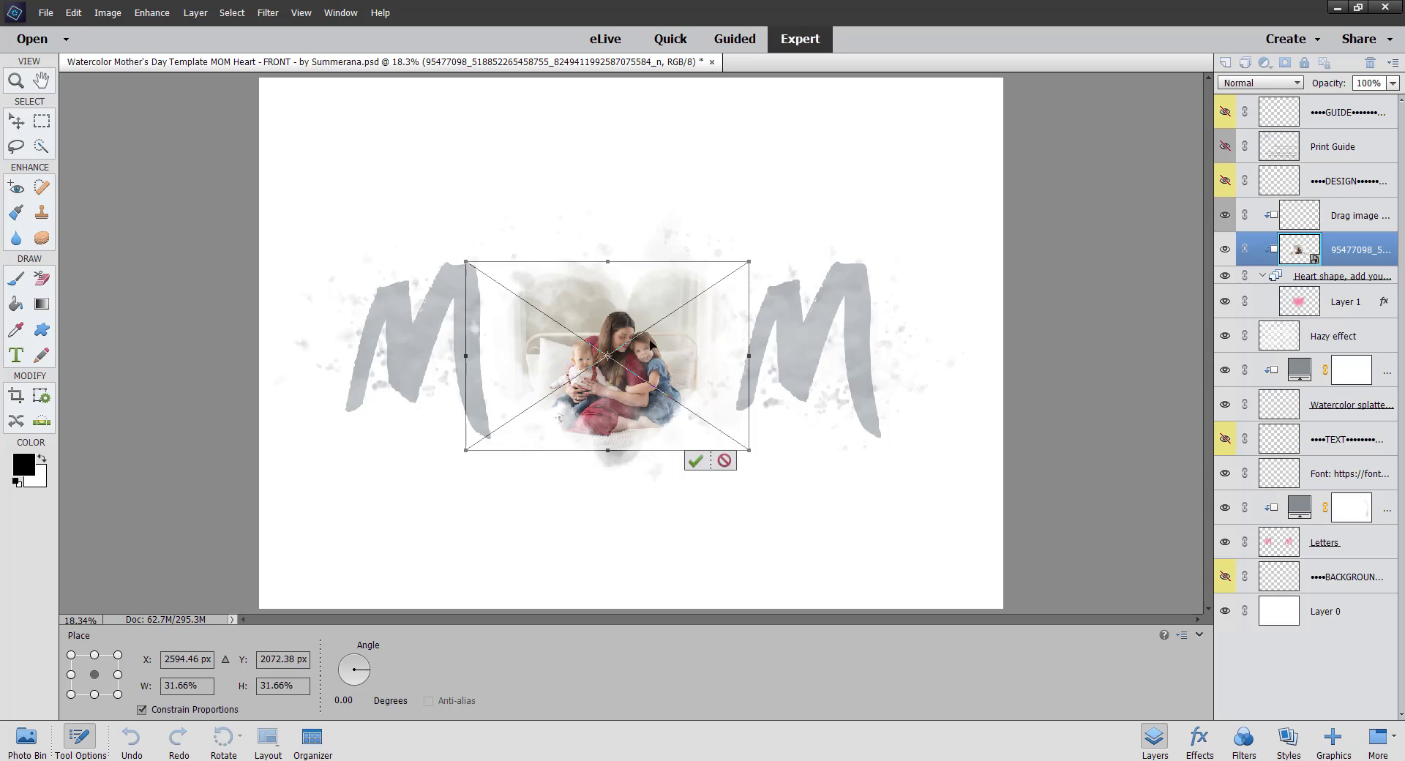
click(696, 460)
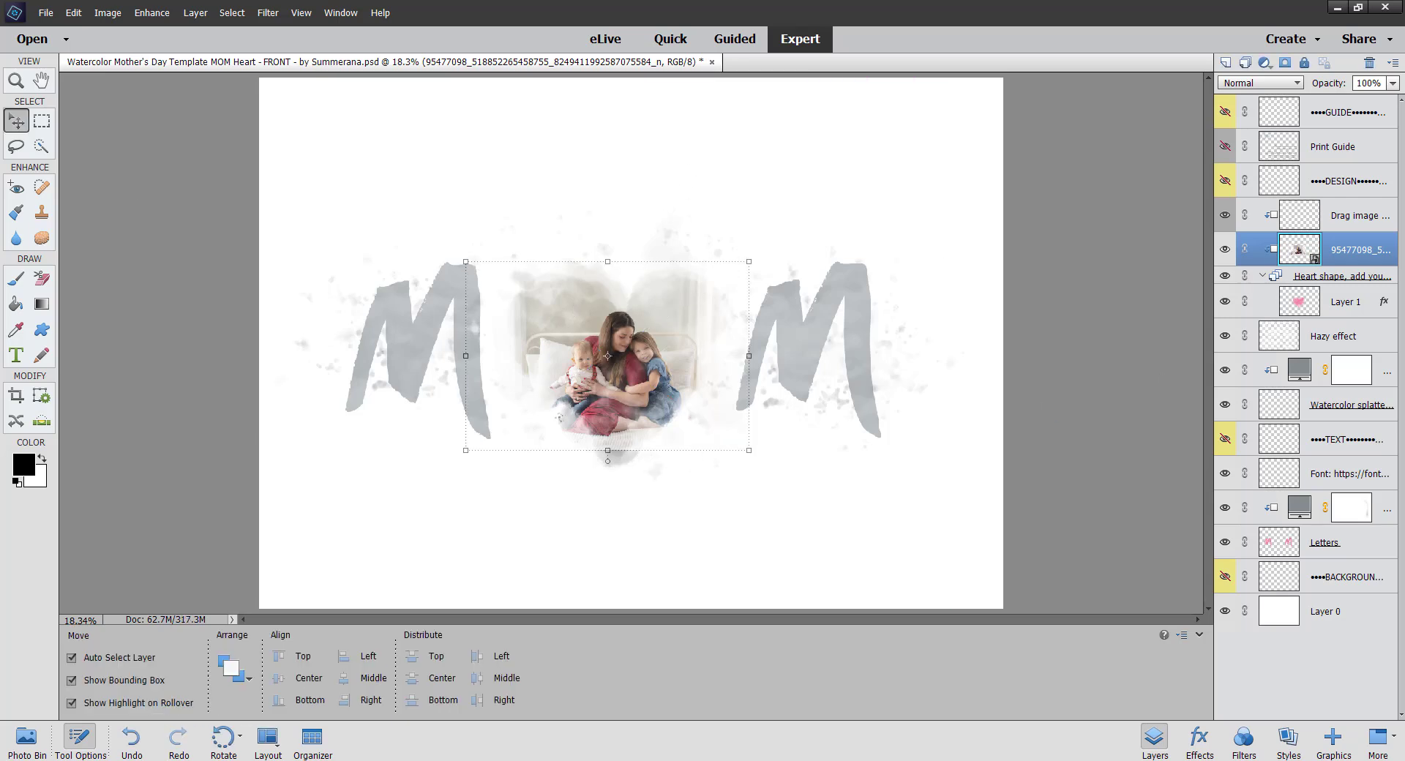
- Choose the 1 px round brush from Default Brushes for the Brush tool and reduce its hardness to the minimum
click(14, 280)
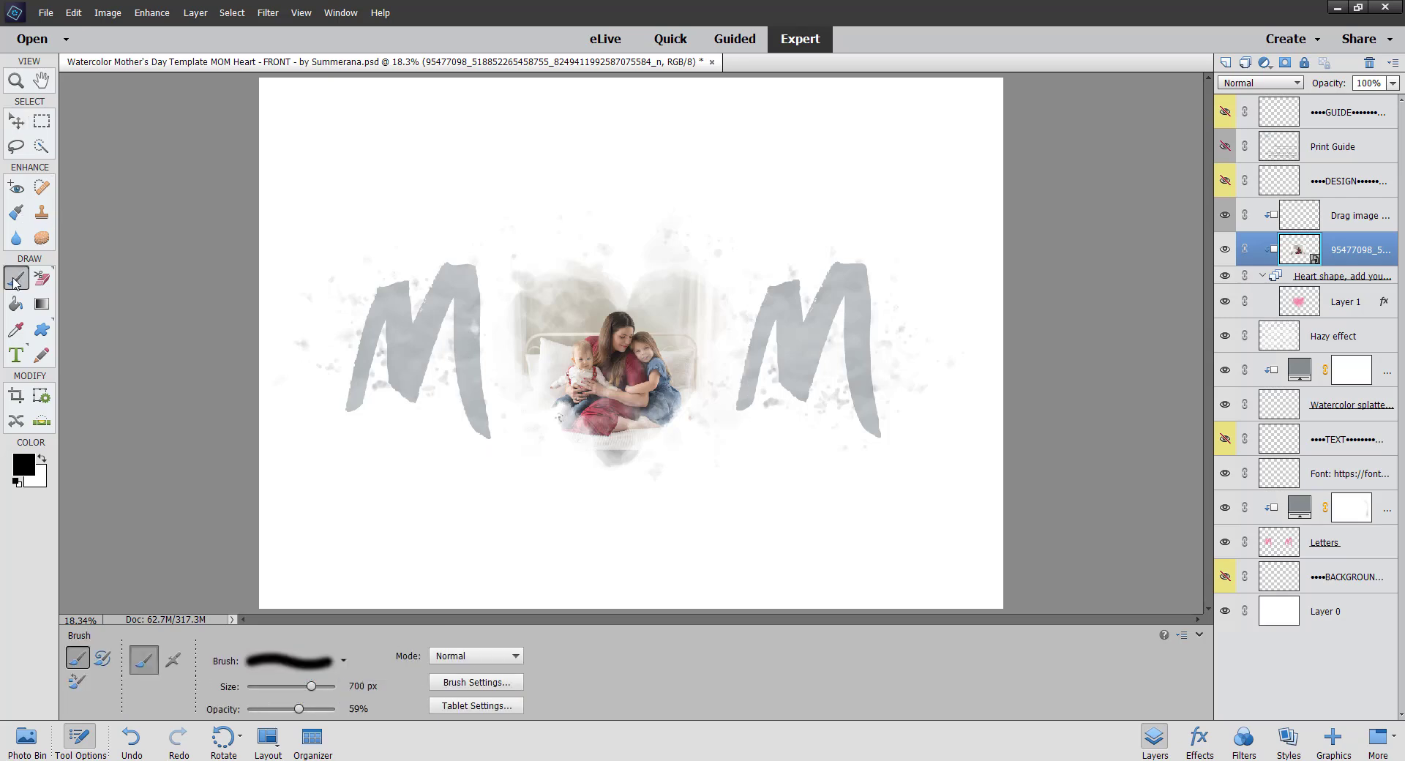
click(300, 668)
click(308, 520)
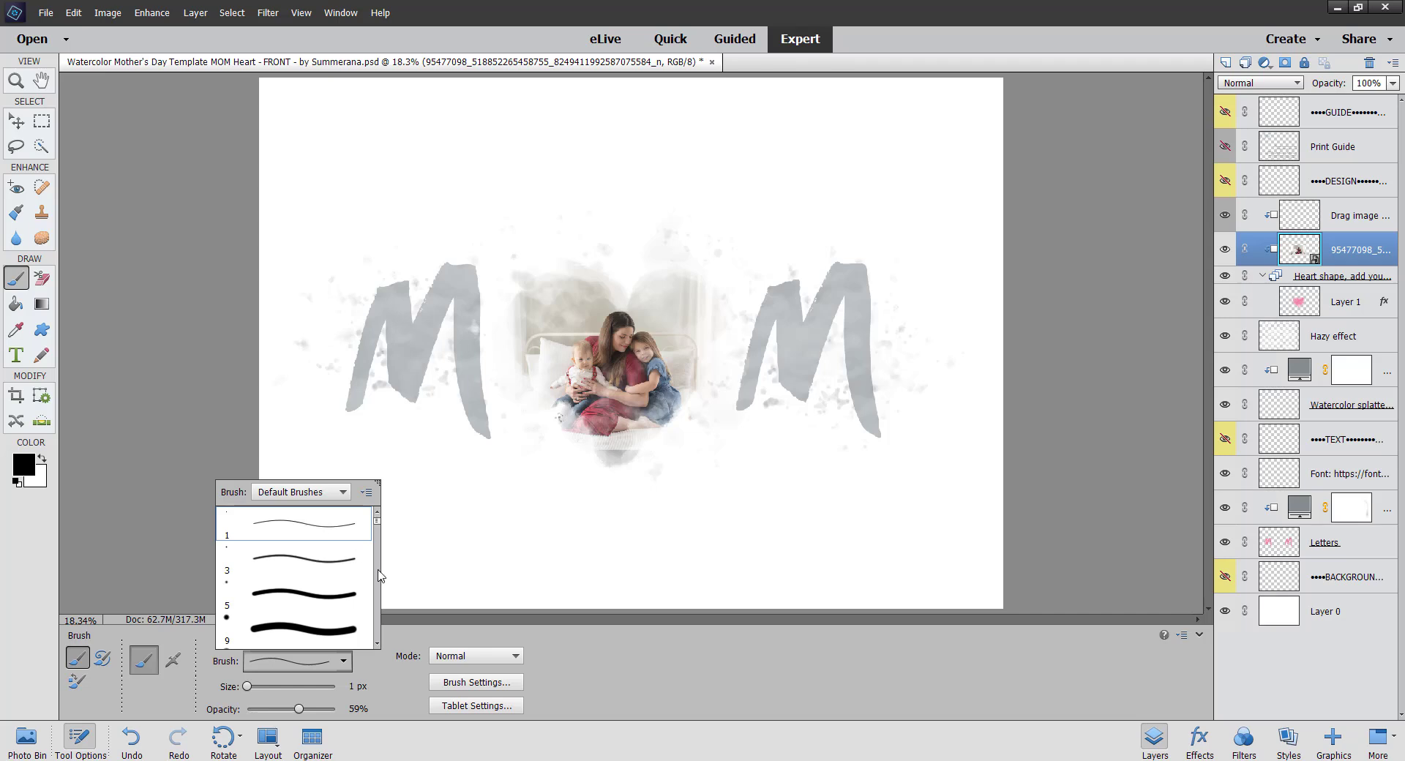
click(475, 682)
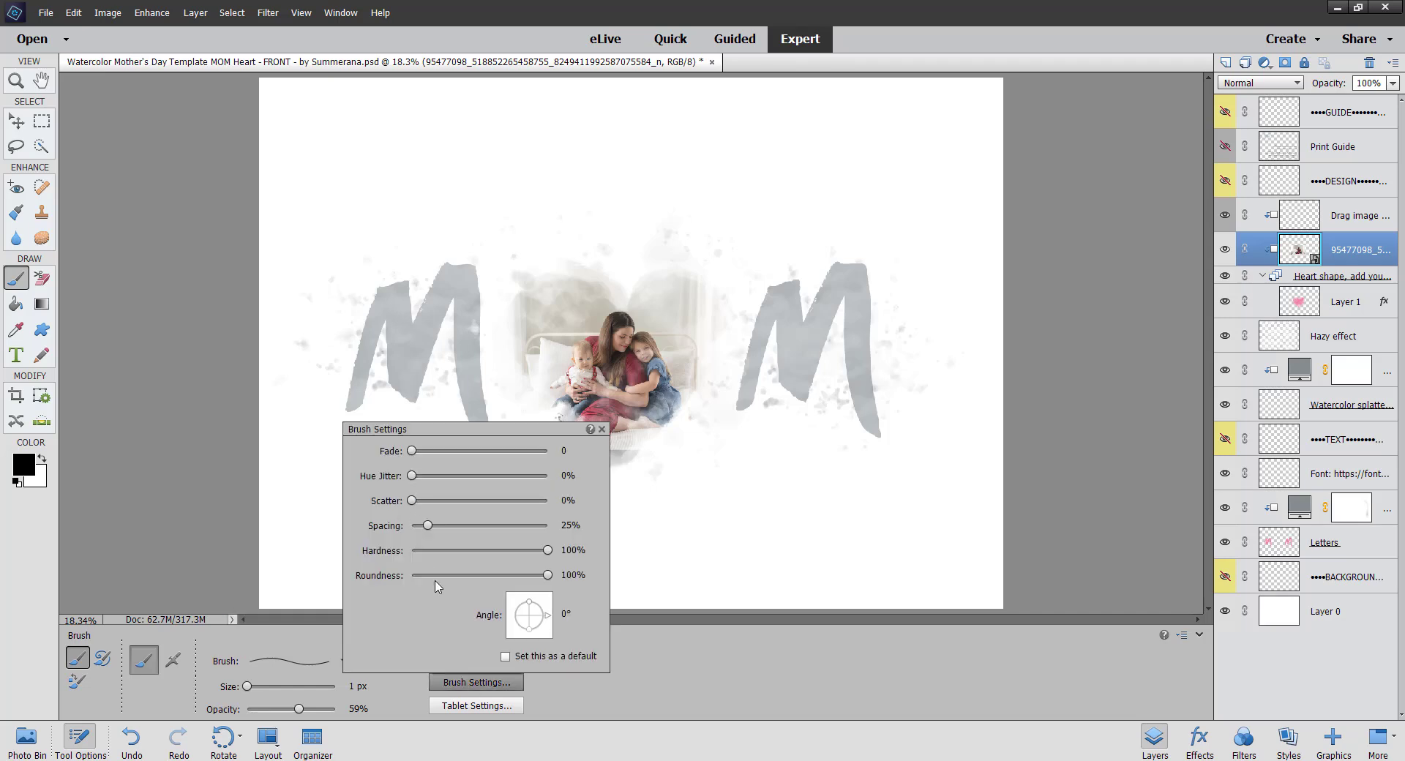
drag(550, 553, 379, 559)
click(732, 666)
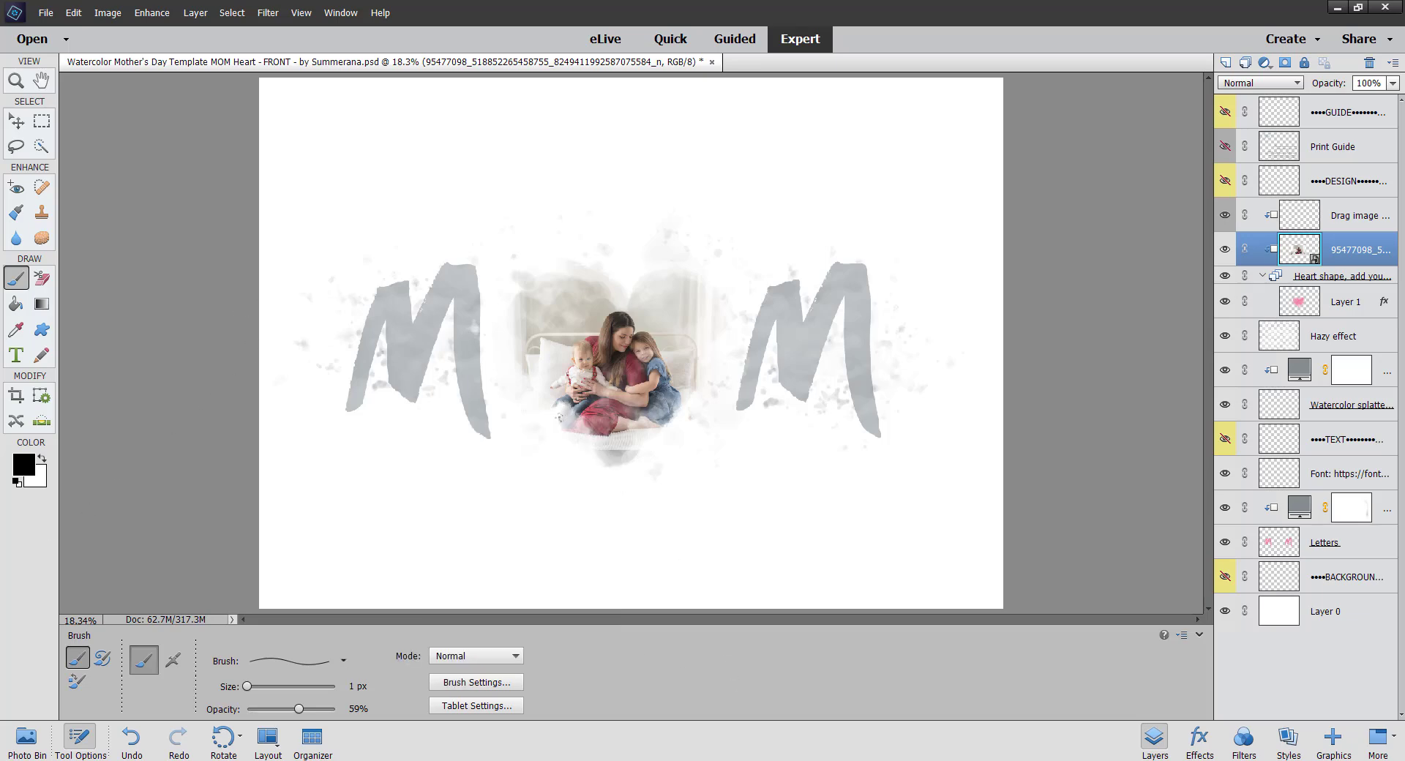
- Set the foreground color to the light gray sampled from the photo's wall beside the mother and daughter
click(23, 464)
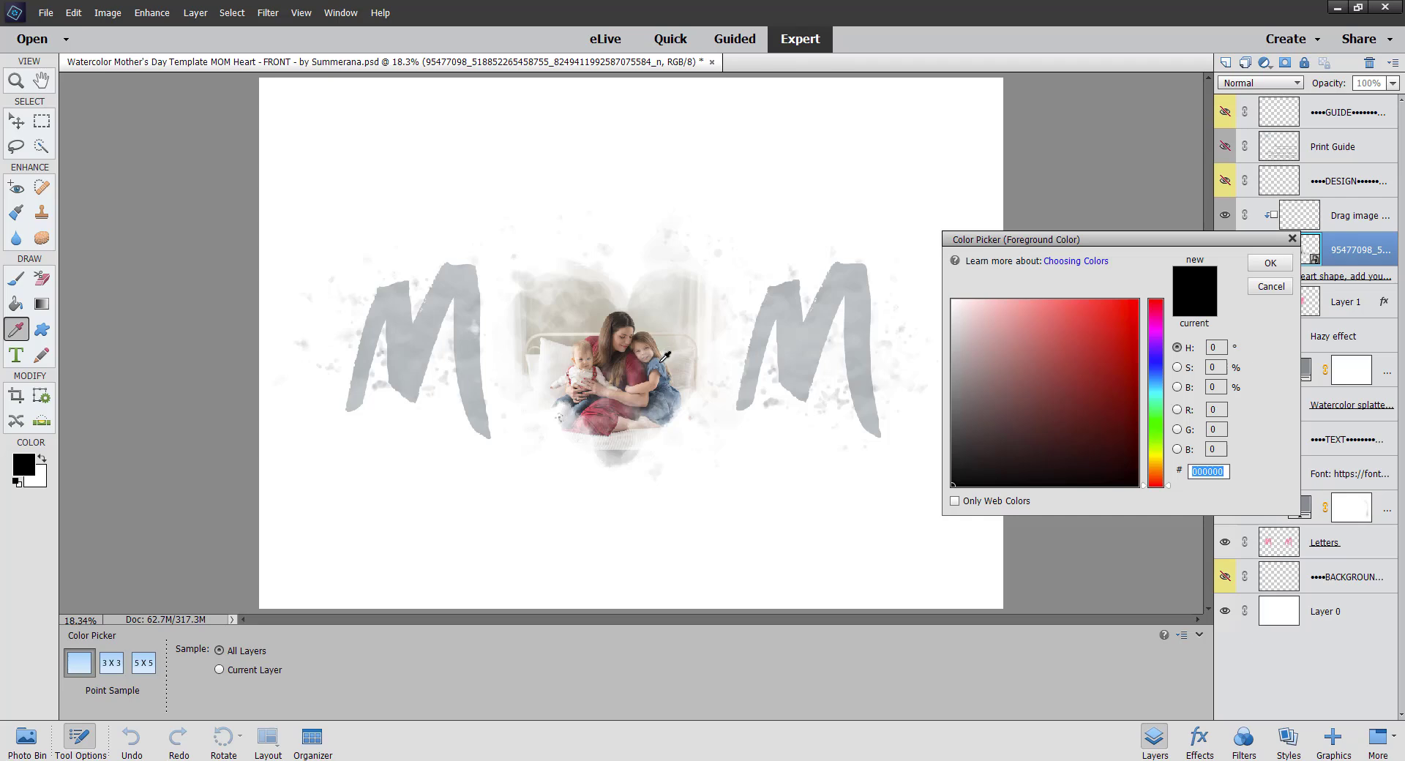
click(673, 314)
click(1271, 264)
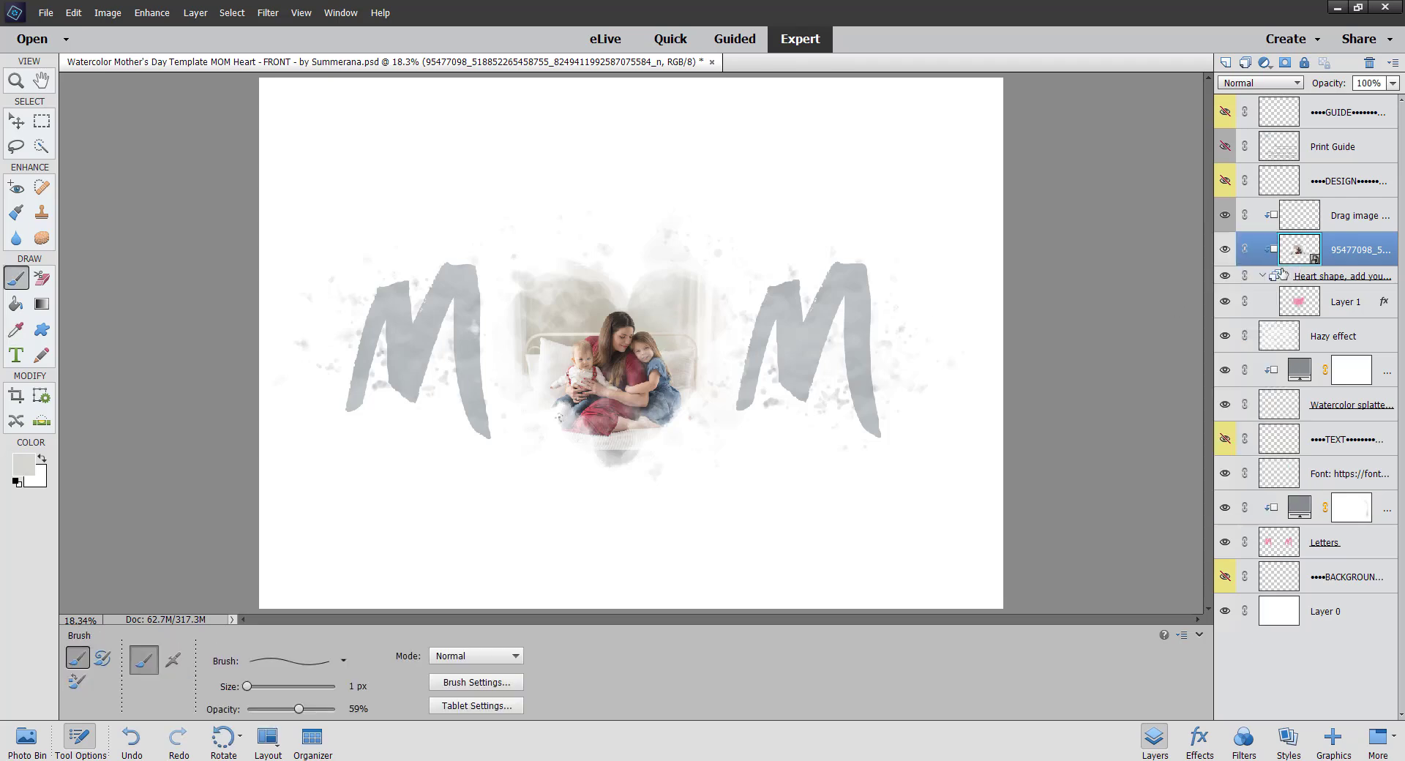
key(bracketright)
key(bracketright)
key(bracketright)
key(bracketright)
key(bracketright)
key(bracketright)
key(bracketright)
key(bracketright)
key(bracketright)
key(bracketright)
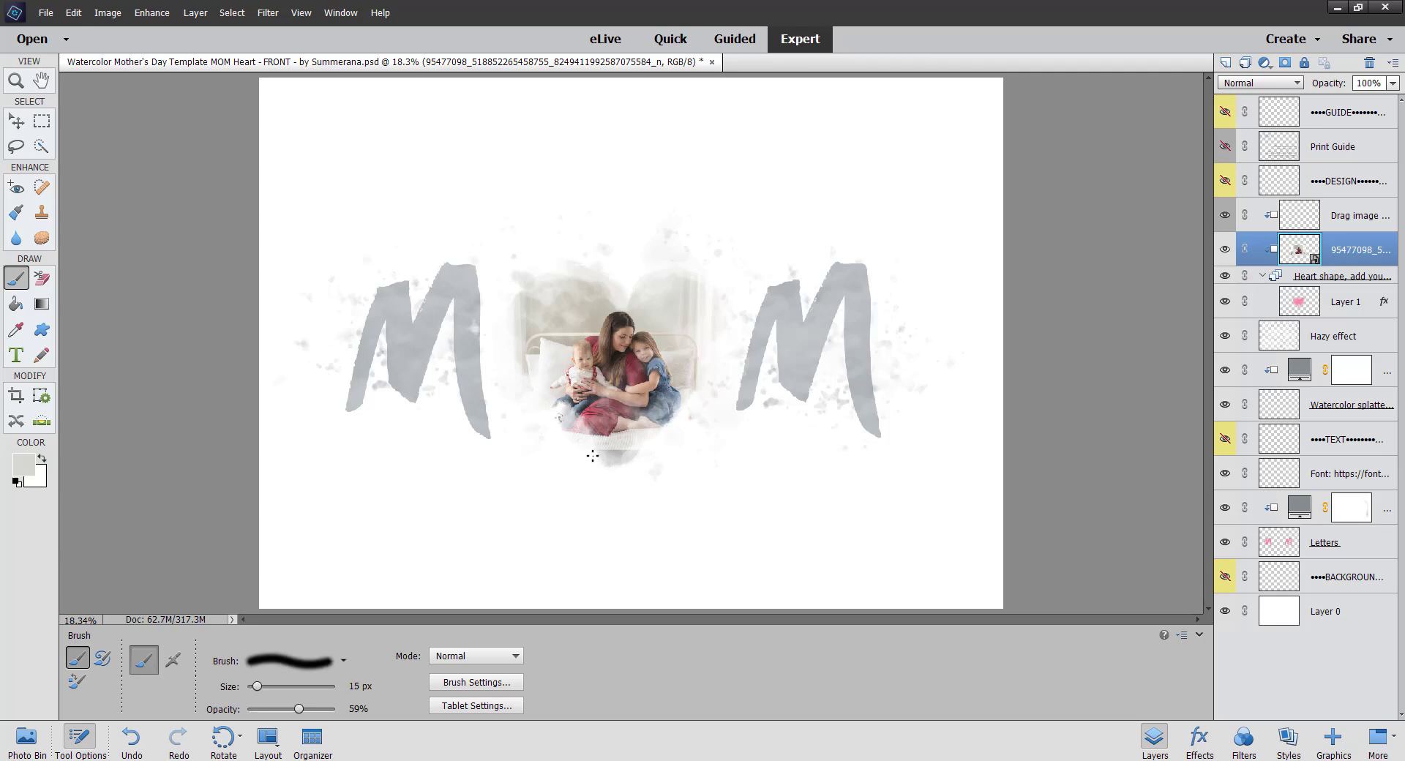
key(bracketleft)
key(bracketleft)
key(bracketleft)
key(bracketleft)
key(bracketleft)
key(bracketleft)
key(bracketleft)
key(bracketleft)
key(bracketleft)
key(bracketleft)
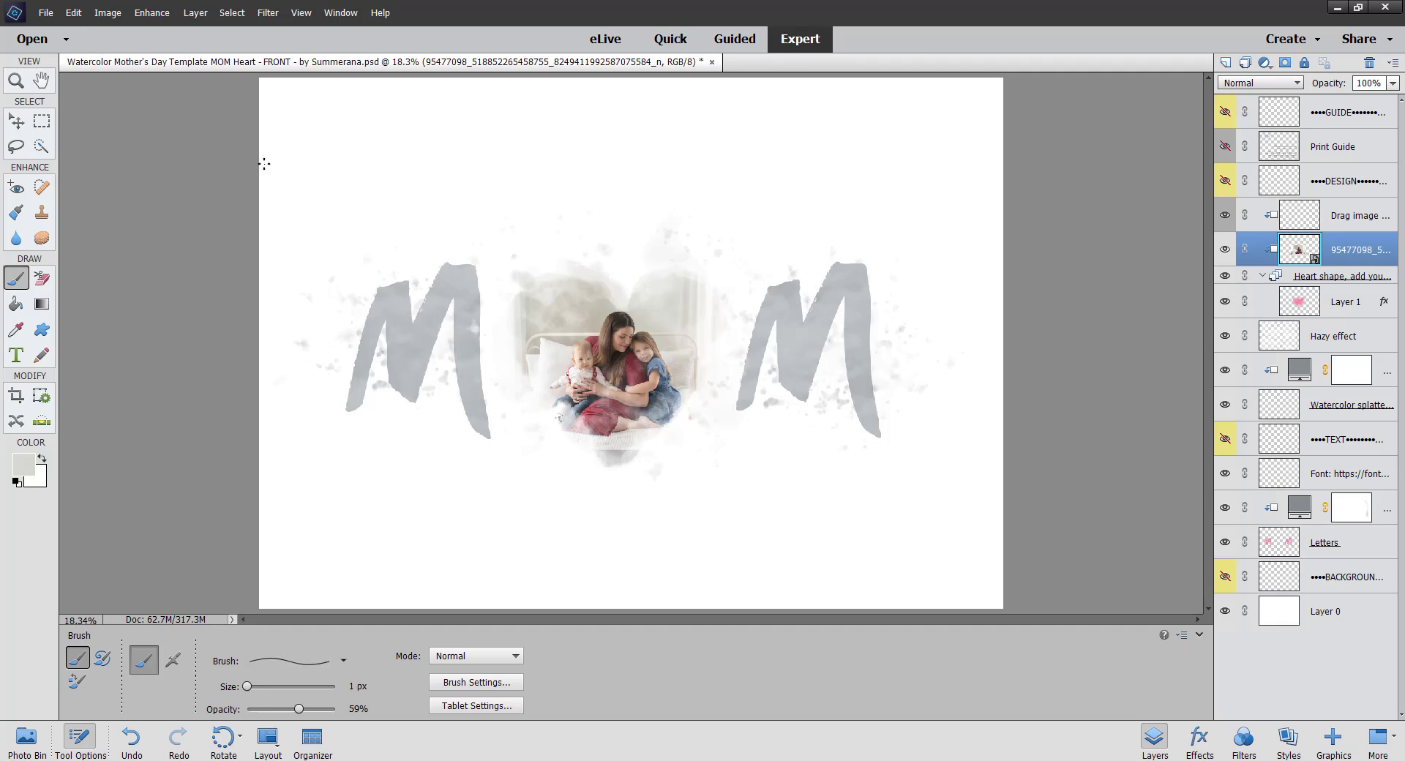
- Enlarge the soft brush to 5 px and simplify the family photo's smart layer for painting
key(bracketright)
key(bracketright)
key(bracketright)
key(bracketright)
click(597, 452)
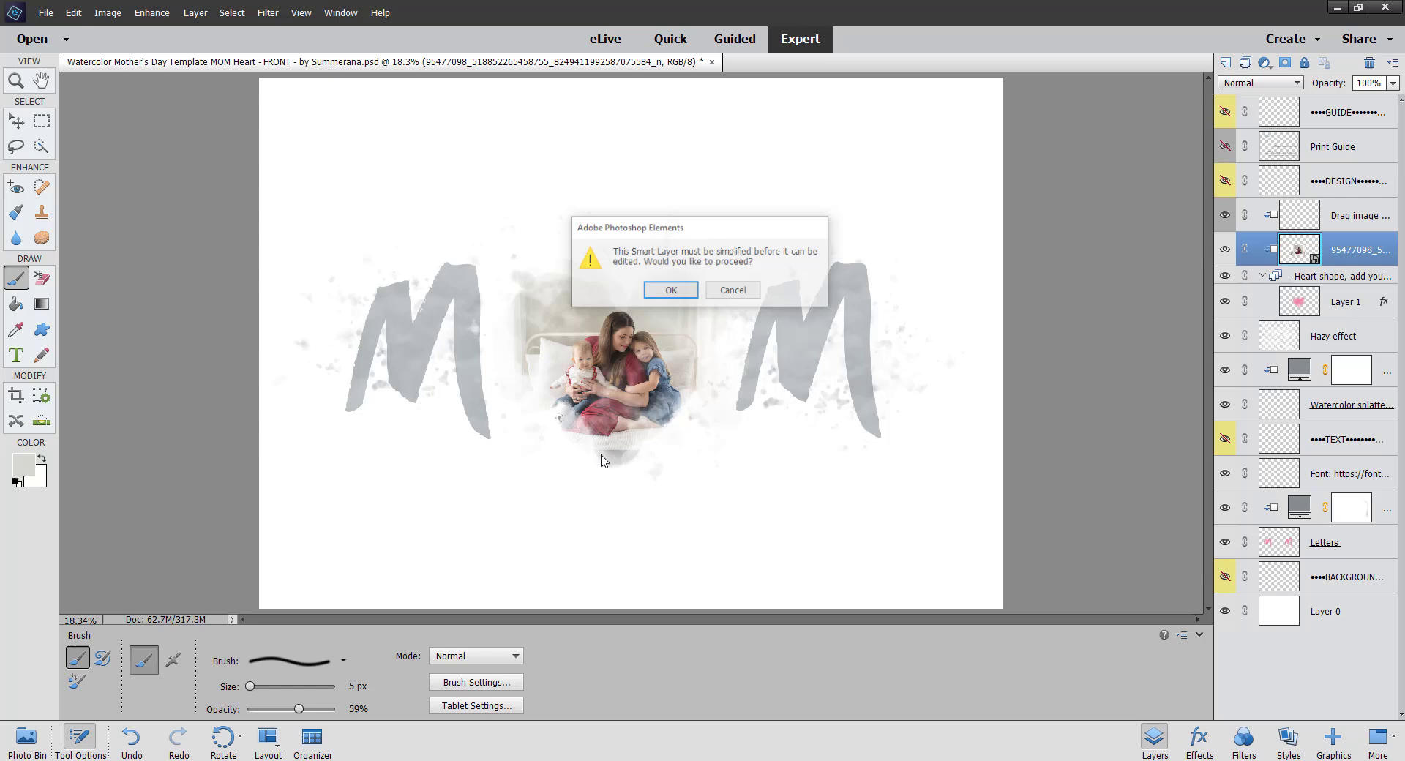
click(677, 294)
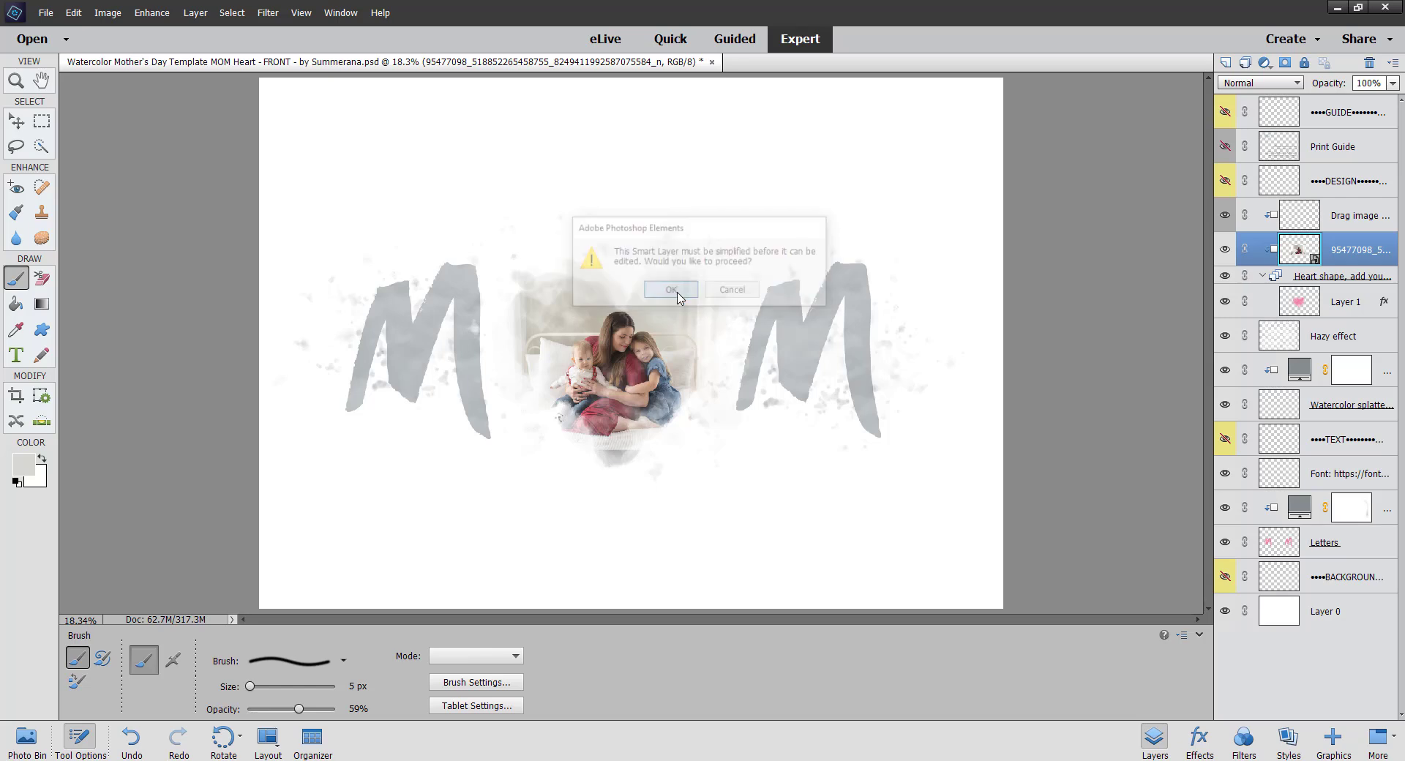
- Enlarge the brush to 100 px and paint the sampled light gray over the area below the family in the heart
key(bracketright)
key(bracketright)
key(bracketright)
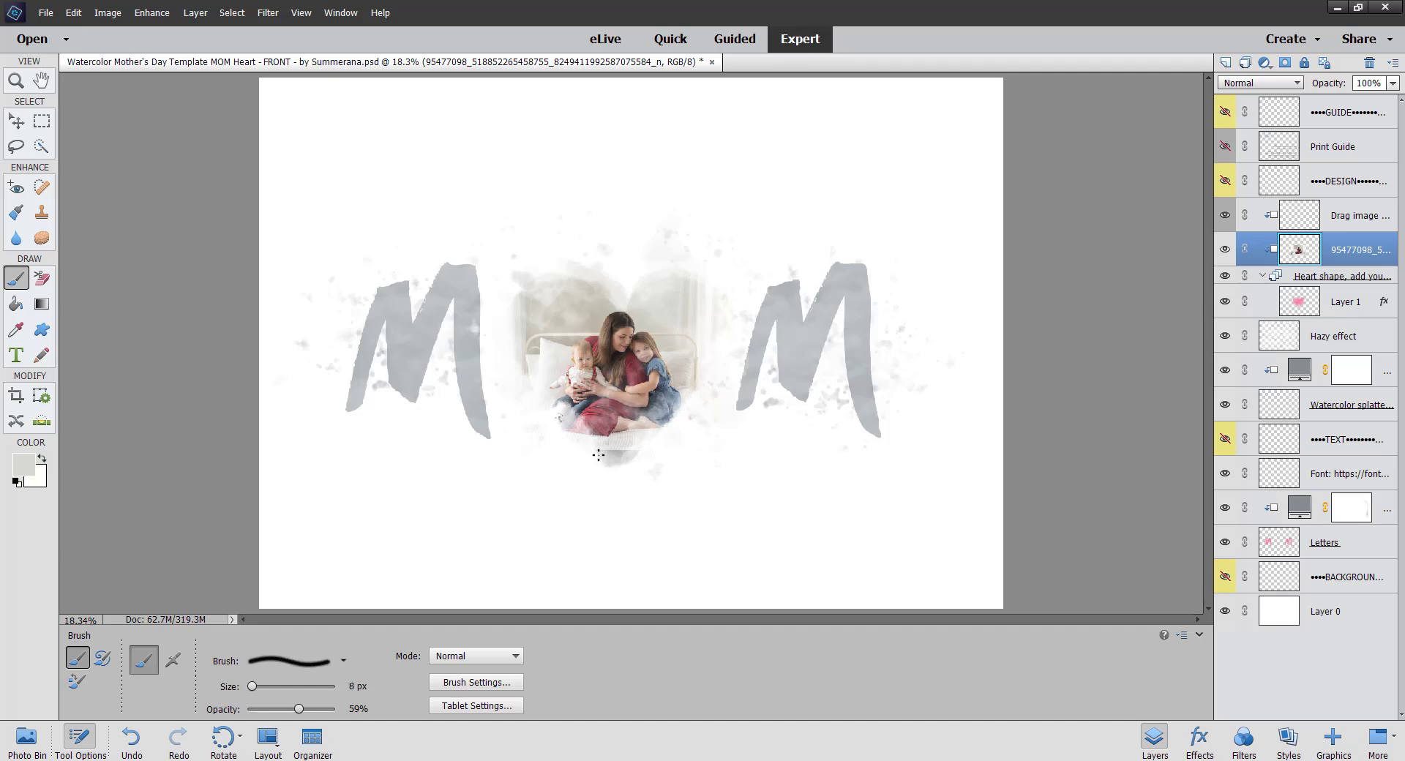
key(bracketright)
key(bracketright)
key(bracketright)
key(bracketright)
key(bracketright)
key(bracketright)
key(bracketright)
key(bracketright)
key(bracketright)
key(bracketright)
key(bracketright)
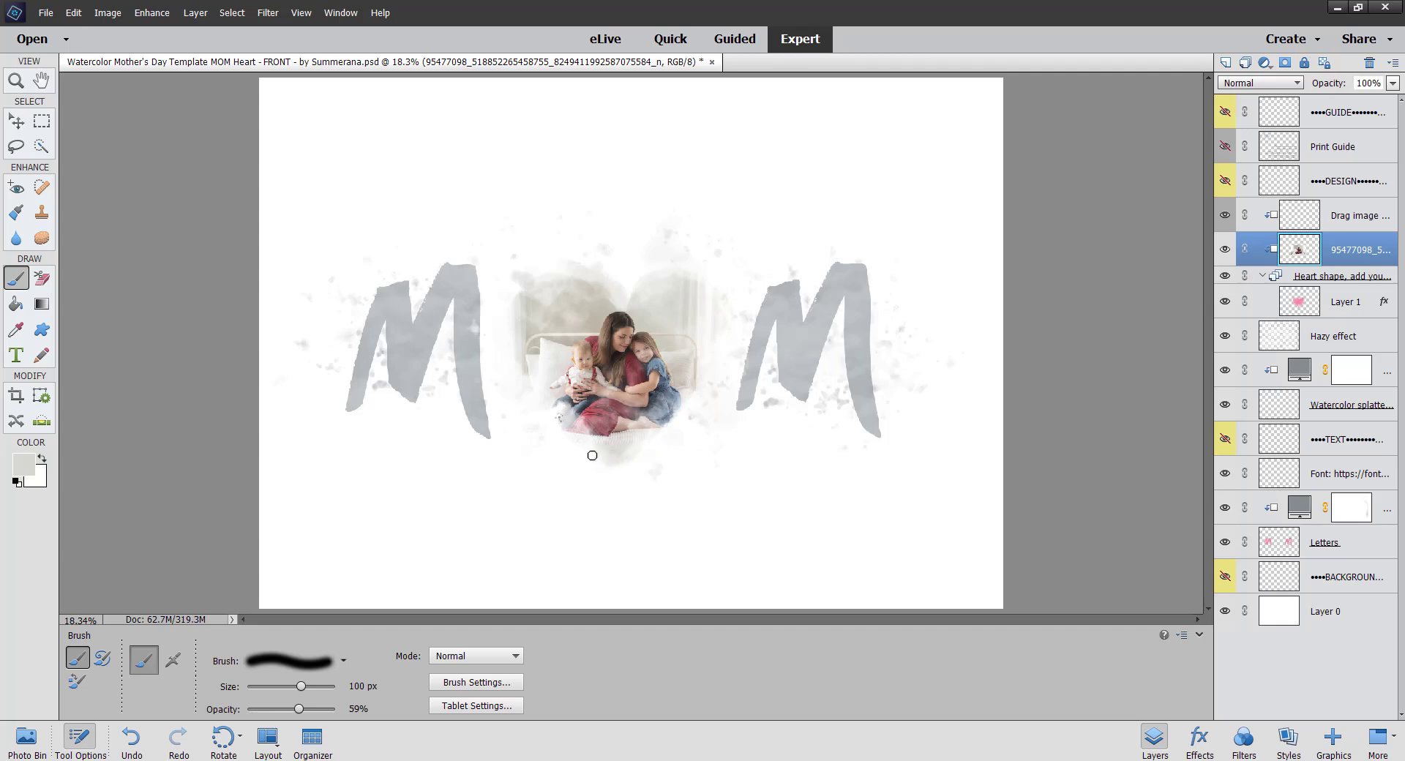
drag(658, 481, 652, 472)
- Try painting below the family with a 150 px brush at 100% opacity, and undo the last brush stroke
key(bracketright)
key(bracketright)
drag(299, 710, 339, 717)
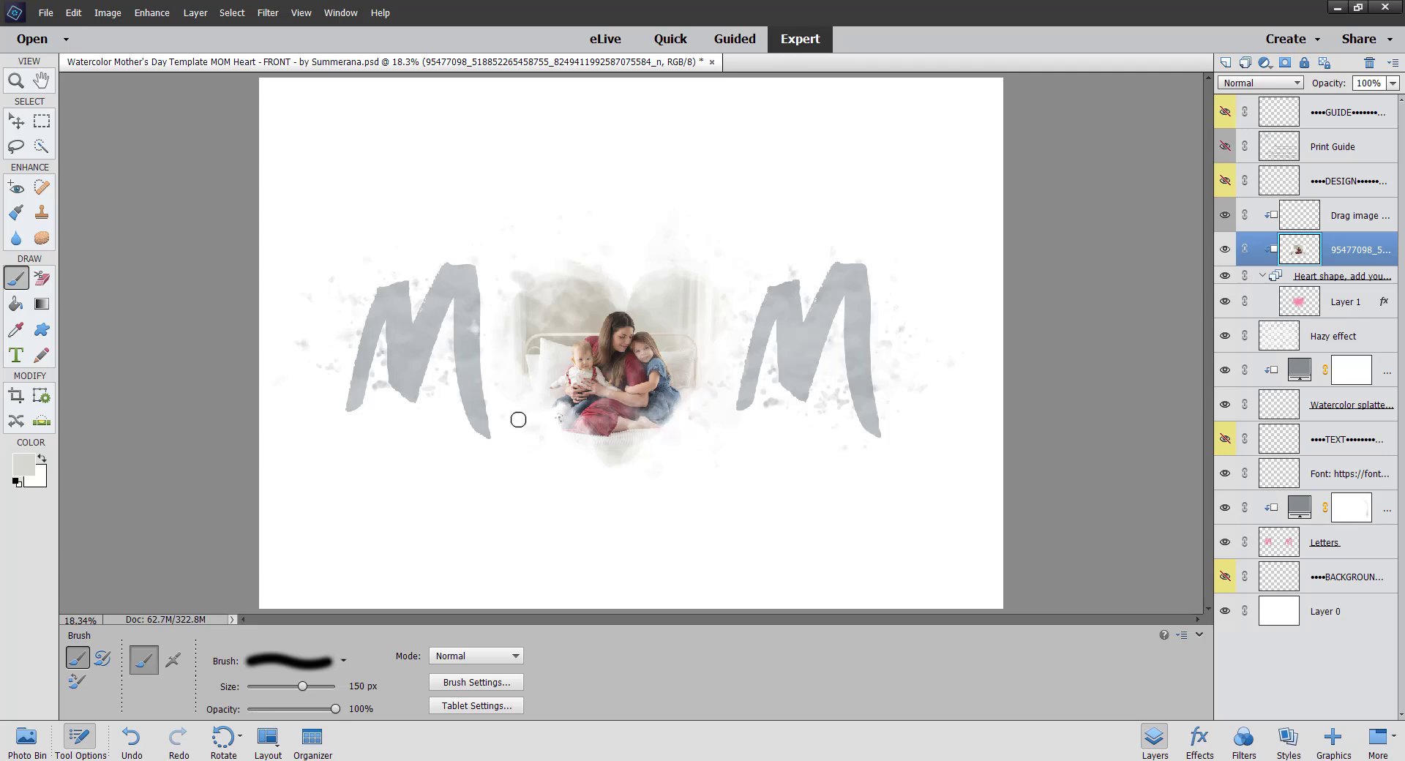
drag(615, 451, 597, 446)
key(ctrl+z)
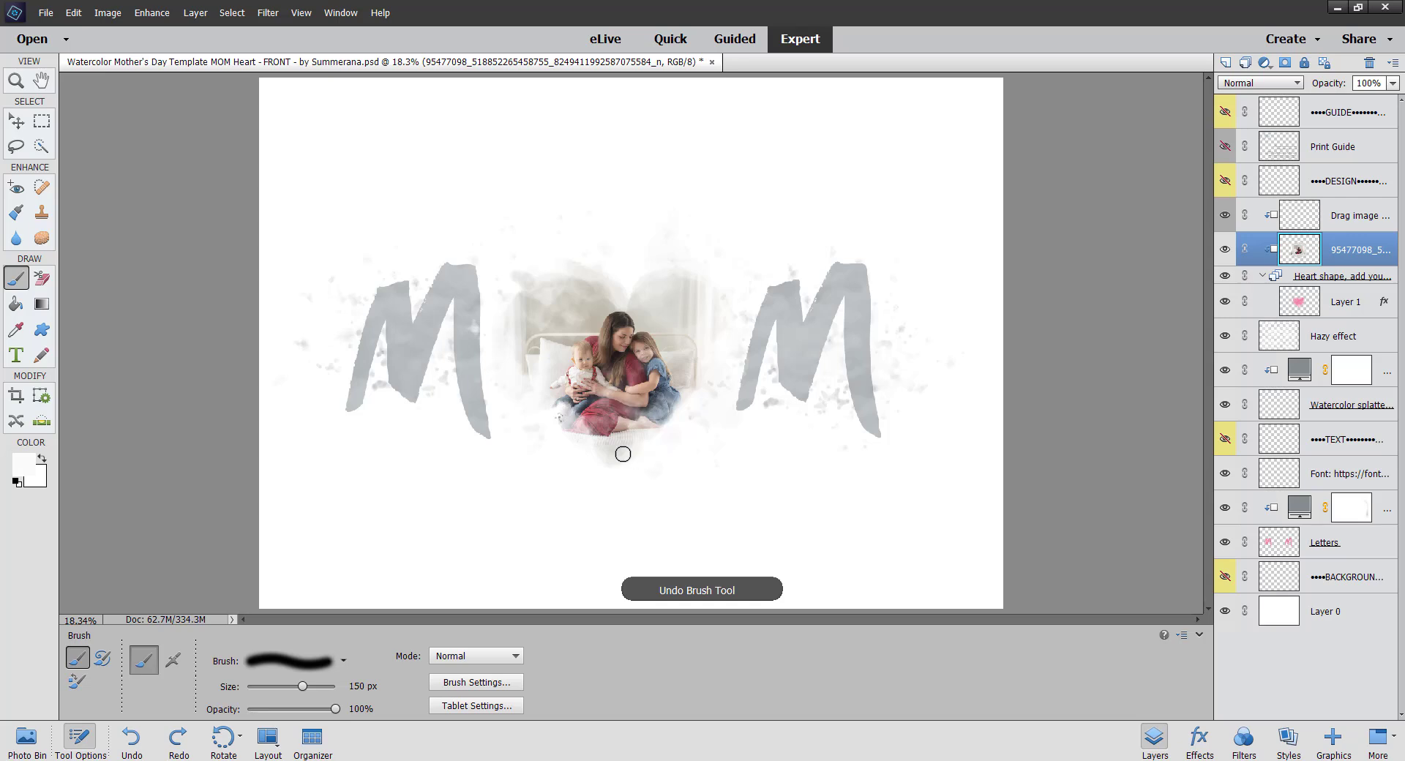
- Select a thin strip below the family with the Rectangular Marquee, stretch it downward with Free Transform, commit, and deselect
click(42, 123)
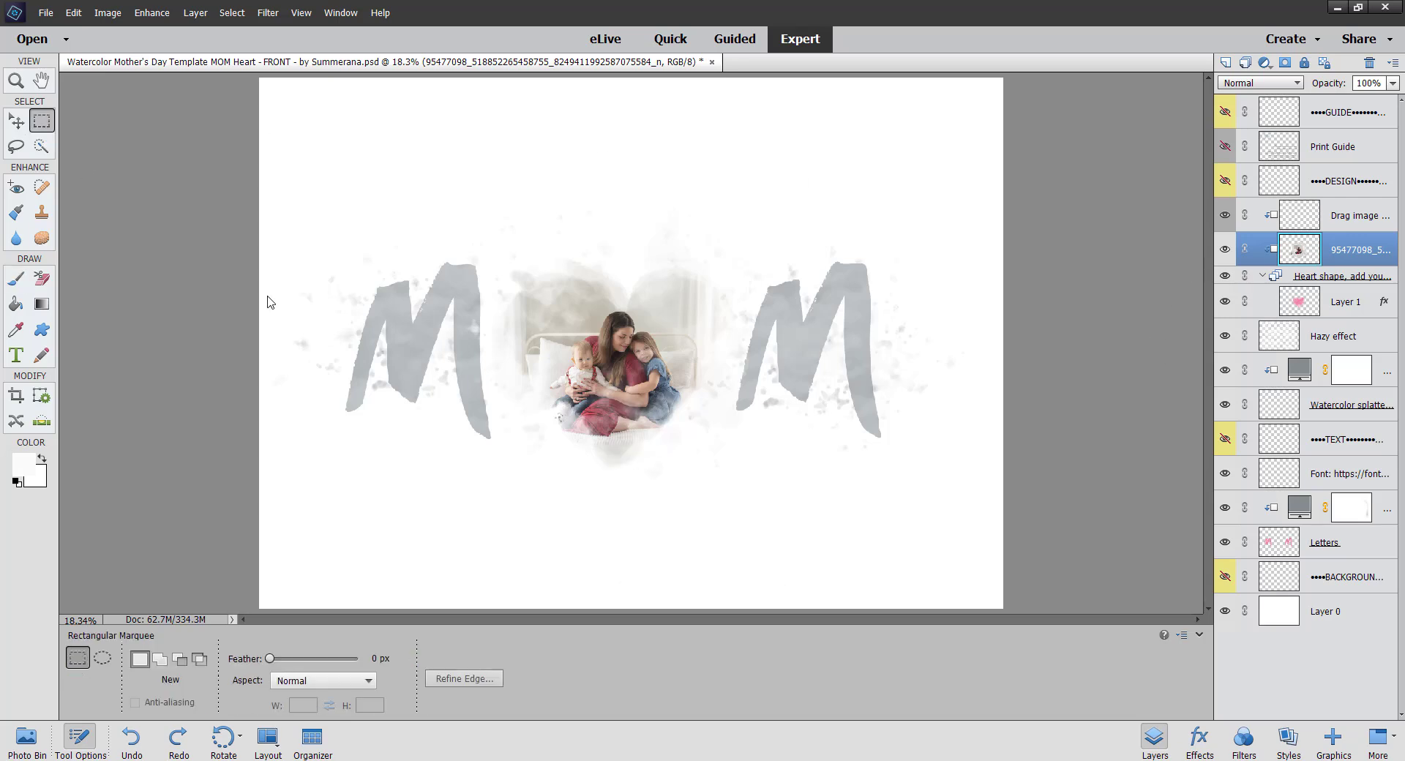
drag(489, 459, 720, 440)
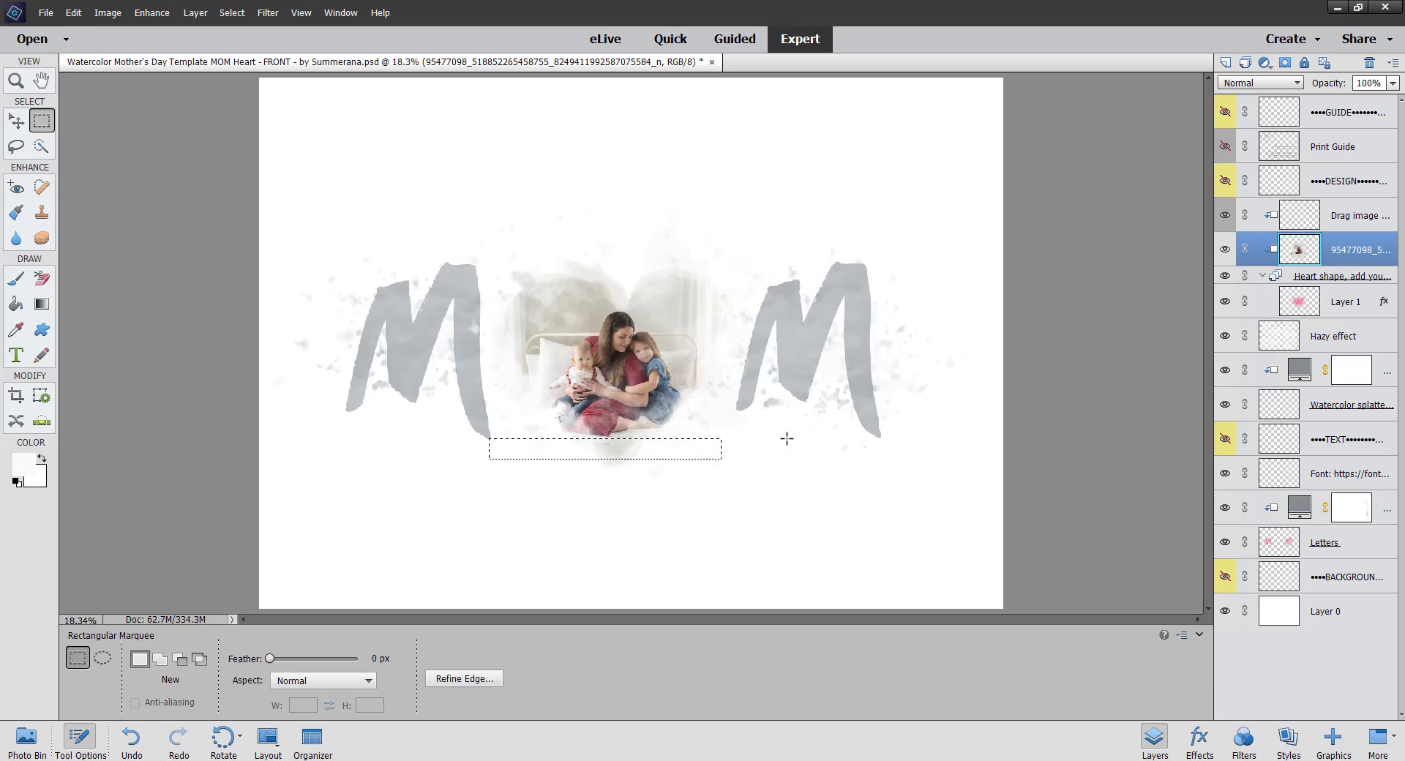
click(66, 18)
mouse_move(108, 12)
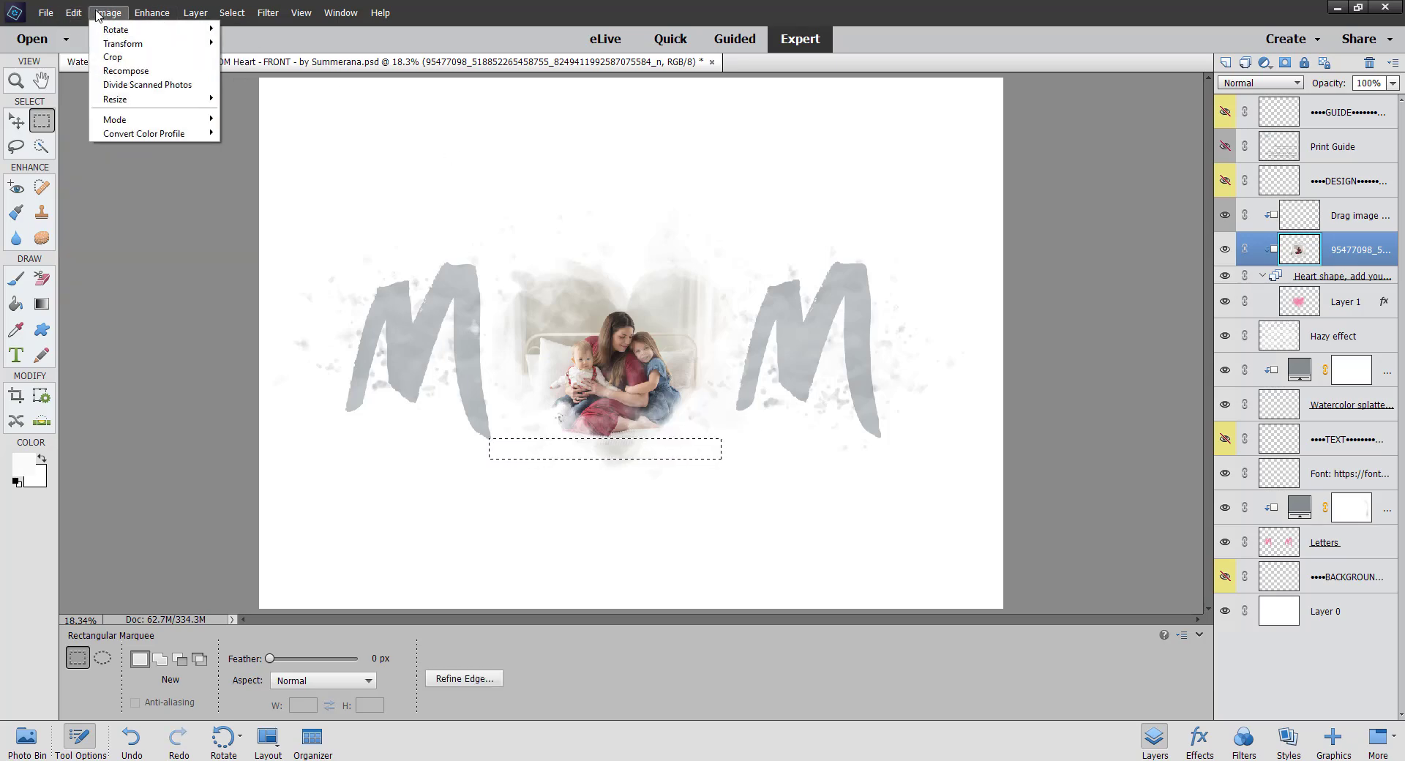
mouse_move(128, 43)
click(287, 46)
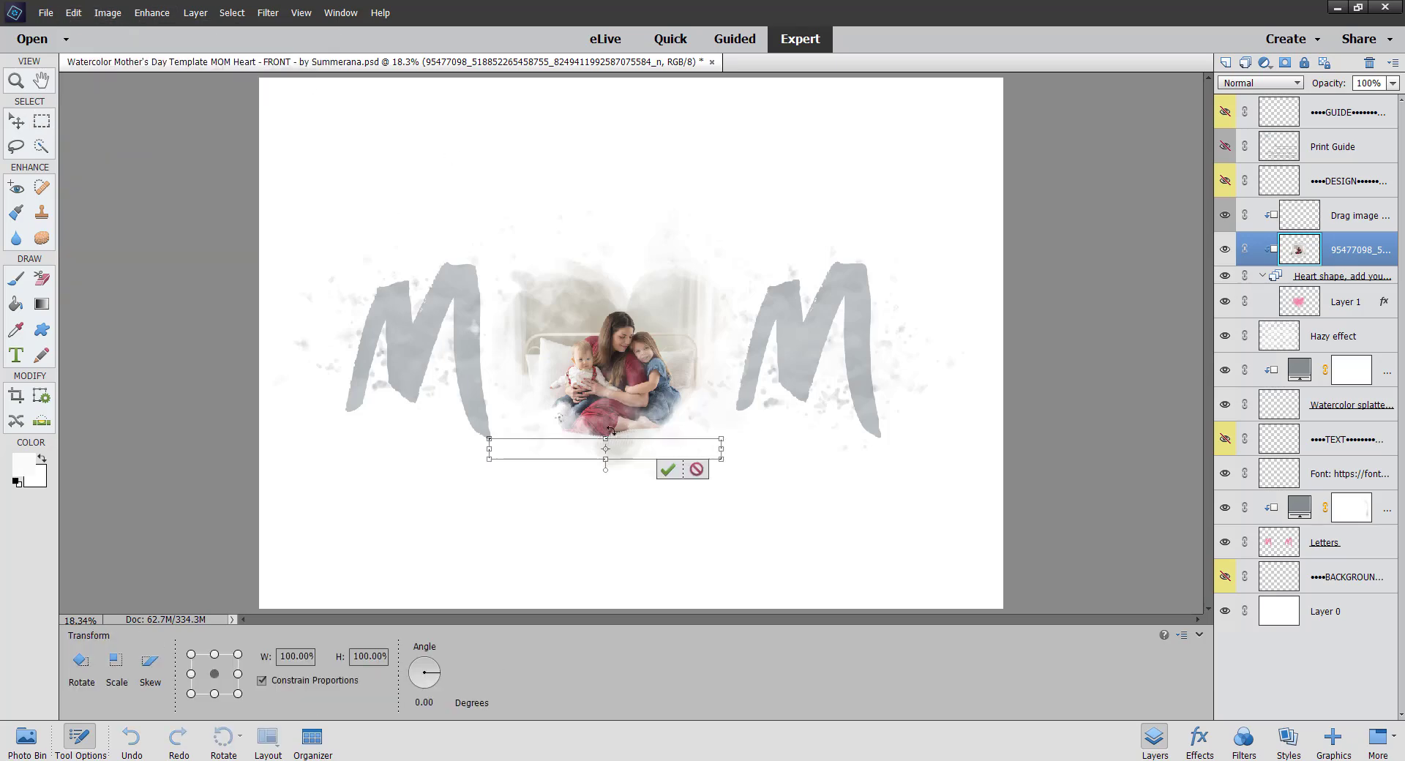
drag(605, 460, 606, 549)
click(668, 559)
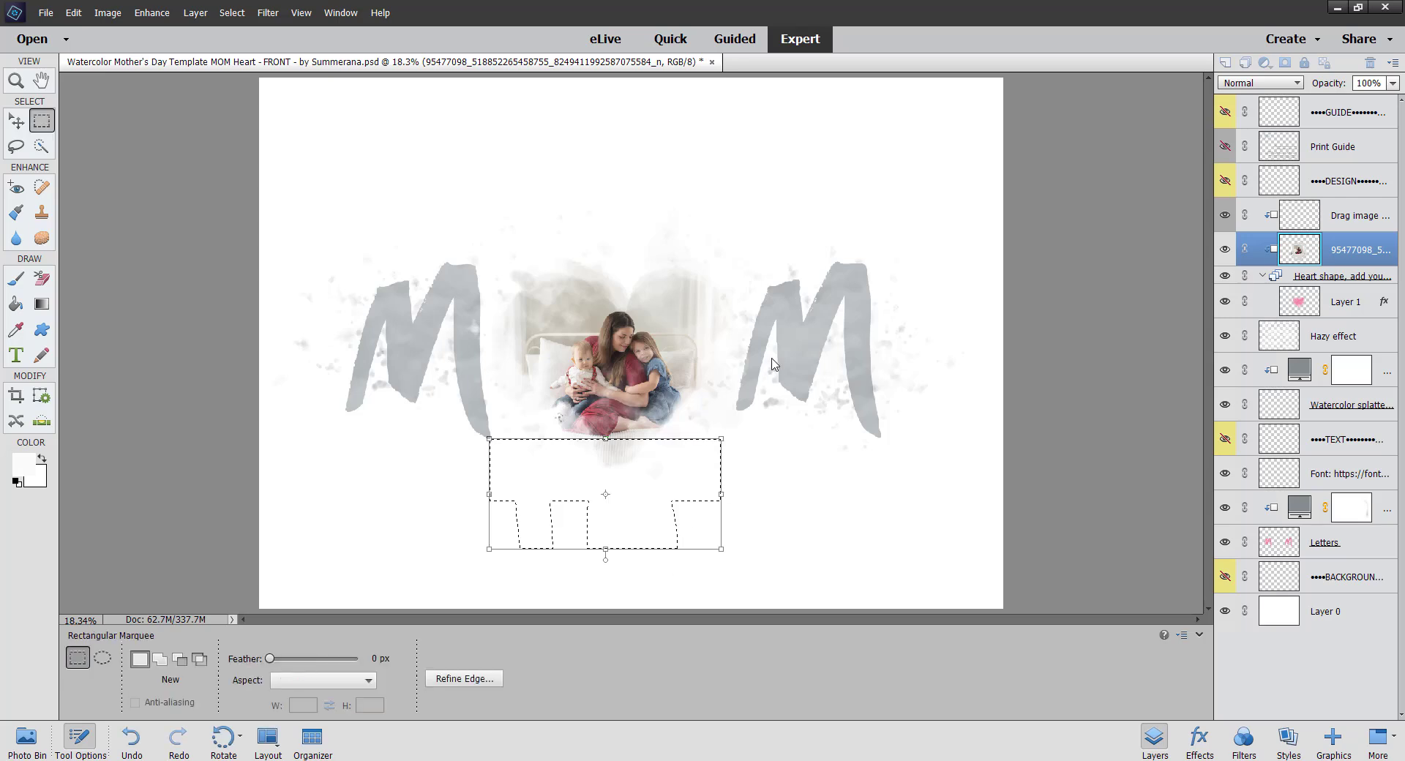
click(725, 287)
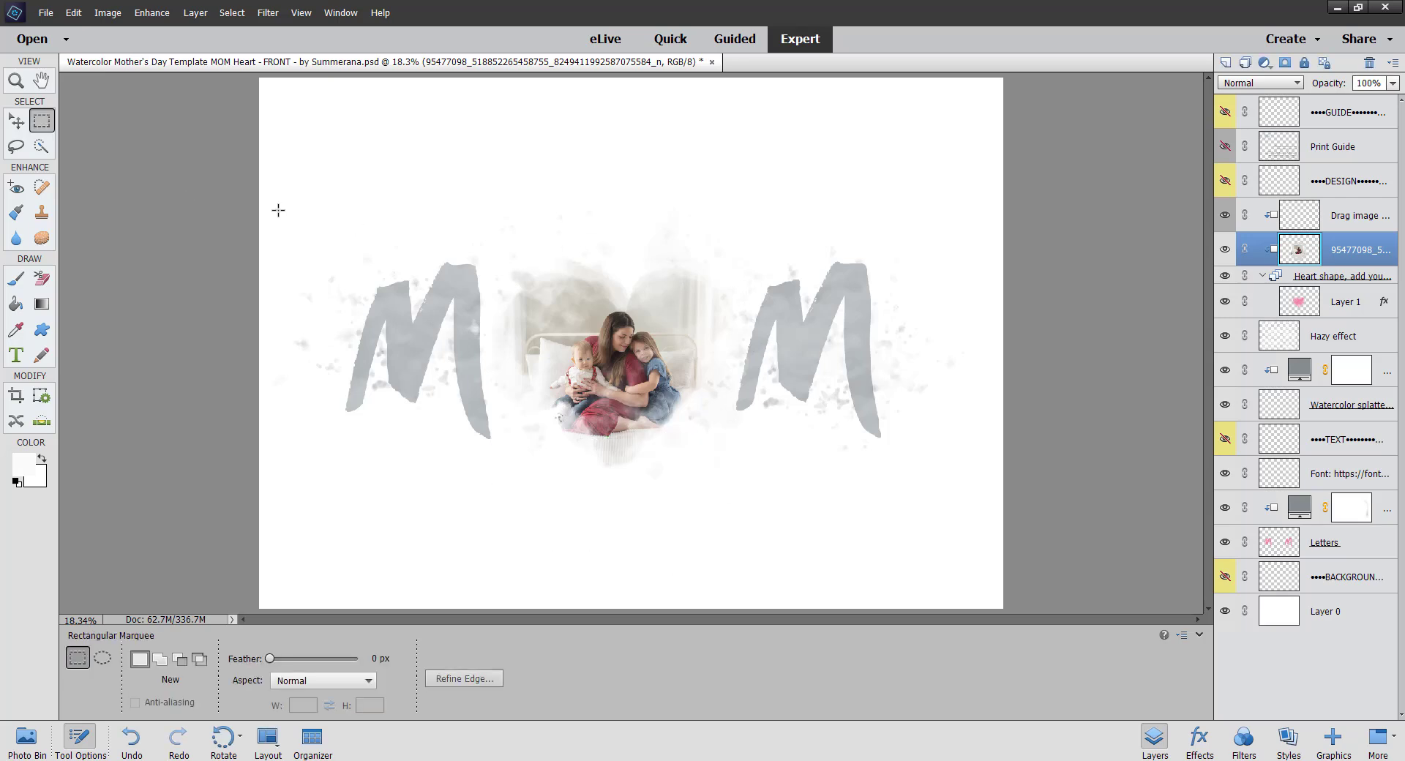
click(15, 122)
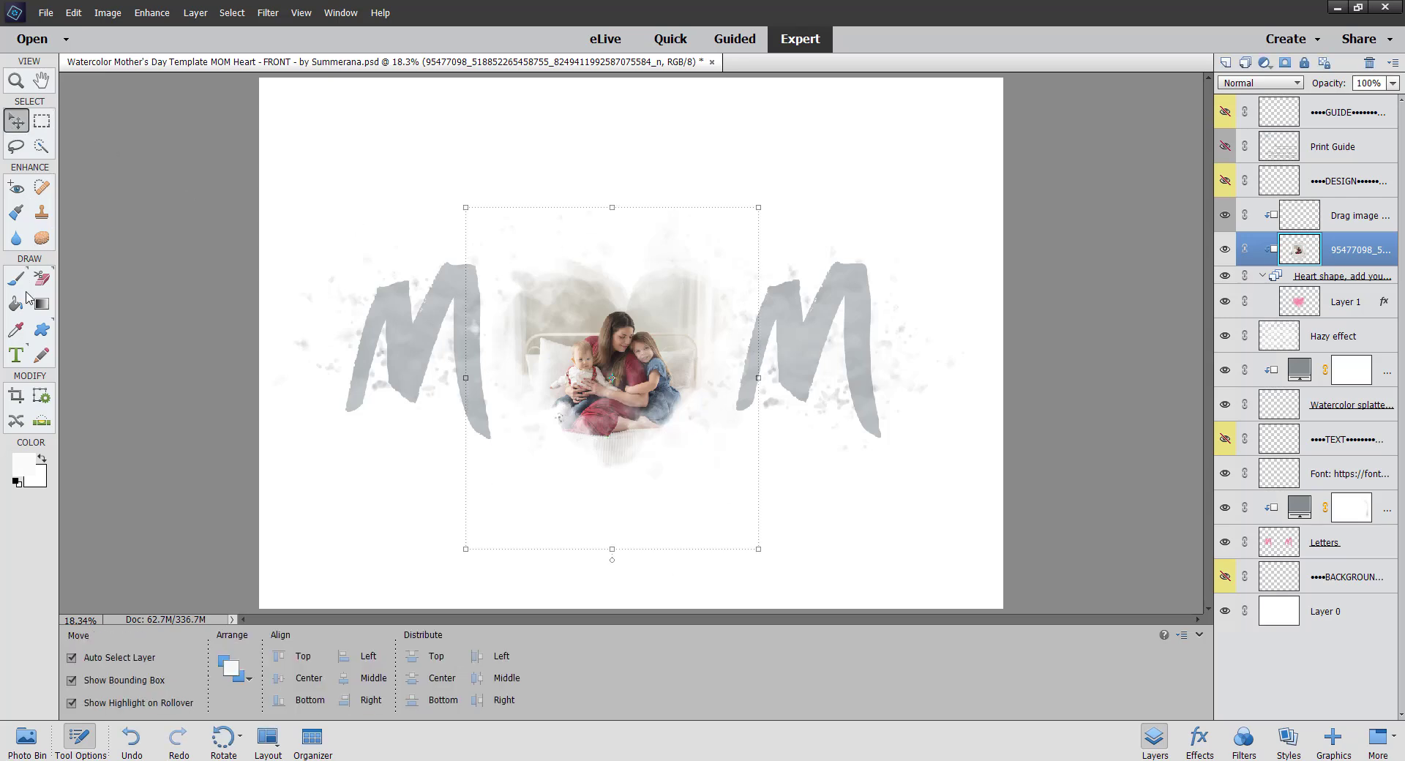
click(41, 214)
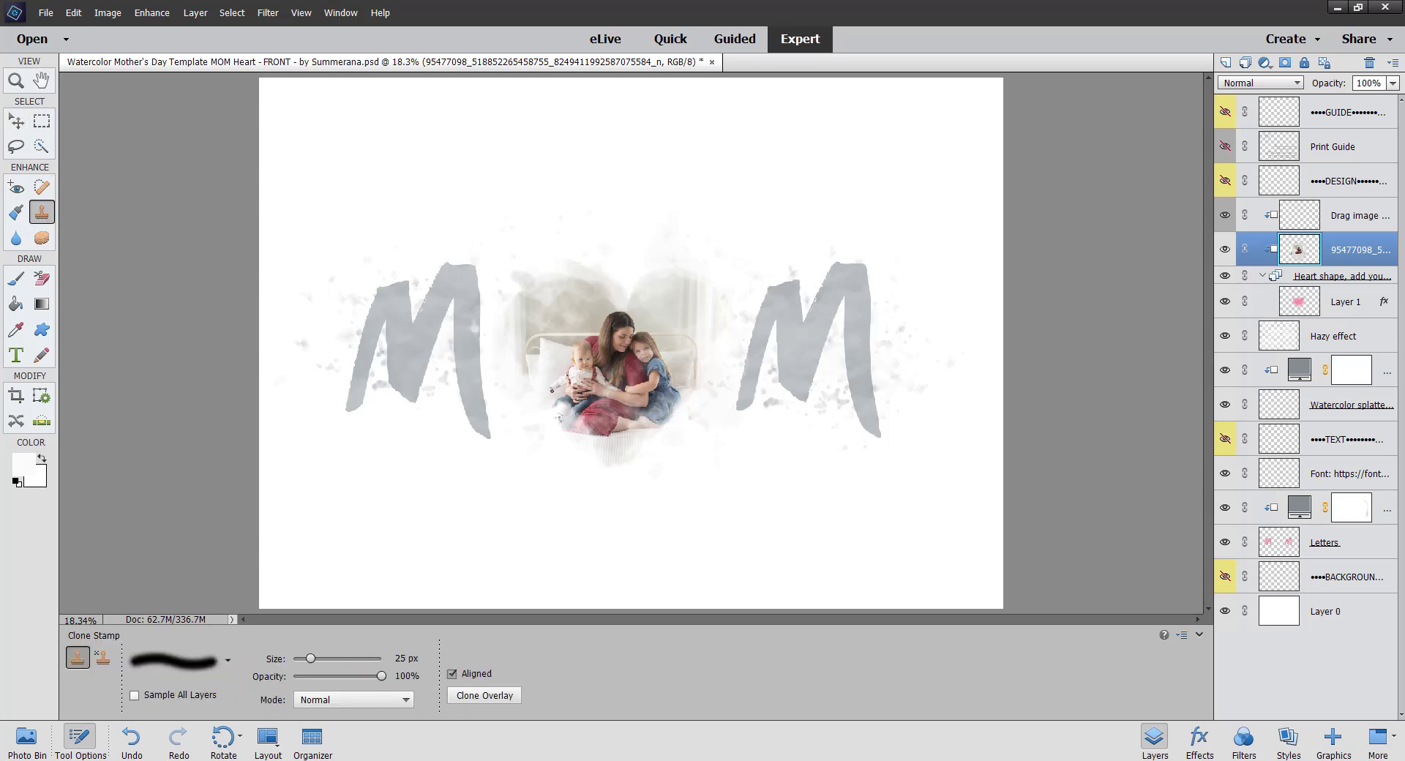
key(bracketright)
key(bracketright)
key(bracketright)
key(bracketright)
click(17, 120)
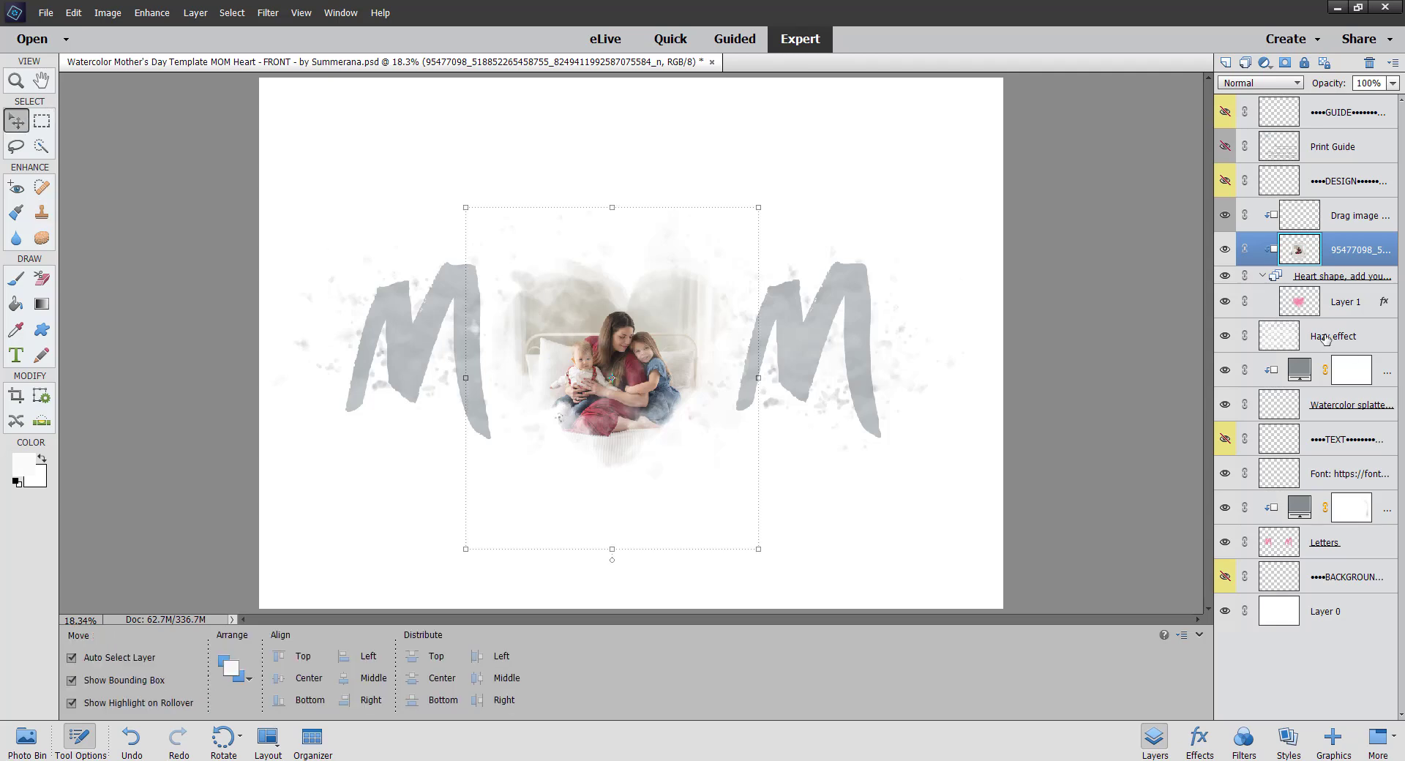
- Select Layer 1 in the heart group and toggle the Letters layer off and on to check what it shows
click(1308, 306)
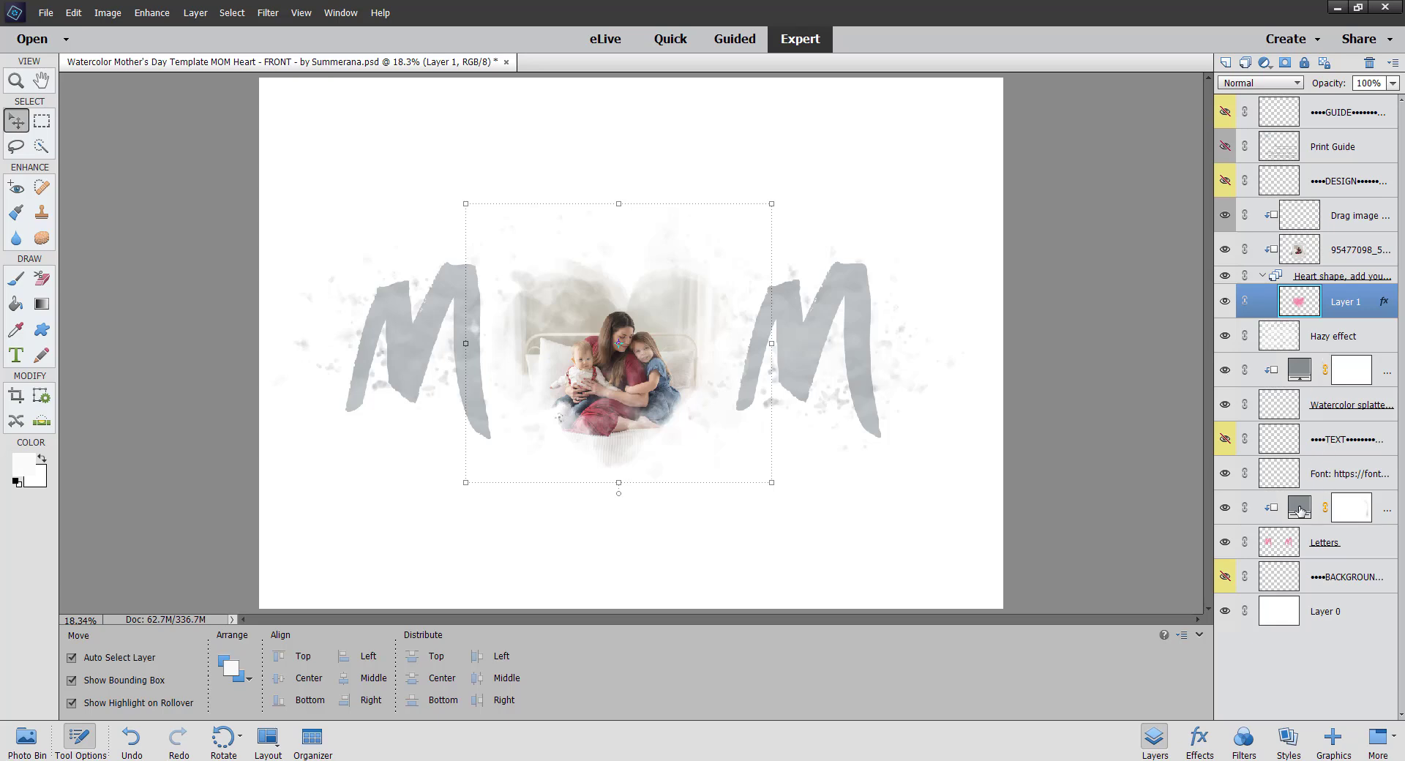
click(1227, 543)
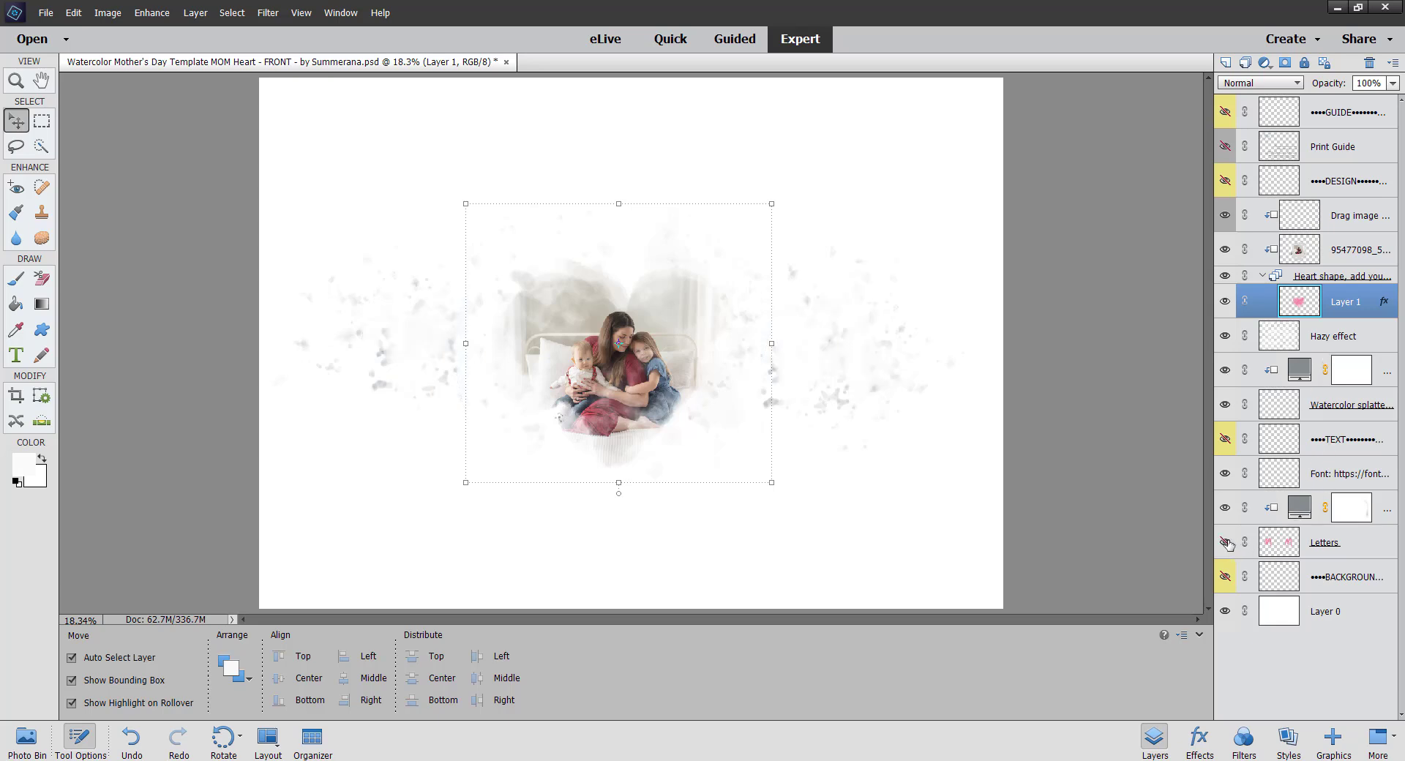
click(1227, 543)
- Recolor the splatter effect's fill to the light beige-gray ceccc1 sampled from the photo, after trying other sampled tones
double_click(1301, 371)
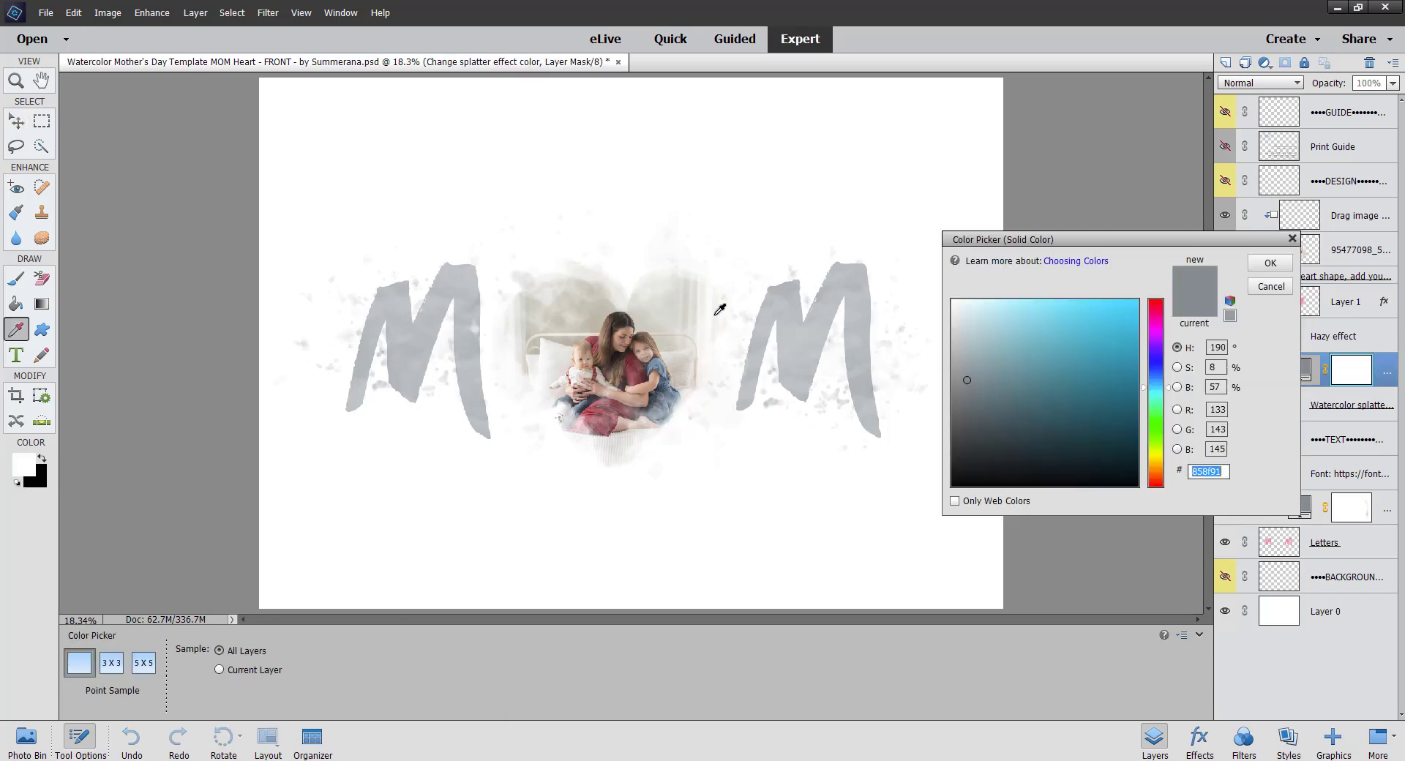
click(672, 300)
click(691, 300)
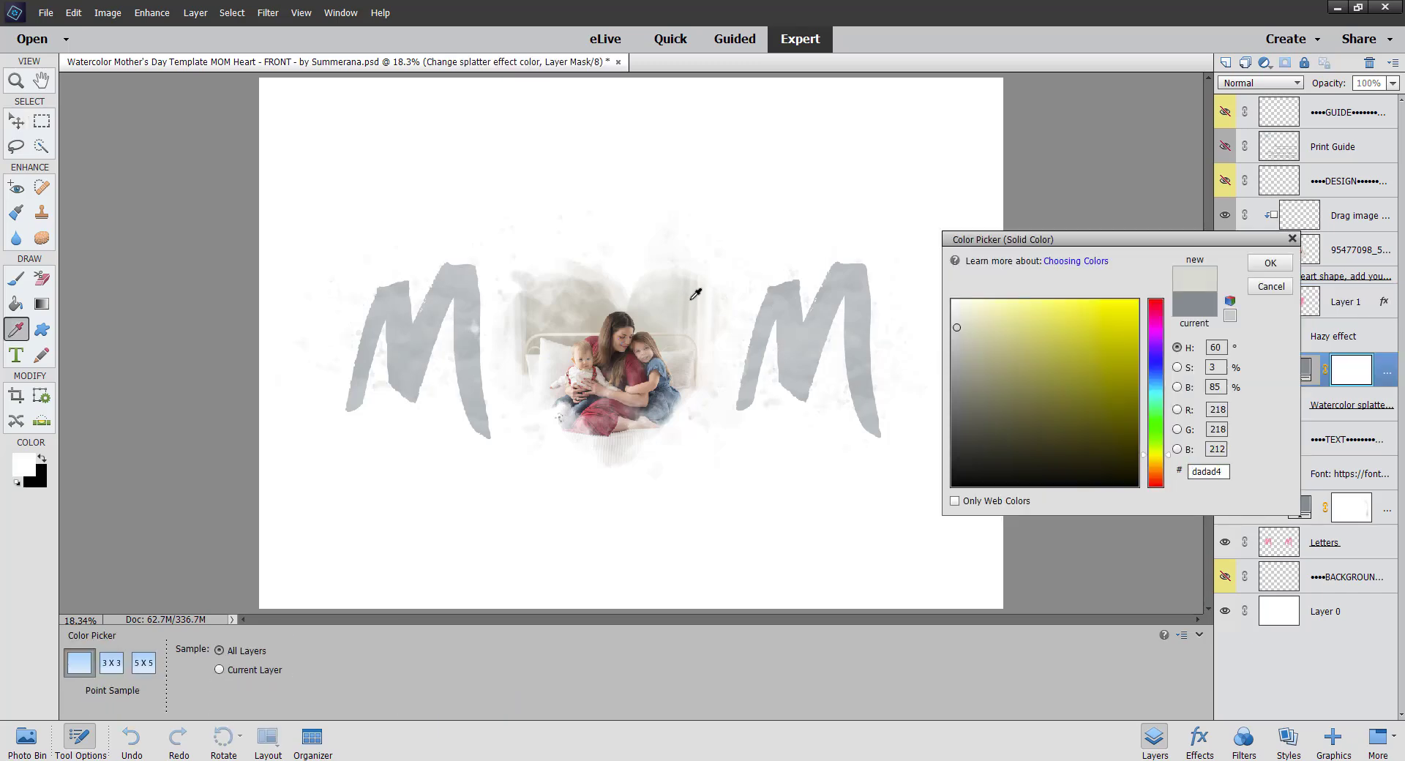
click(632, 372)
click(661, 362)
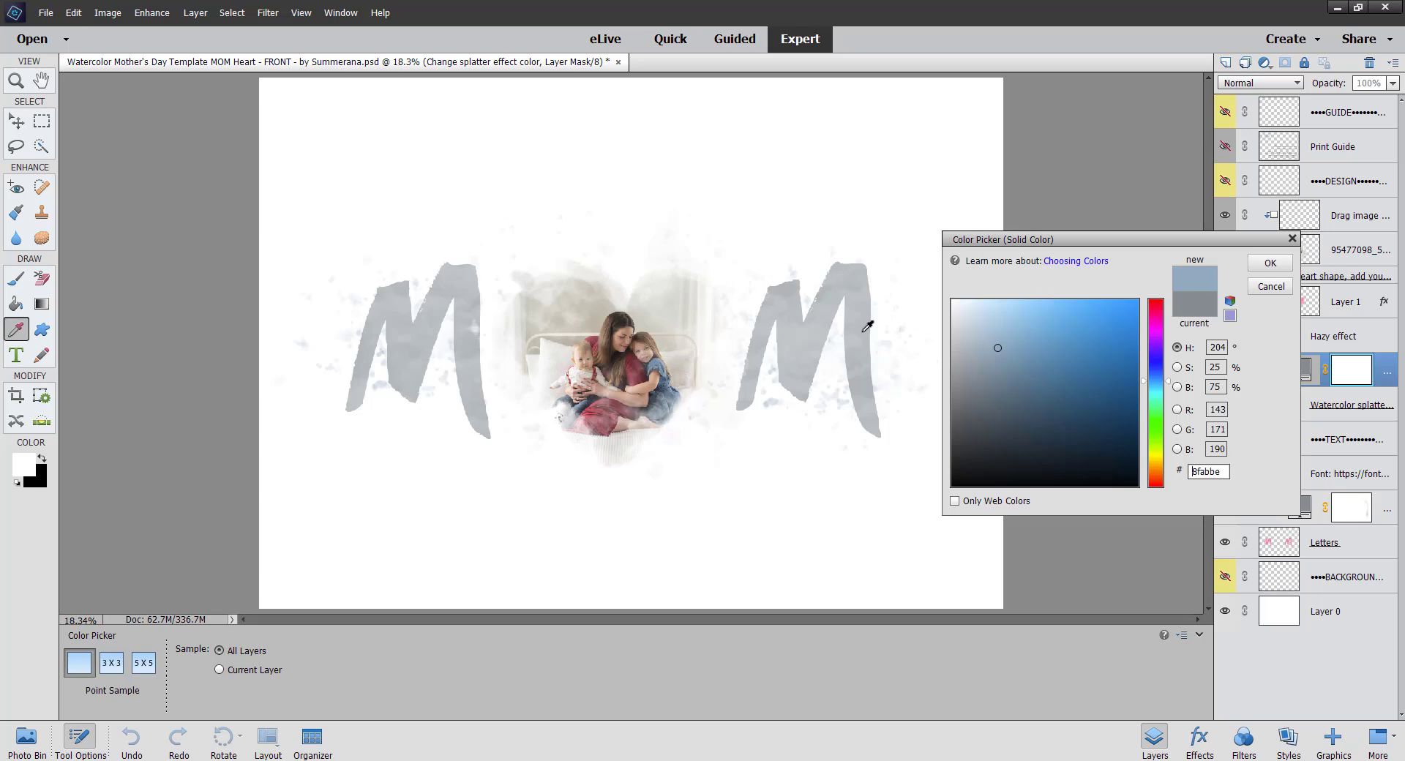
click(670, 327)
click(670, 333)
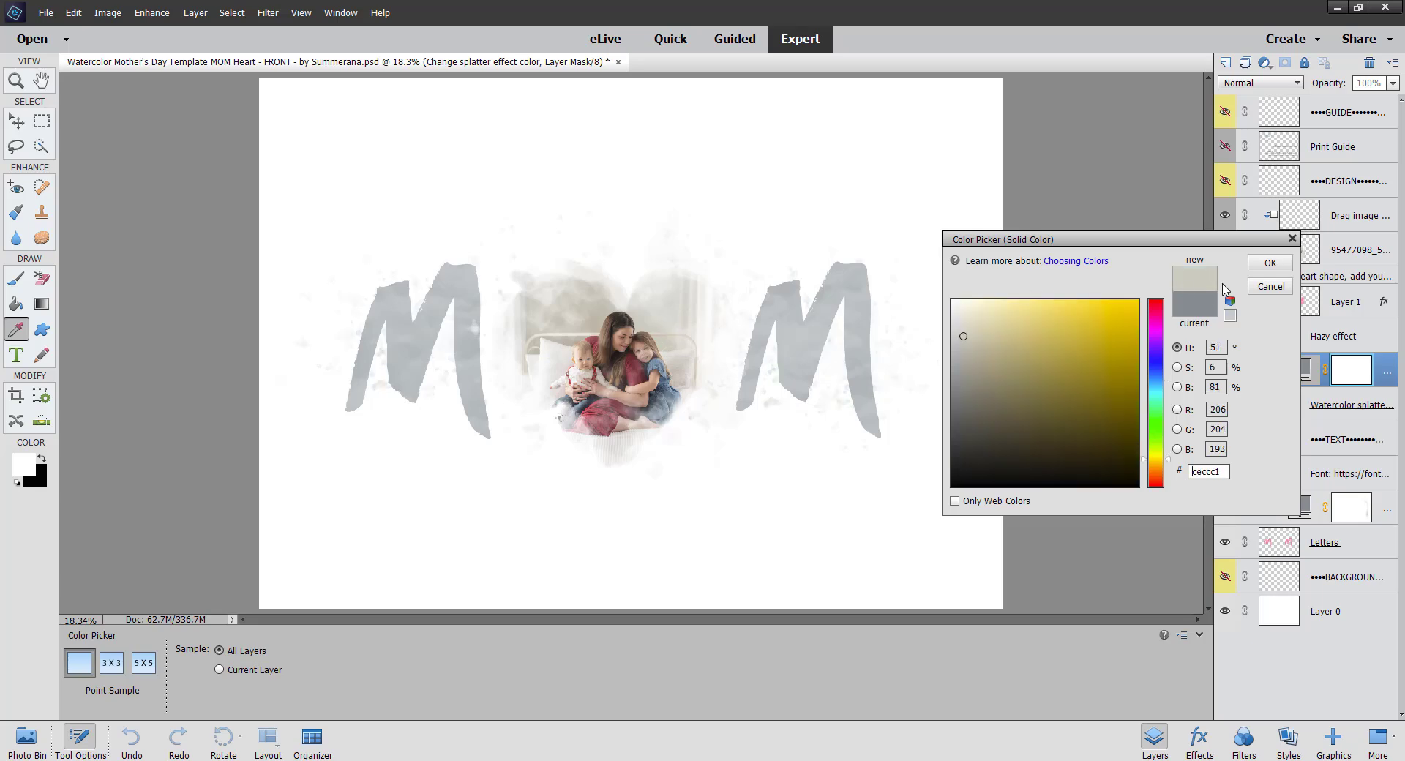
click(1268, 263)
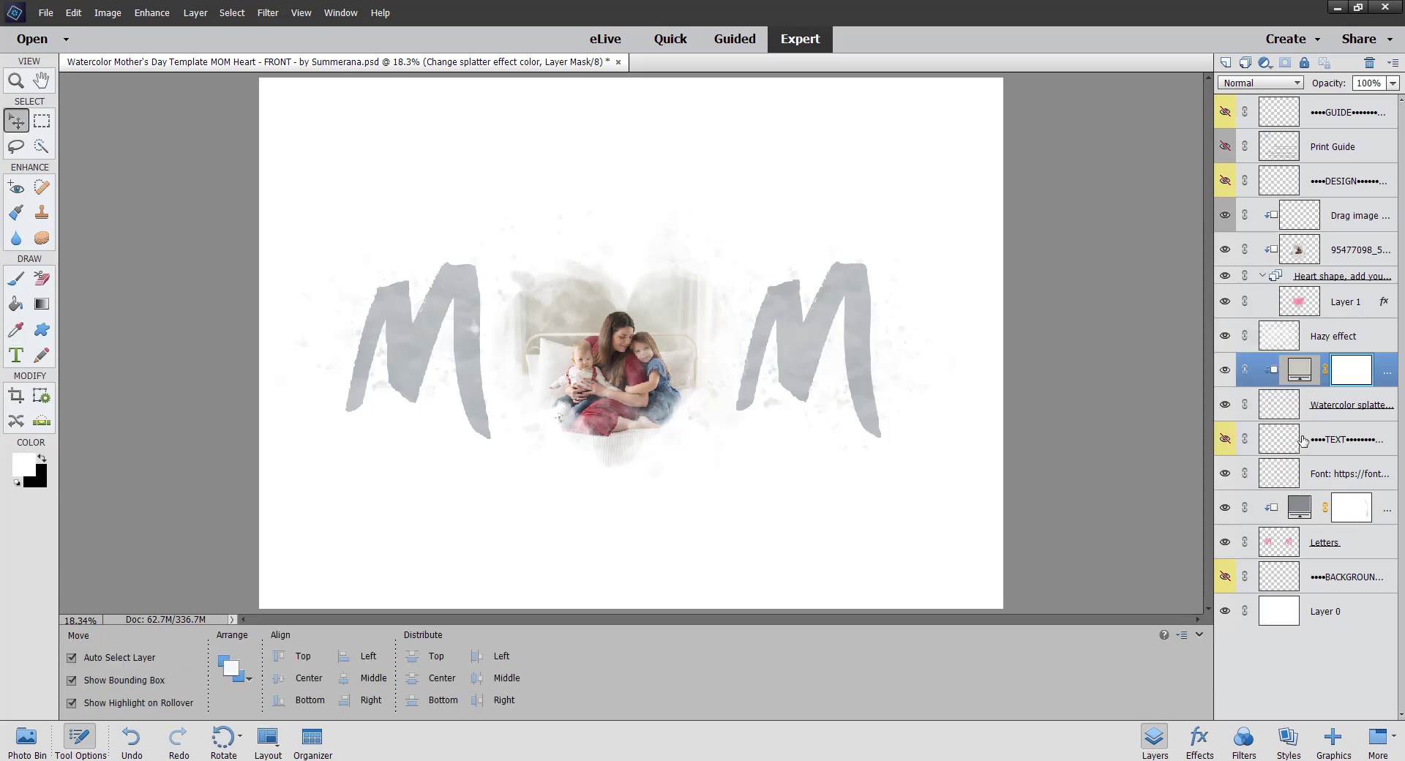
- Check which part the Letters layer controls, and recolor the letter fill to the light gray d9d9d3 sampled from the photo
click(1225, 542)
click(1225, 542)
double_click(1299, 507)
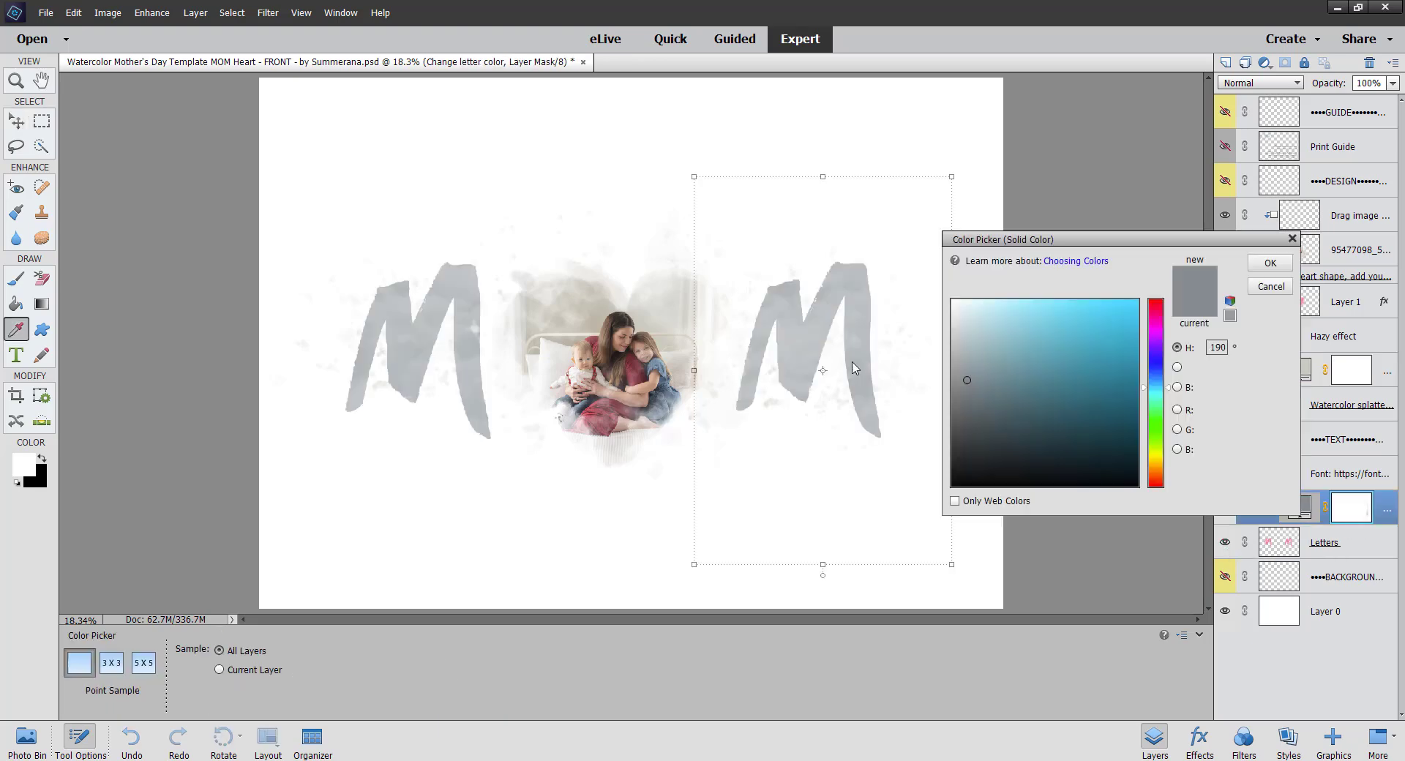
click(662, 321)
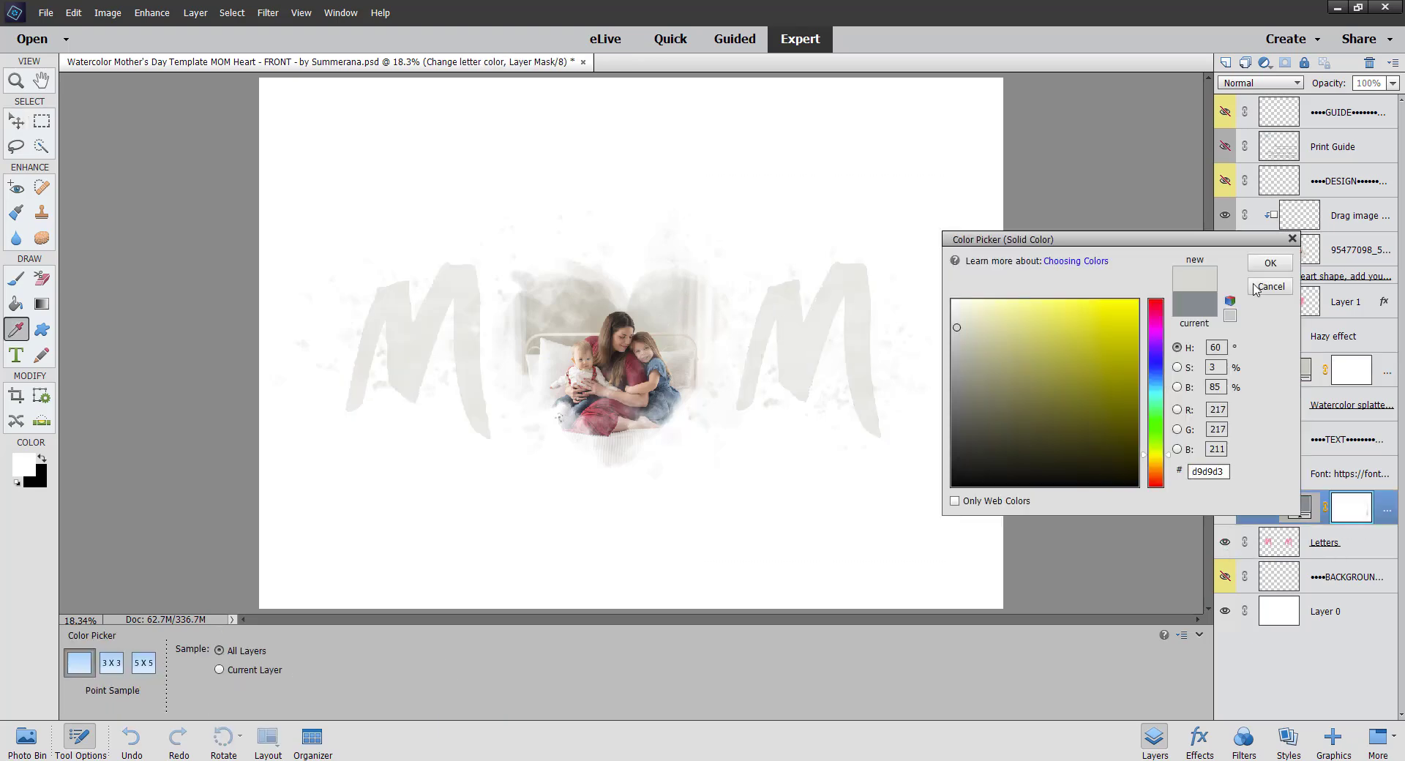
click(1271, 265)
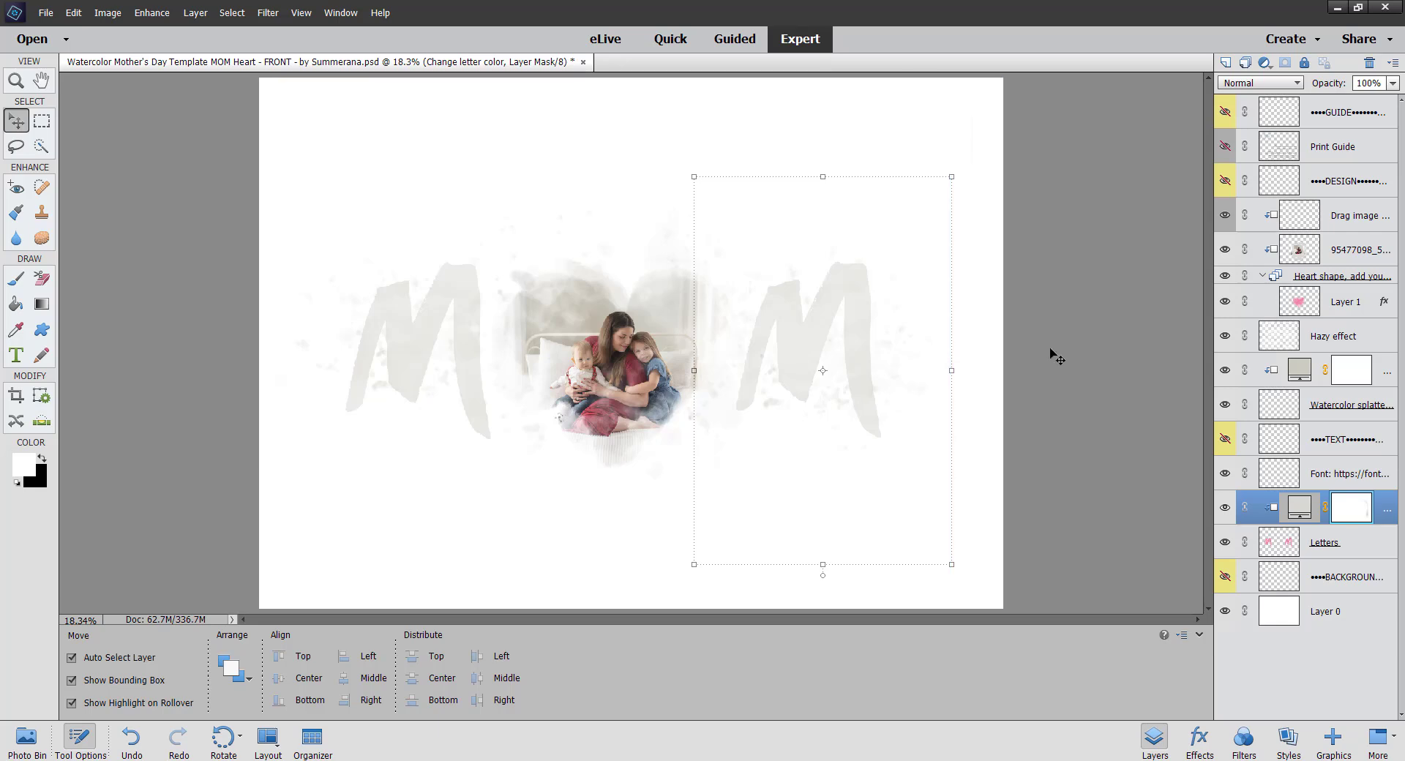
- Select the "Drag image below to clipping mask" layer and switch to Photoshop with the MOM Circle template
click(1092, 462)
click(1328, 217)
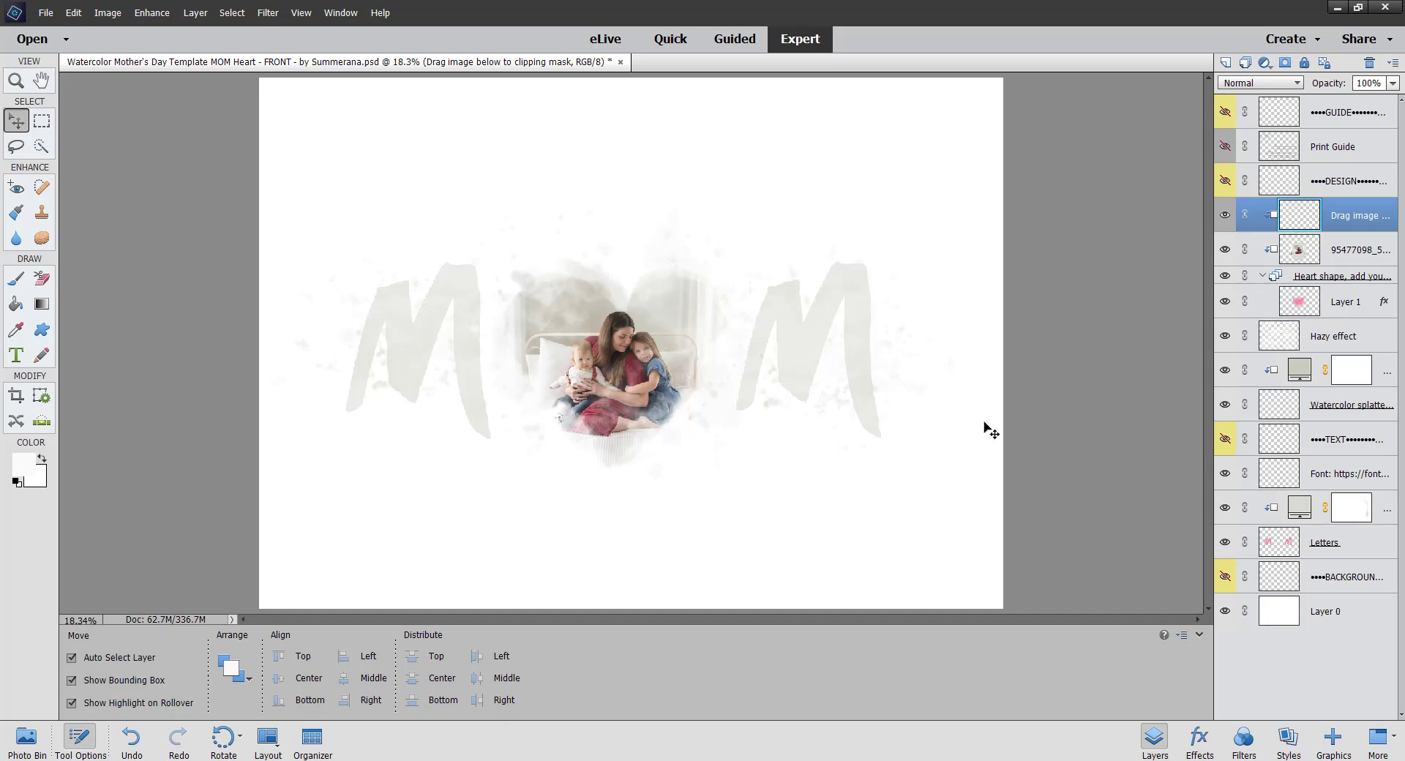
mouse_move(822, 759)
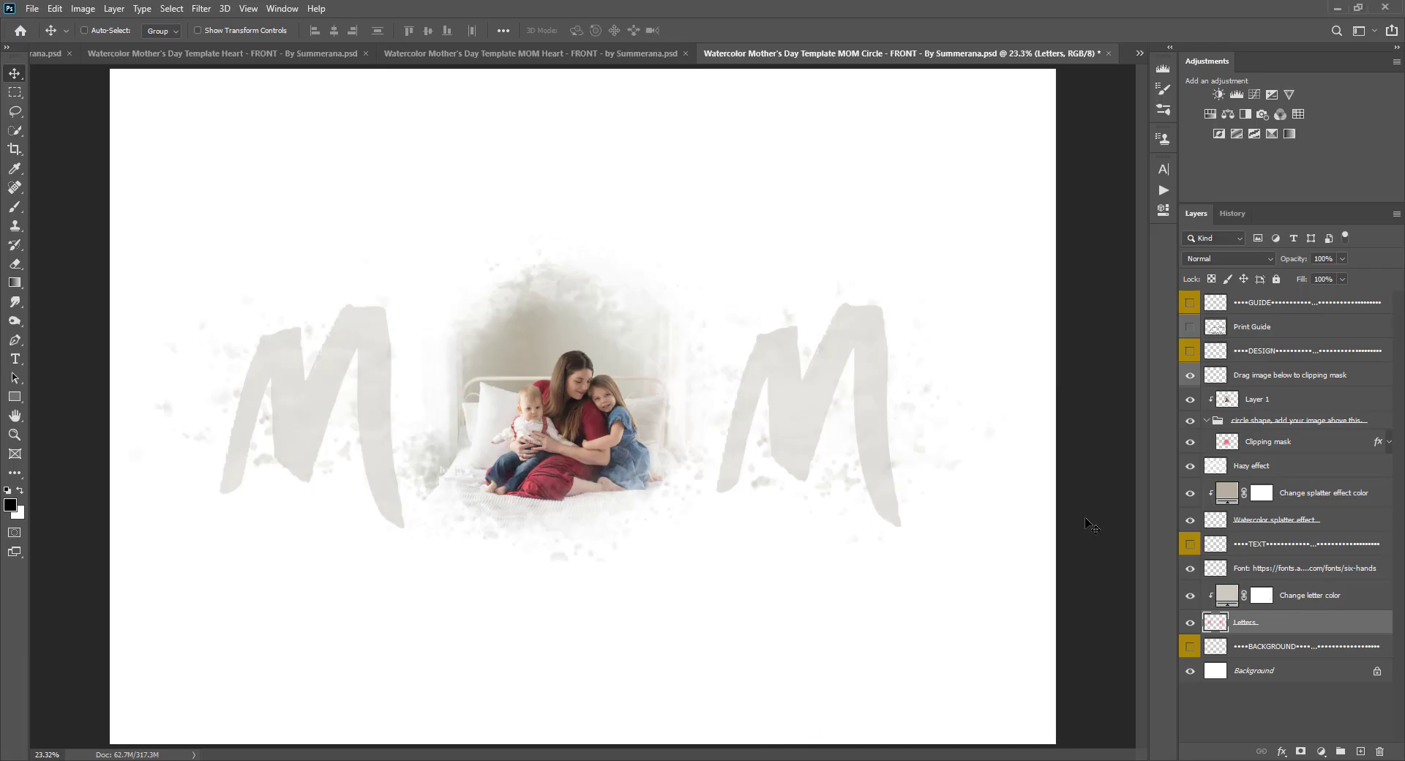